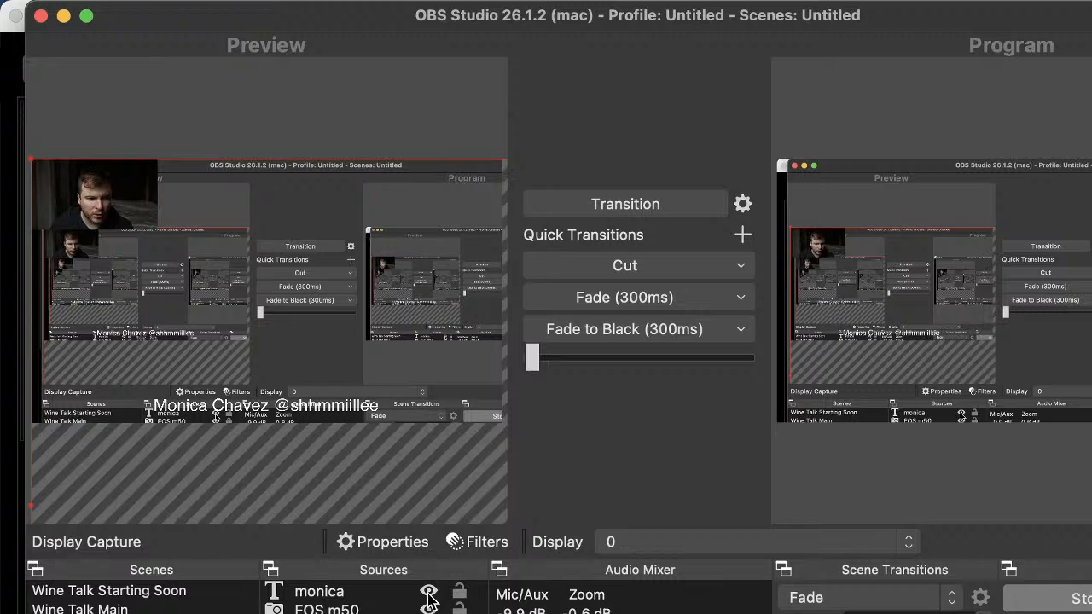
Transition the OBS preview to the live program, then open the first snowboarder photo in Lightroom Classic's Develop module
{"action": "left_click", "coordinate": [587, 206]}
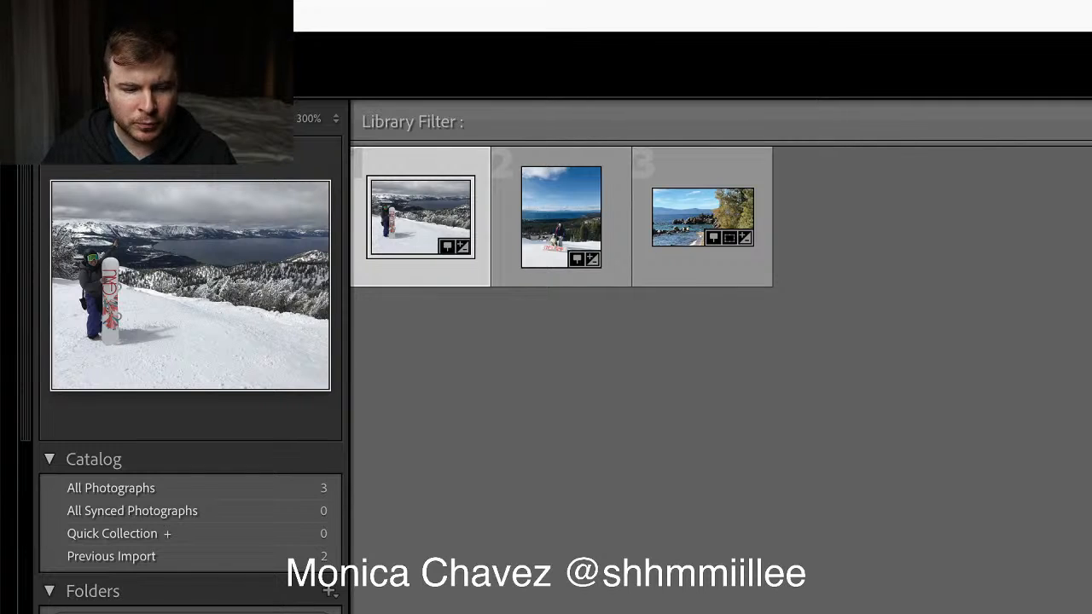
{"action": "double_click", "coordinate": [402, 214]}
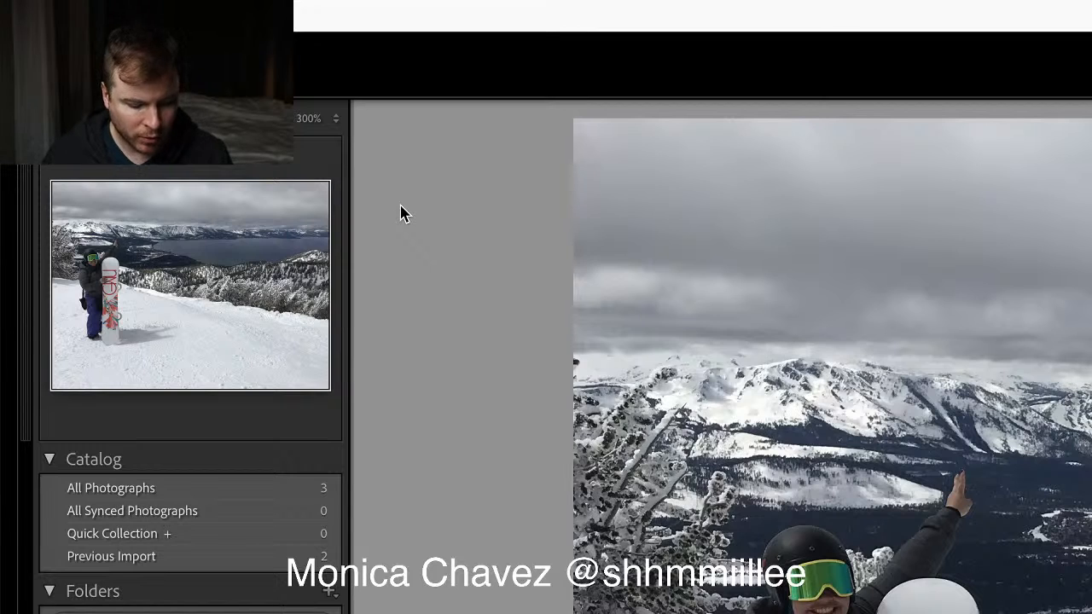
{"action": "key", "text": "super+Tab"}
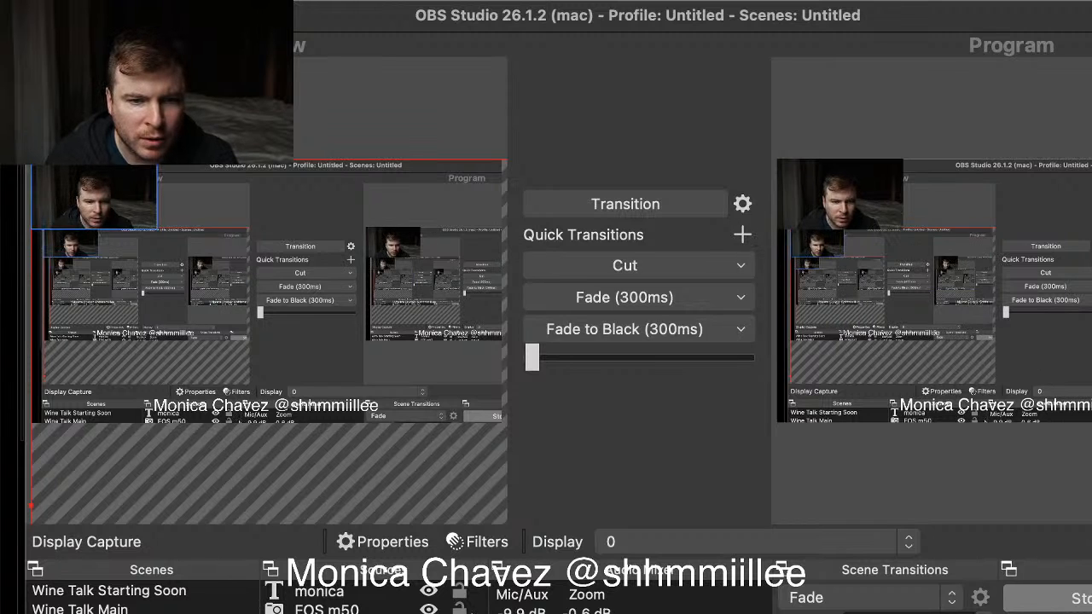
{"action": "key", "text": "super+Tab"}
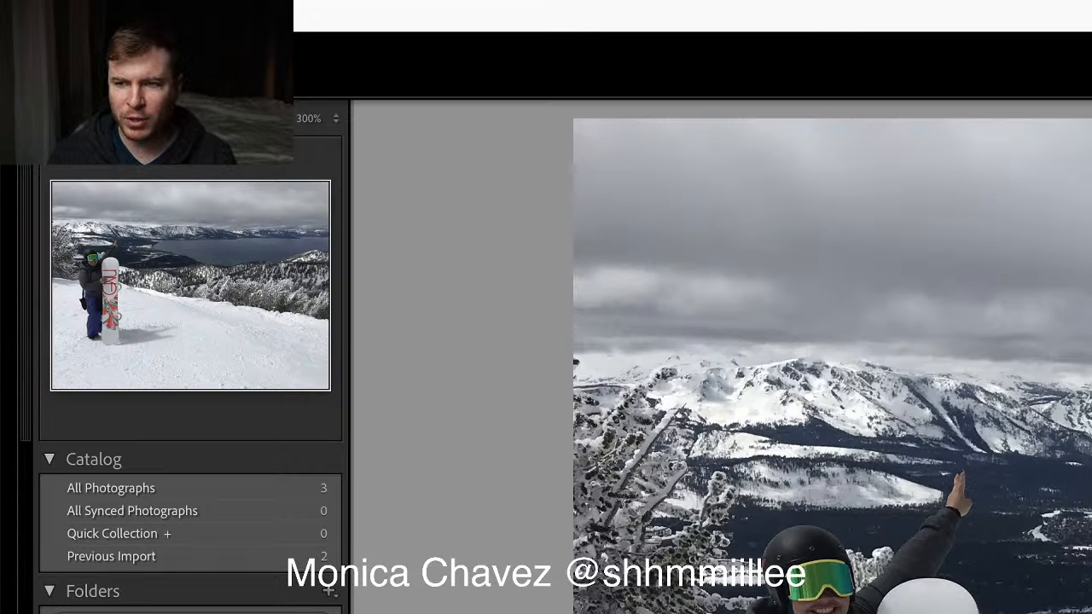
{"action": "key", "text": "d"}
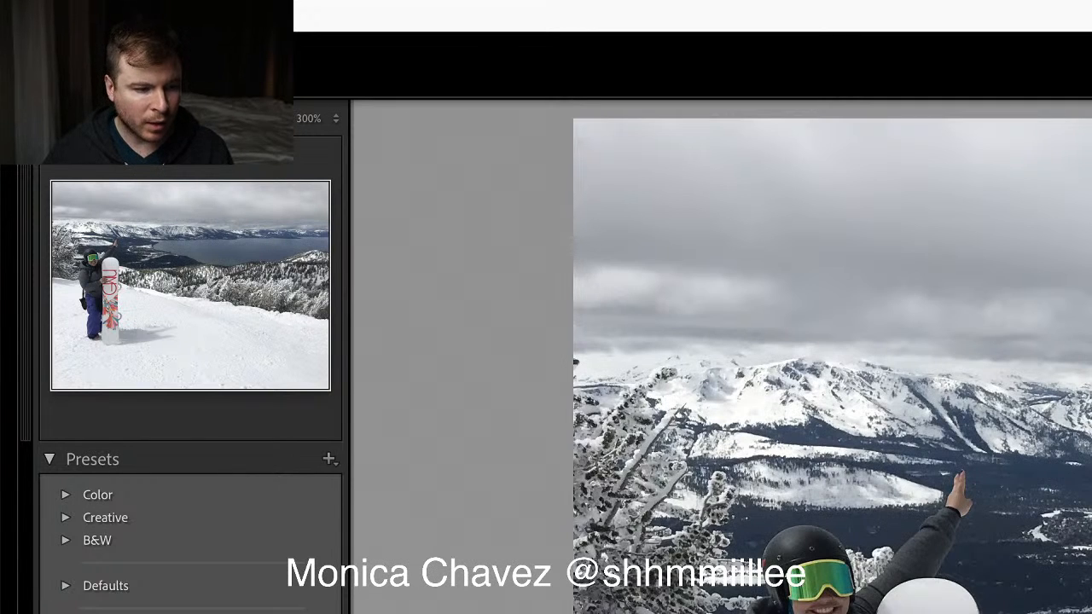
Switch to OBS Studio, fit the Display Capture source to the screen, and return to Lightroom Classic
{"action": "key", "text": "super+Tab"}
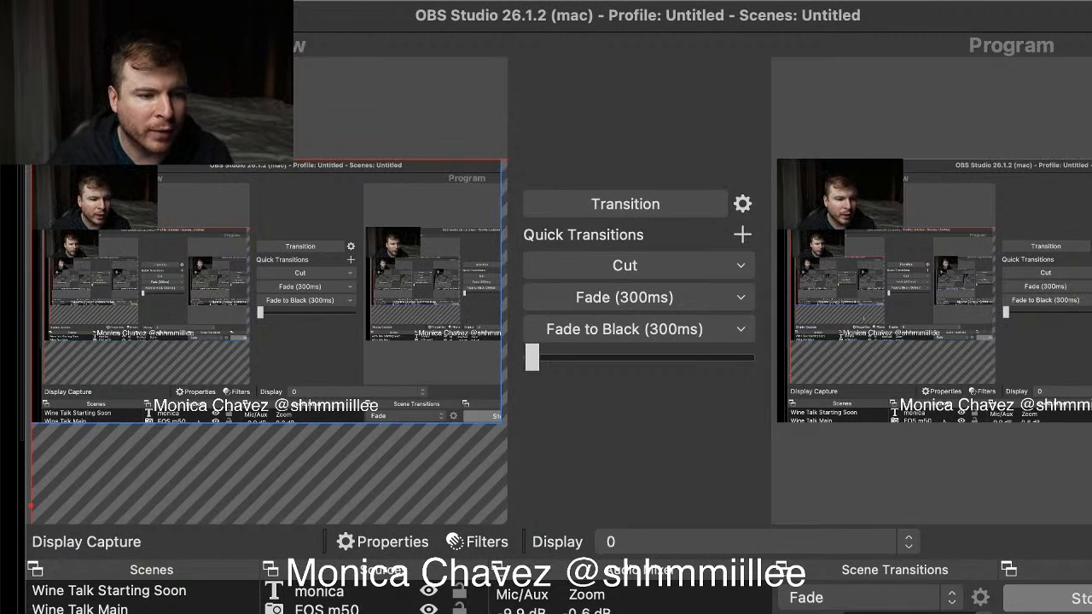
{"action": "right_click", "coordinate": [249, 206]}
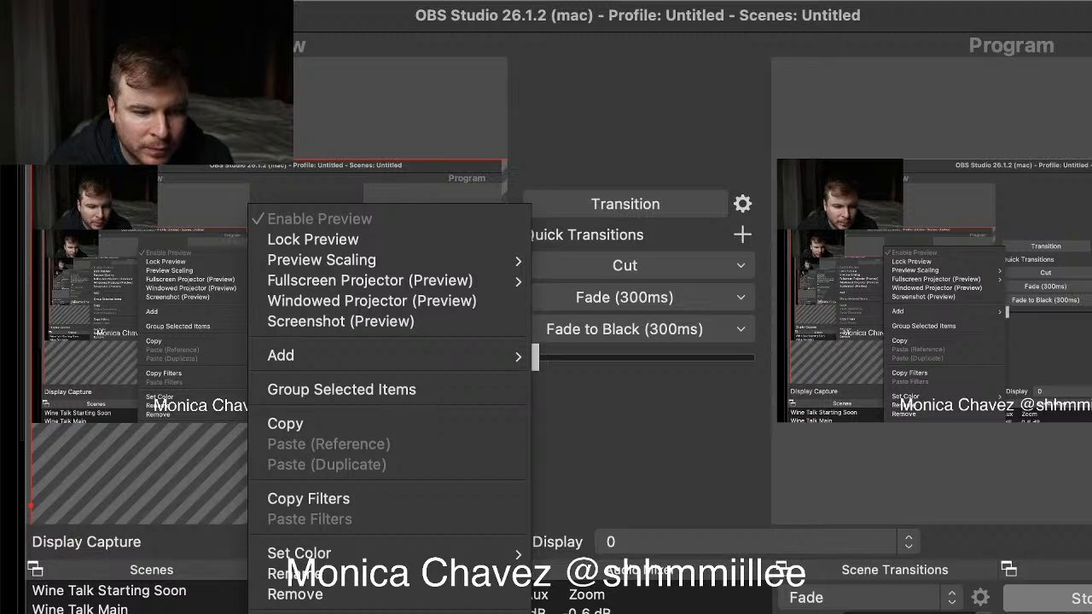
{"action": "key", "text": "super+f"}
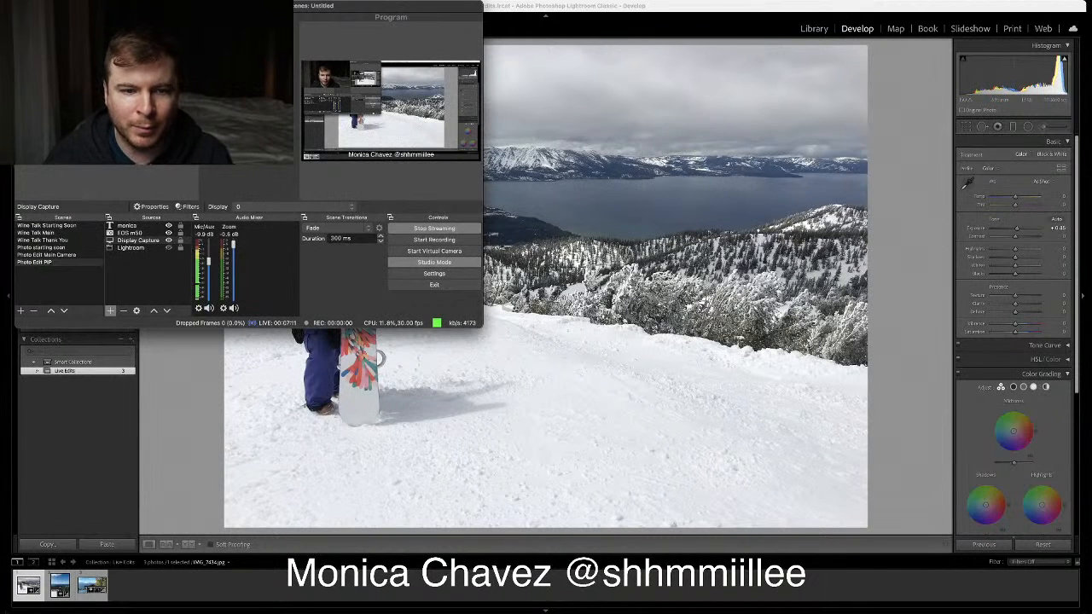
{"action": "left_click", "coordinate": [587, 12]}
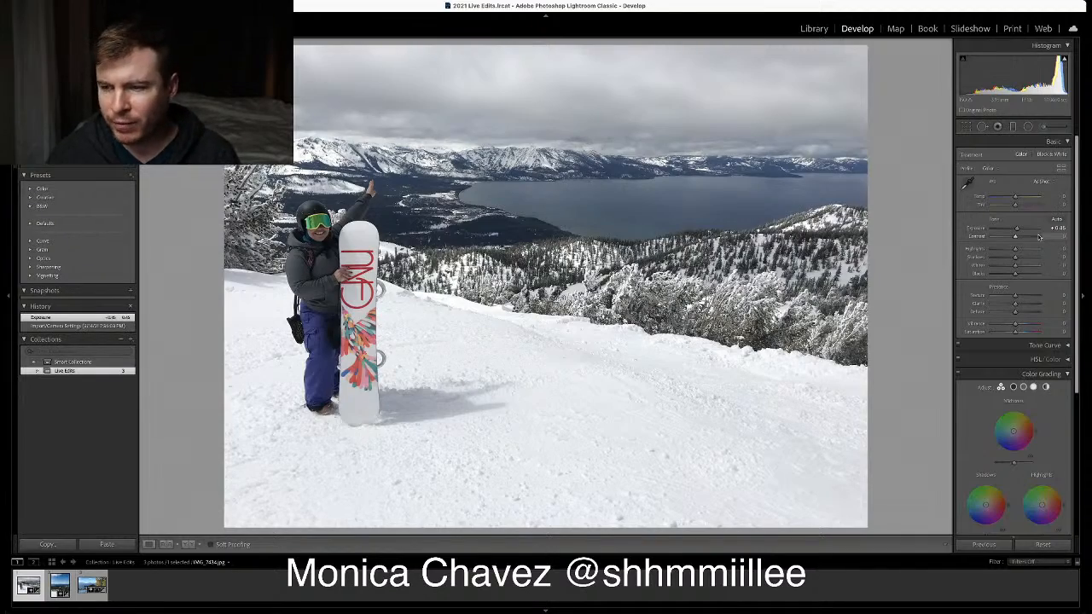
Set Exposure to +0.65, Highlights to +25 and Whites to +31, raise the Shadows, and lower the Contrast and Blacks
{"action": "mouse_move", "coordinate": [1015, 230]}
{"action": "left_mouse_down"}
{"action": "mouse_move", "coordinate": [1005, 231]}
{"action": "mouse_move", "coordinate": [1014, 232]}
{"action": "left_mouse_up"}
{"action": "left_click_drag", "start_coordinate": [1014, 230], "coordinate": [1018, 230]}
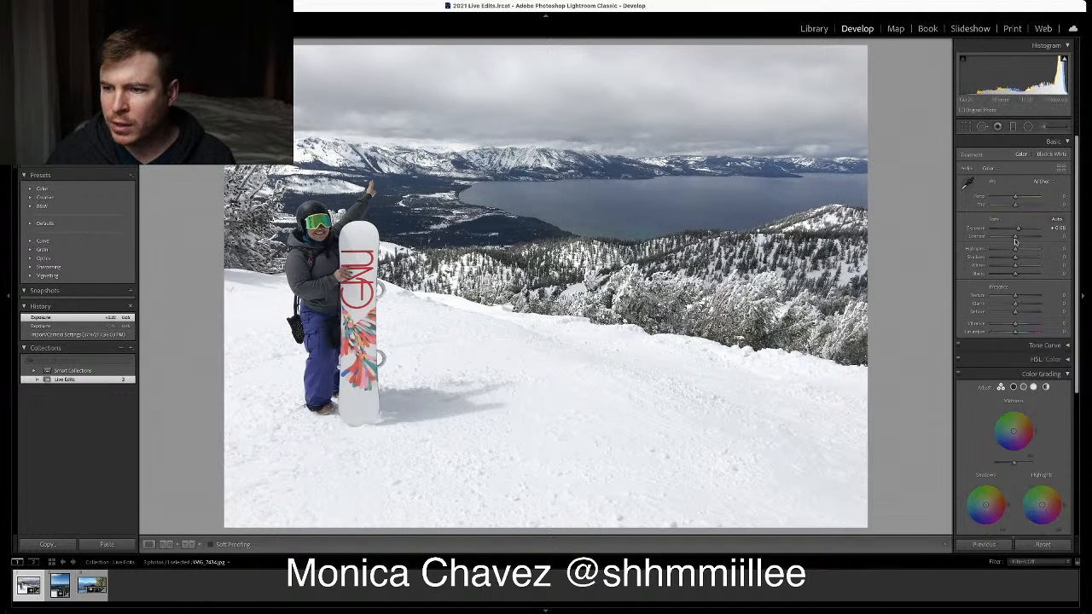
{"action": "mouse_move", "coordinate": [1015, 237]}
{"action": "left_mouse_down"}
{"action": "mouse_move", "coordinate": [1034, 239]}
{"action": "mouse_move", "coordinate": [987, 240]}
{"action": "mouse_move", "coordinate": [1039, 248]}
{"action": "mouse_move", "coordinate": [1019, 249]}
{"action": "left_mouse_up"}
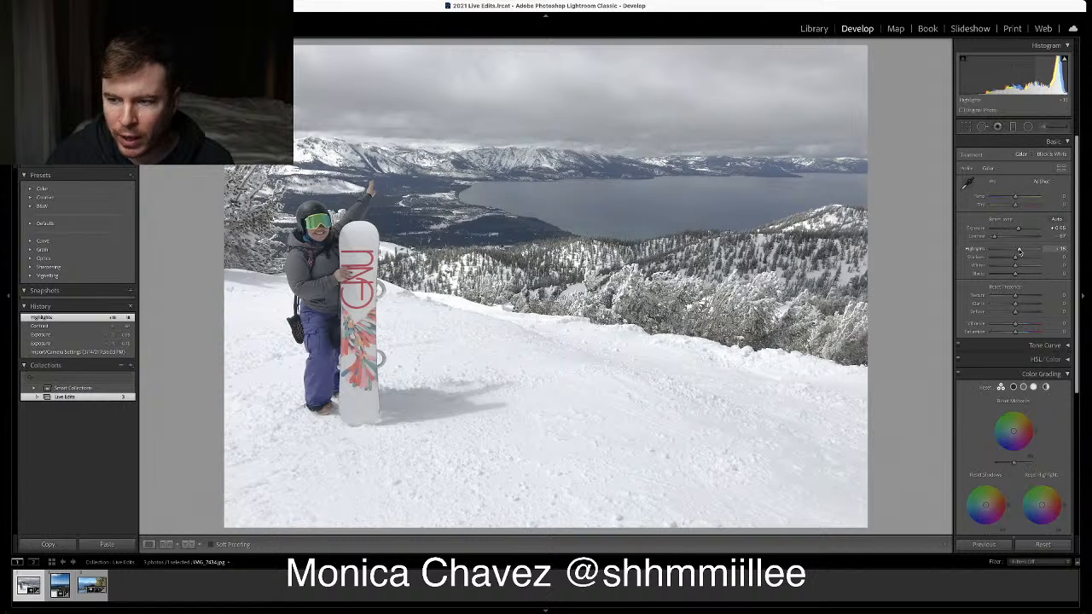
{"action": "left_click_drag", "start_coordinate": [1019, 249], "coordinate": [1000, 275]}
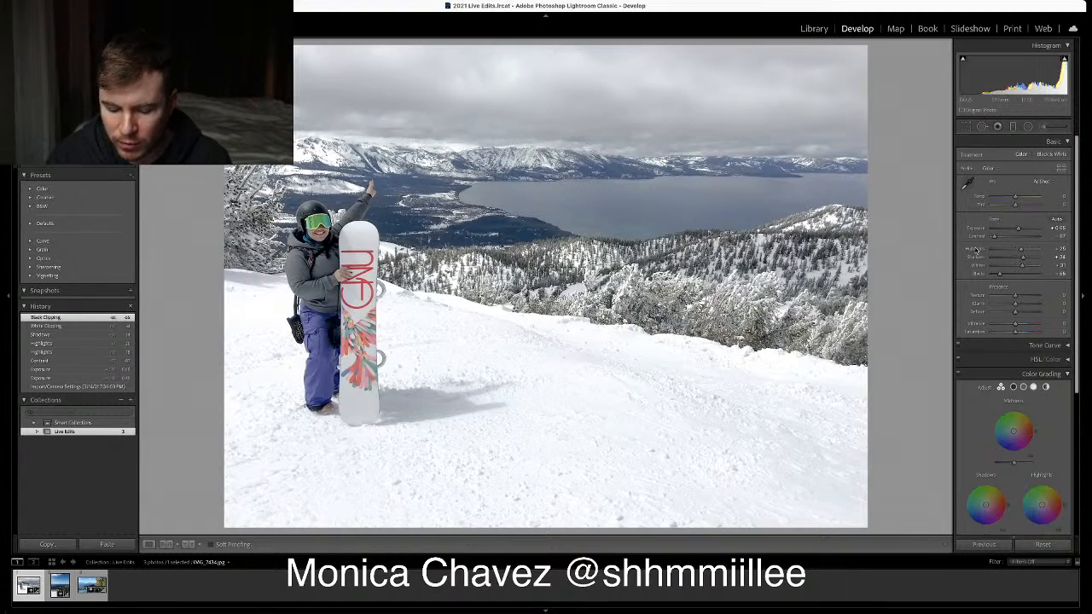
Compare the tone-adjusted photo repeatedly with its original version
{"action": "key", "text": "backslash"}
{"action": "key", "text": "backslash"}
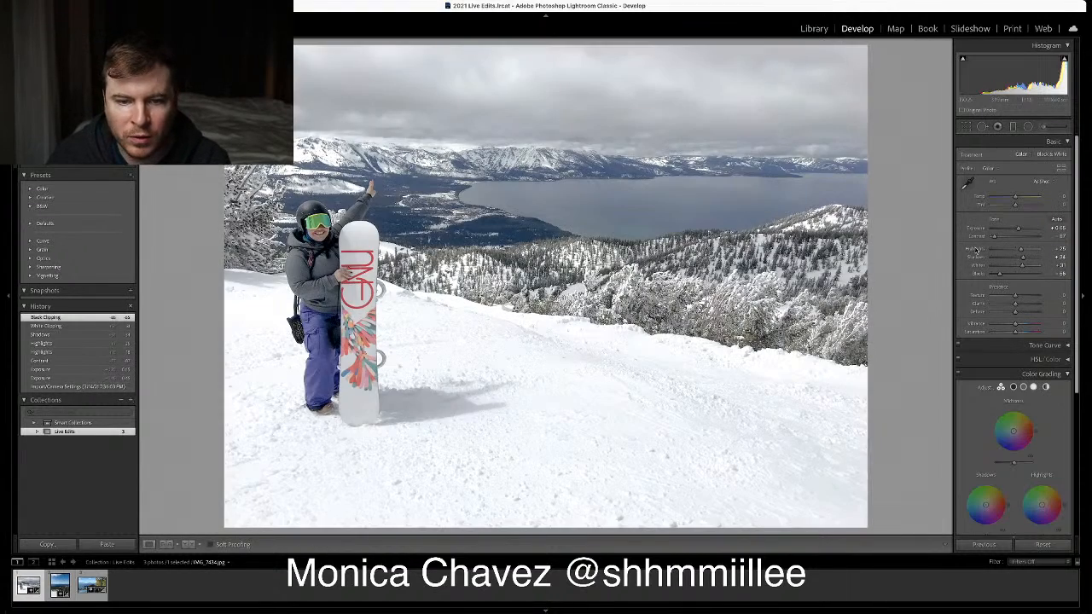
{"action": "key", "text": "backslash"}
{"action": "key", "text": "backslash"}
{"action": "key", "text": "backslash"}
{"action": "key", "text": "backslash"}
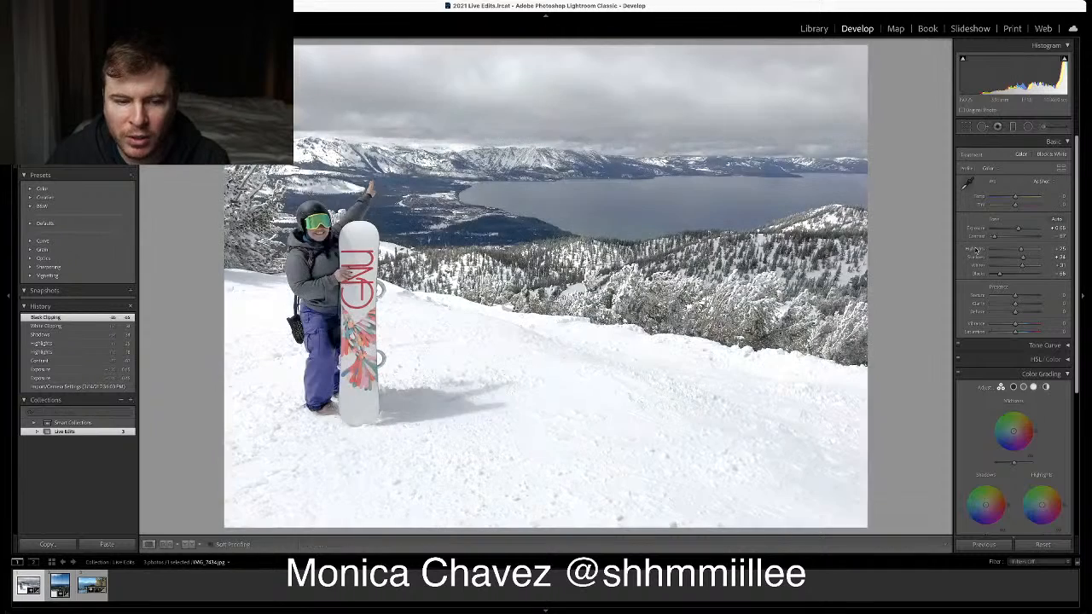
{"action": "key", "text": "backslash"}
{"action": "key", "text": "backslash"}
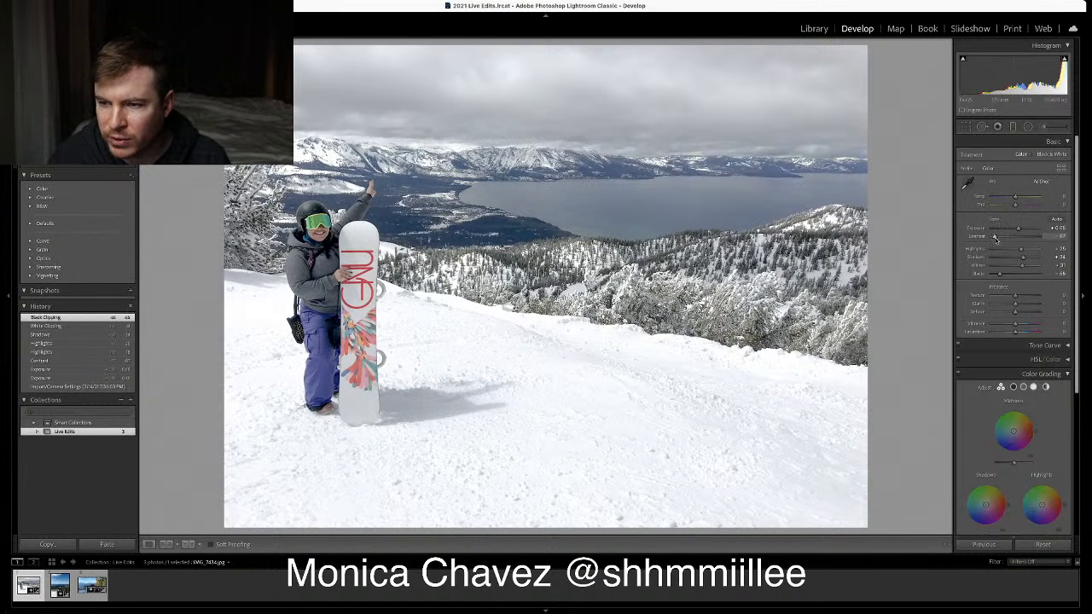
Set the Contrast to -2 and check the result against the original photo
{"action": "left_click_drag", "start_coordinate": [994, 239], "coordinate": [1015, 239]}
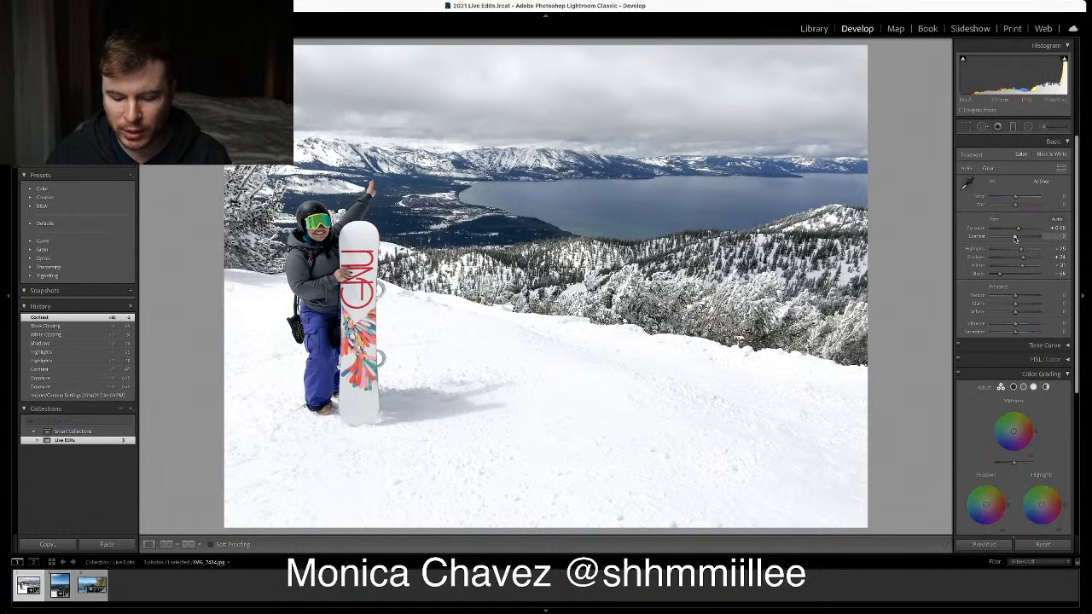
{"action": "key", "text": "backslash"}
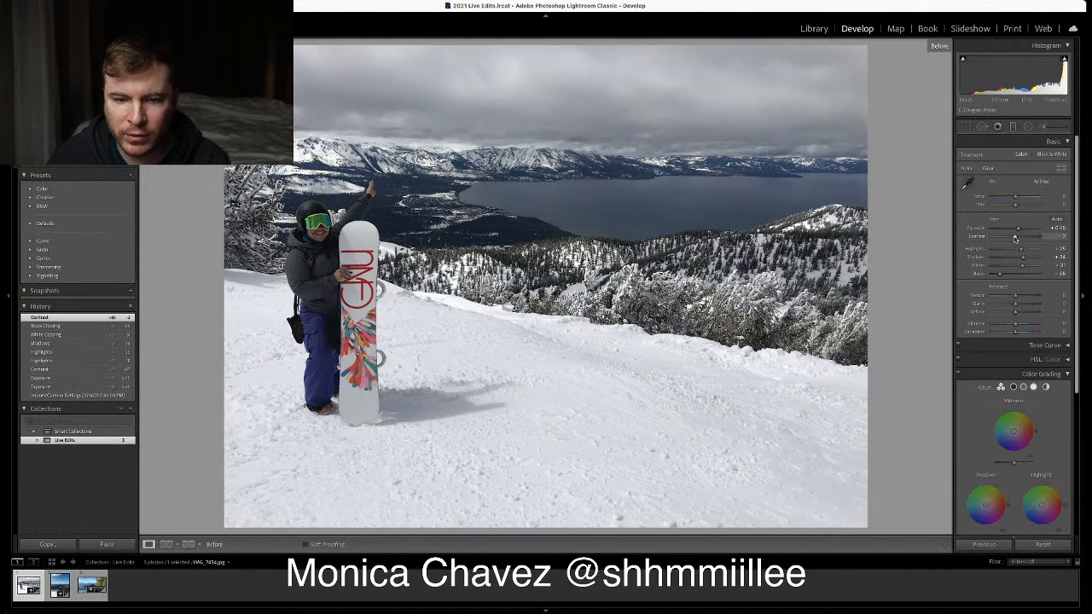
{"action": "key", "text": "backslash"}
{"action": "key", "text": "backslash"}
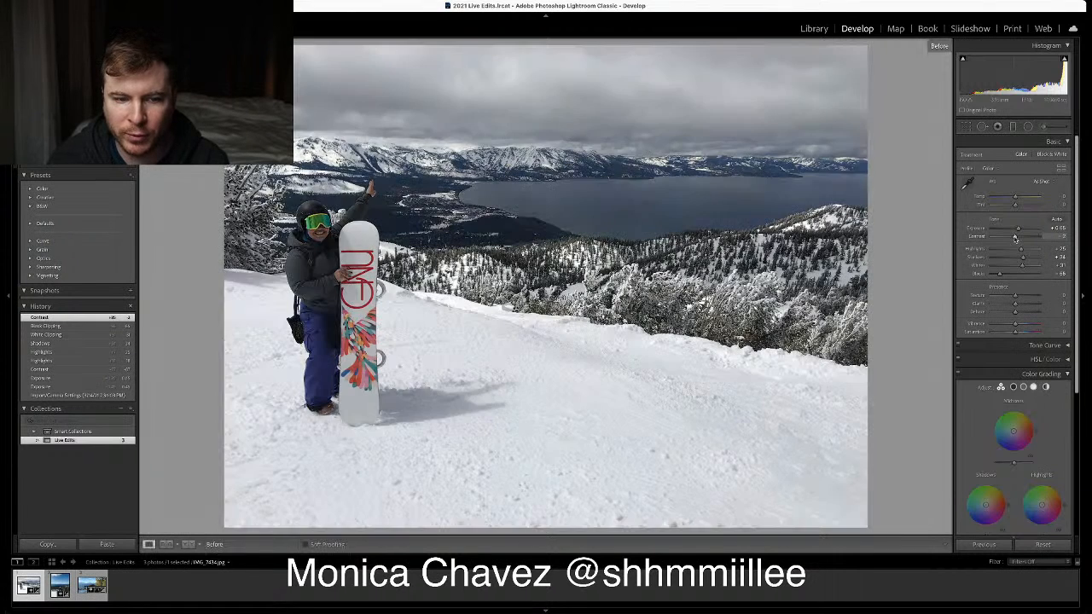
{"action": "key", "text": "backslash"}
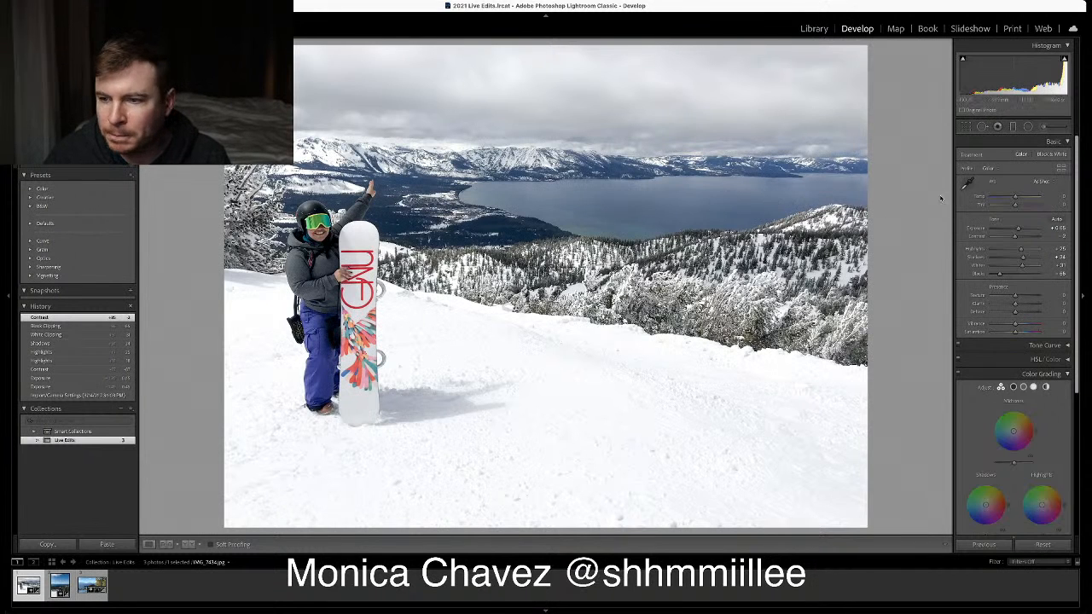
Crop the photo tighter around the snowboarder in landscape orientation, cutting away the far side of the lake
{"action": "left_click", "coordinate": [965, 128]}
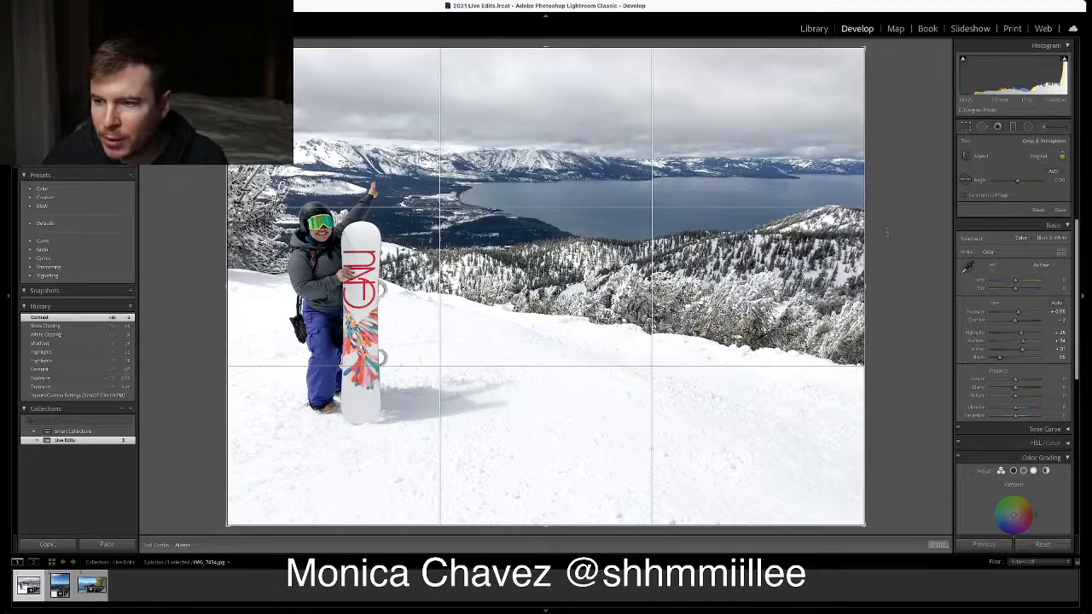
{"action": "left_click_drag", "start_coordinate": [864, 282], "coordinate": [794, 289]}
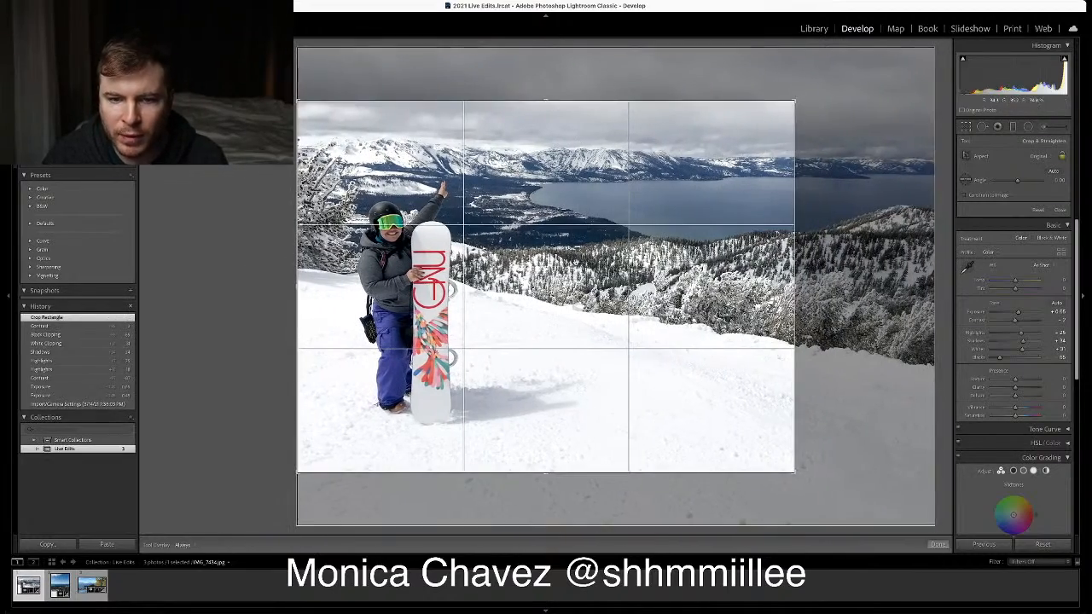
{"action": "key", "text": "Return"}
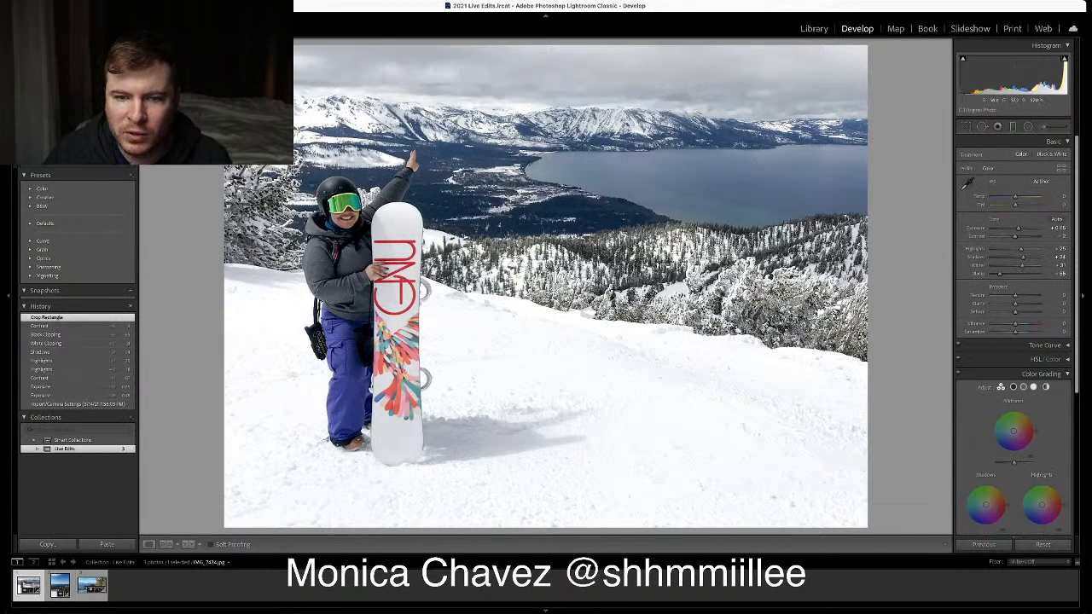
Change the crop to portrait orientation and frame the snowboarder using the photo's full height
{"action": "left_click", "coordinate": [960, 128]}
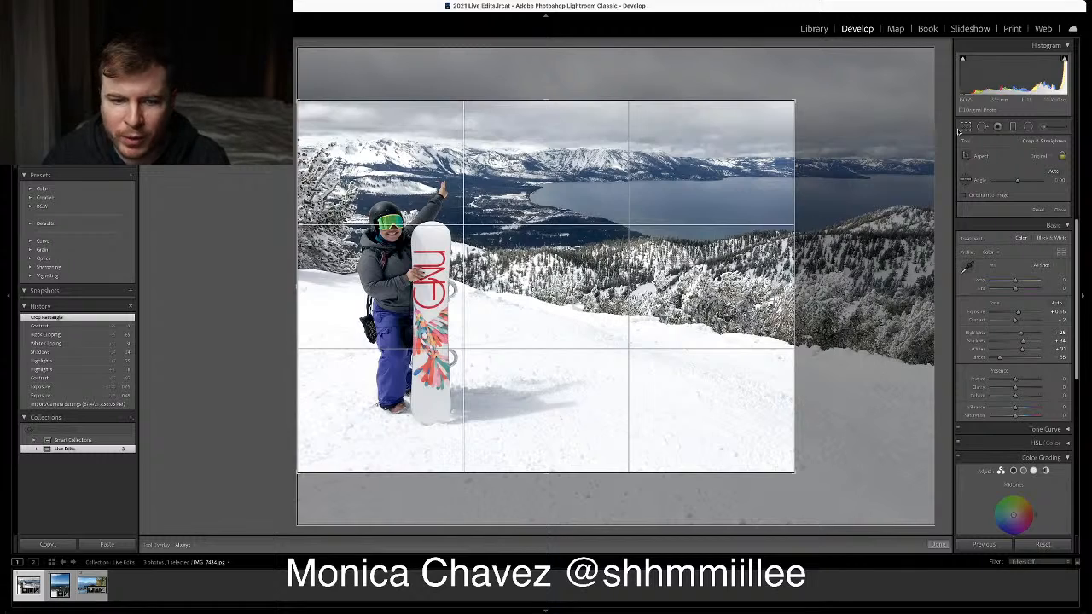
{"action": "key", "text": "x"}
{"action": "left_click_drag", "start_coordinate": [529, 158], "coordinate": [599, 160]}
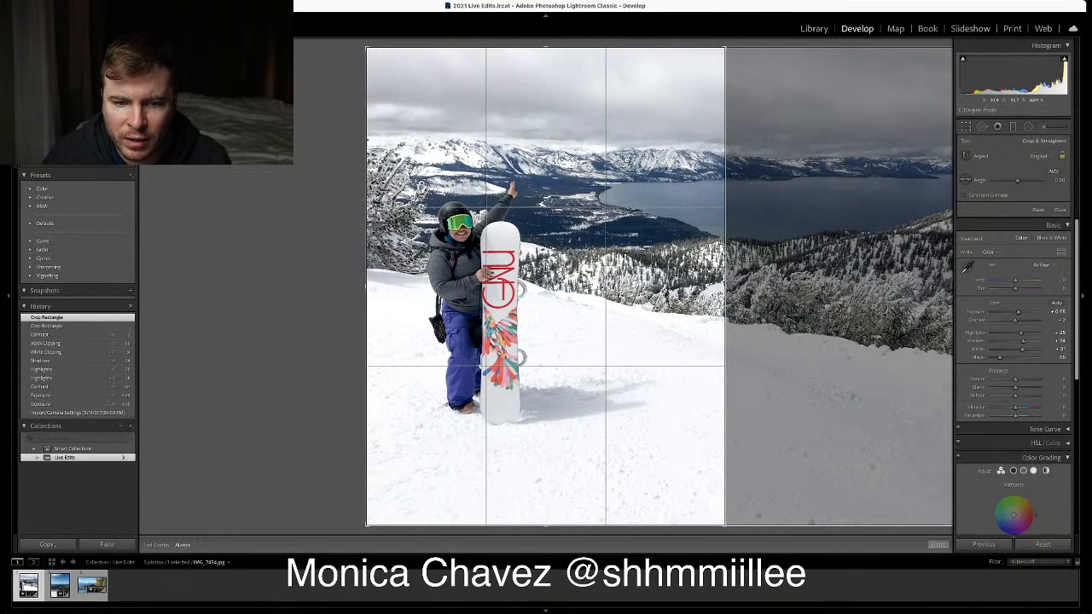
{"action": "key", "text": "Return"}
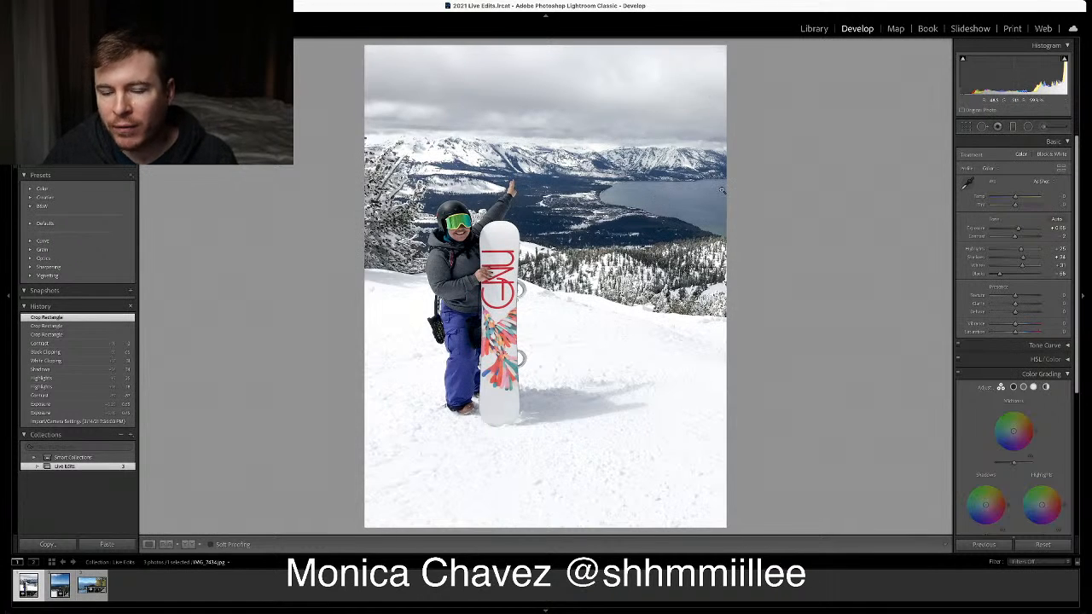
Compare the uncropped and portrait-cropped versions using the edit history, ending on the latest crop
{"action": "left_click", "coordinate": [64, 344]}
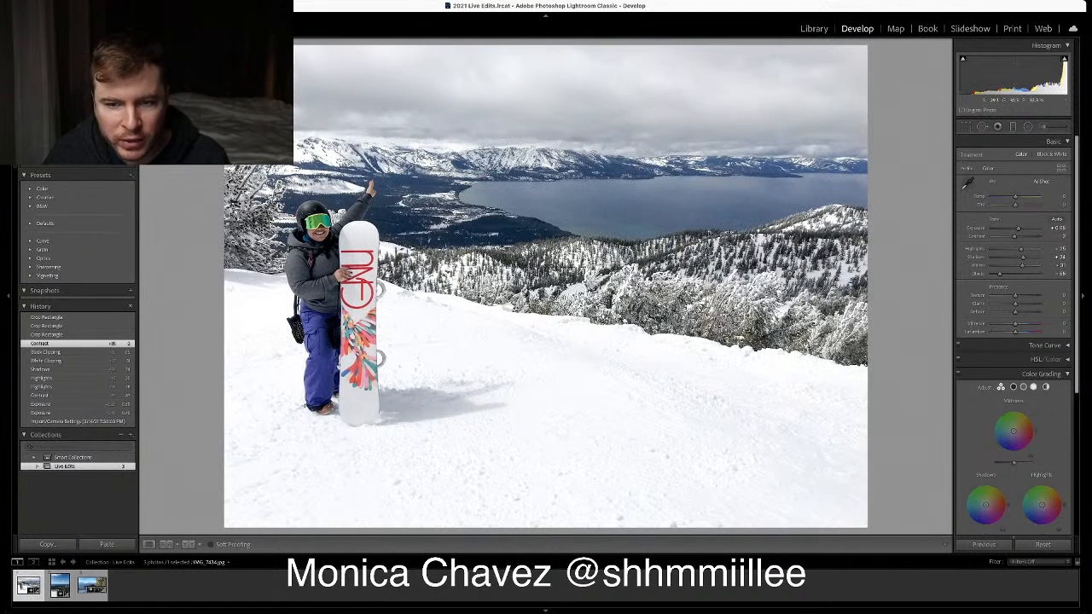
{"action": "left_click", "coordinate": [87, 317]}
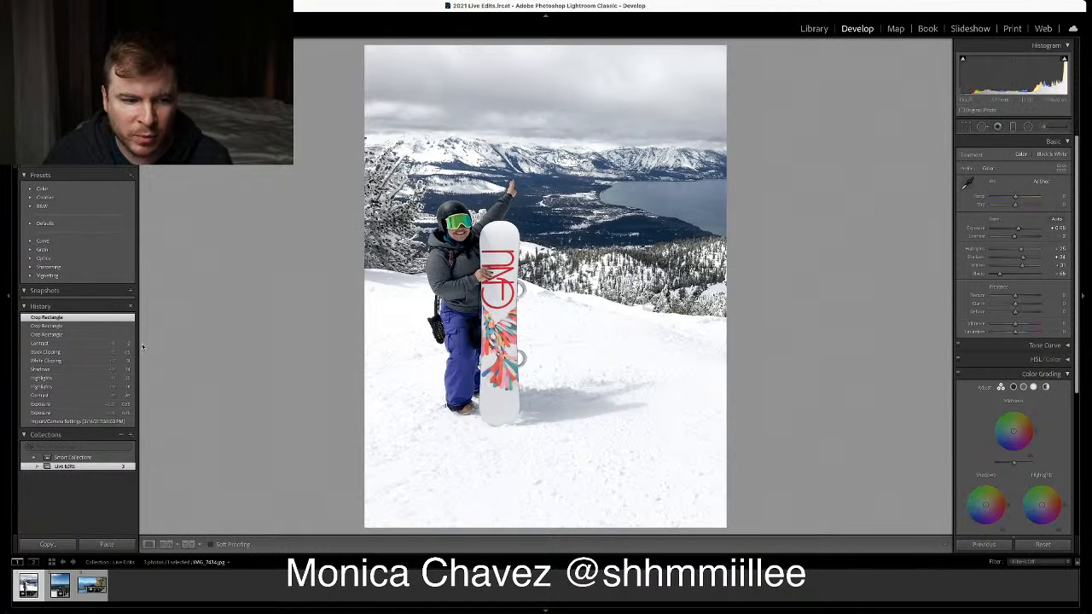
{"action": "left_click", "coordinate": [88, 345]}
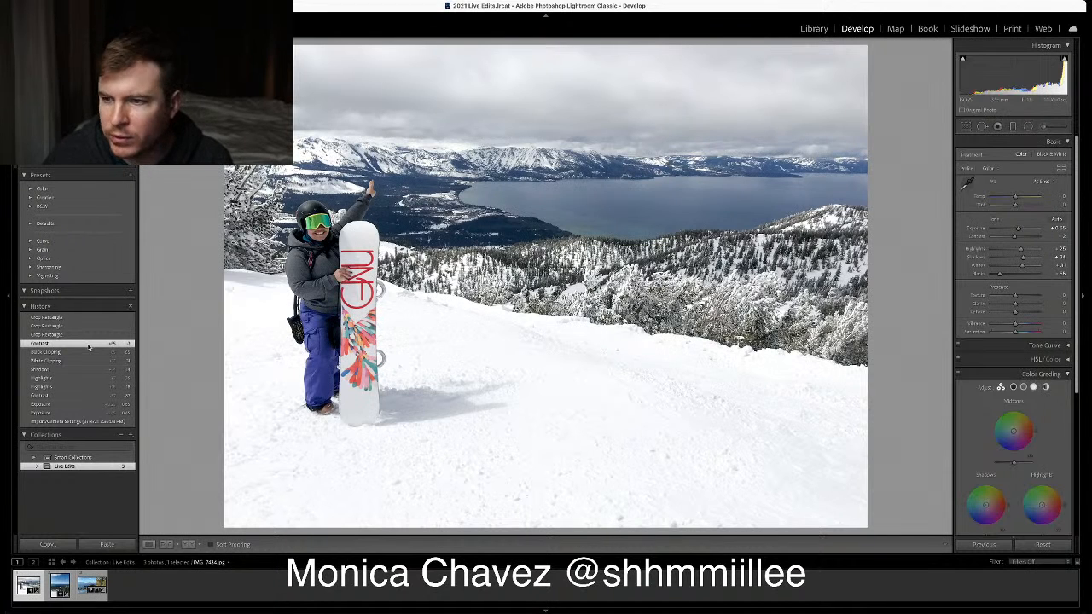
{"action": "left_click", "coordinate": [94, 318]}
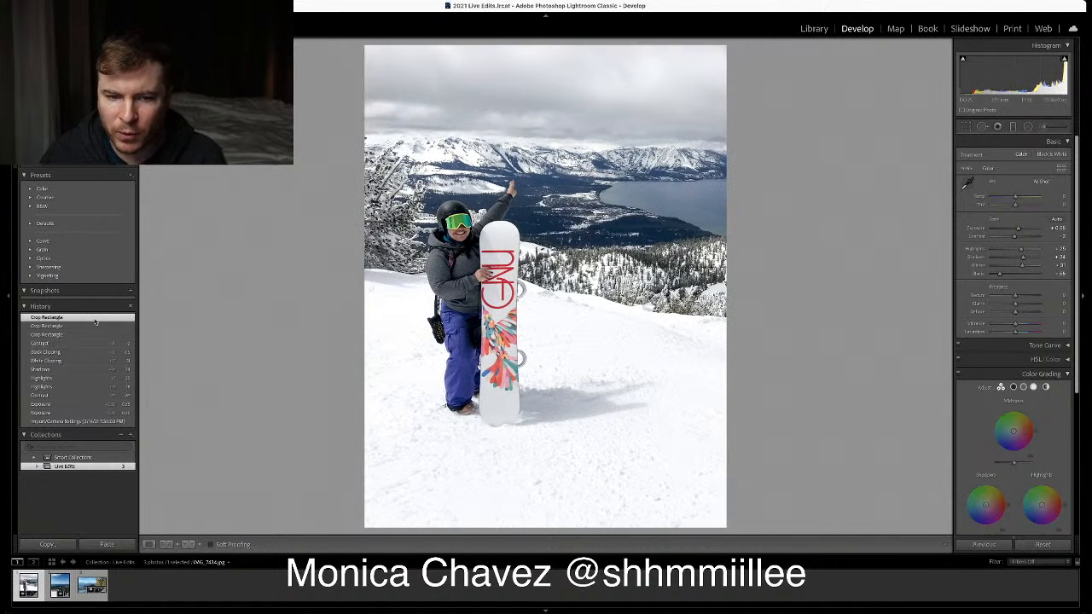
Lighten the snowboarder's jacket and pants using an enlarged Adjustment Brush with the Dodge (Lighten) effect
{"action": "left_click", "coordinate": [1046, 127]}
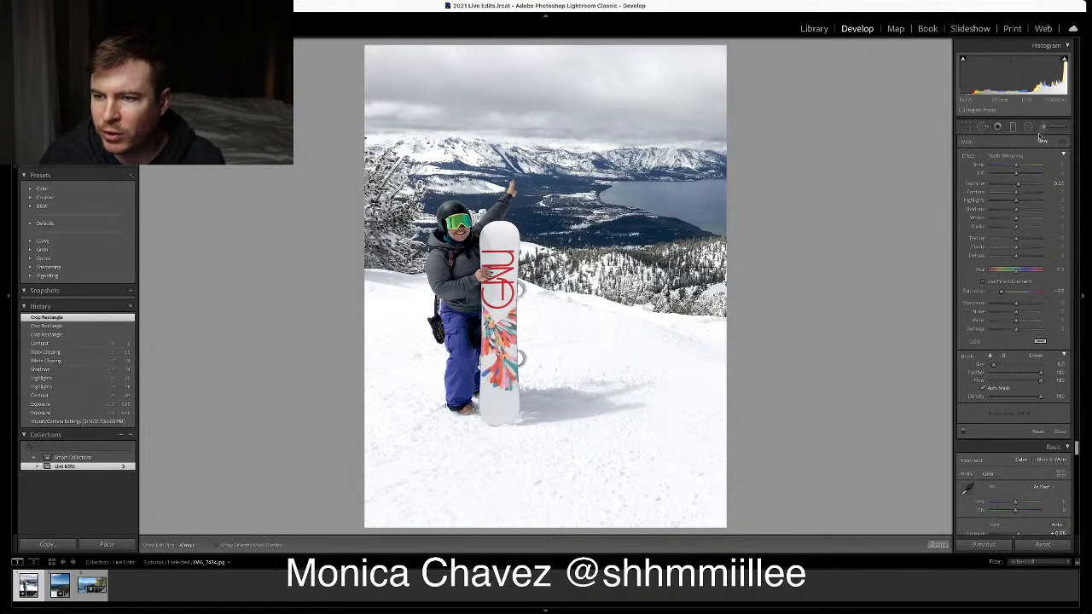
{"action": "left_click", "coordinate": [1017, 157]}
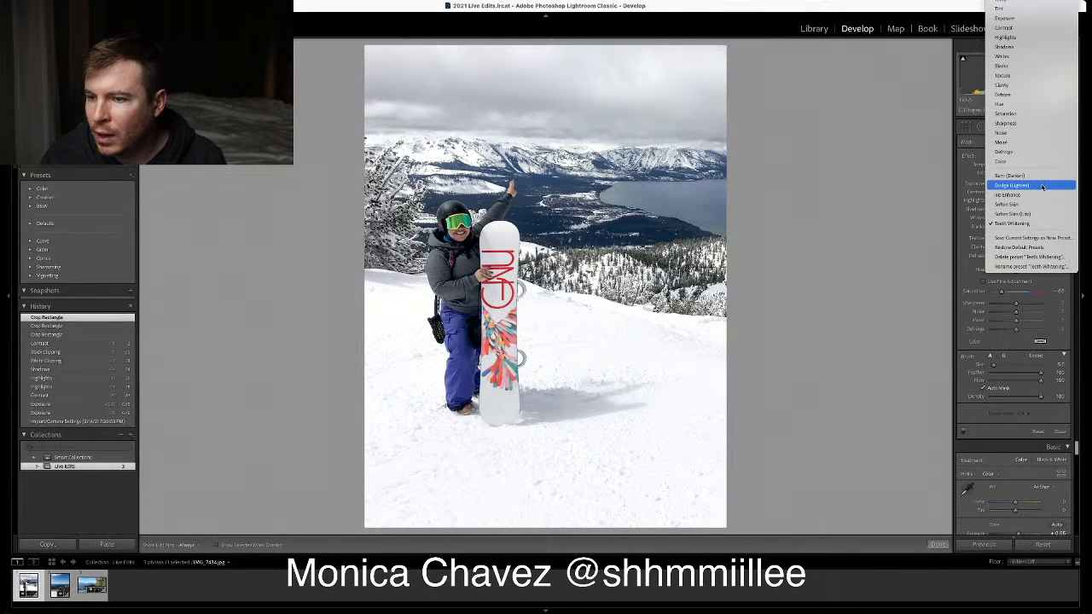
{"action": "left_click", "coordinate": [1043, 187]}
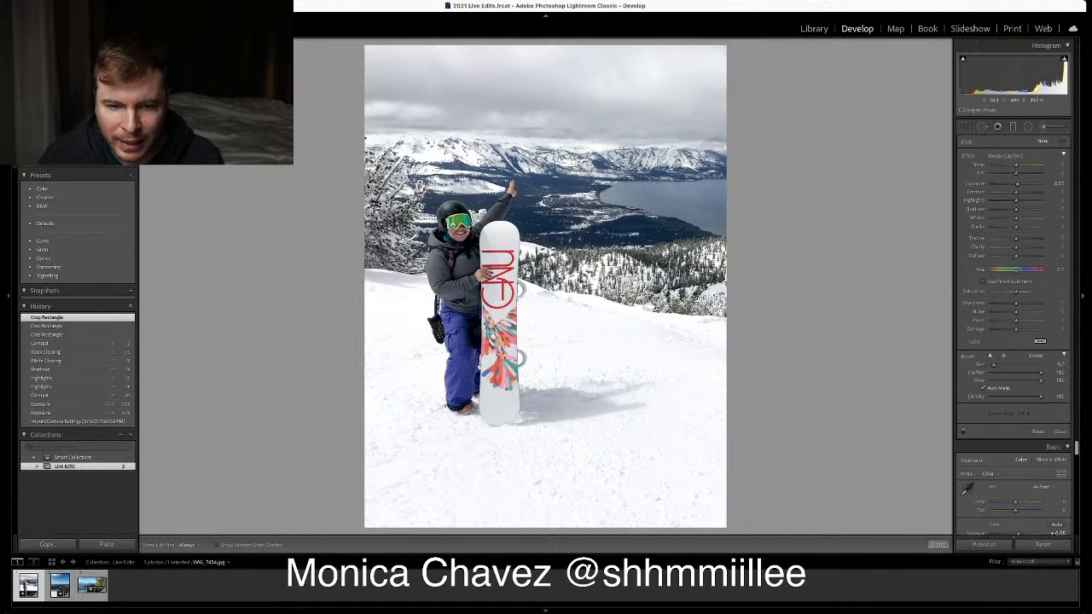
{"action": "key", "text": "bracketright"}
{"action": "key", "text": "bracketright"}
{"action": "key", "text": "bracketright"}
{"action": "key", "text": "bracketright"}
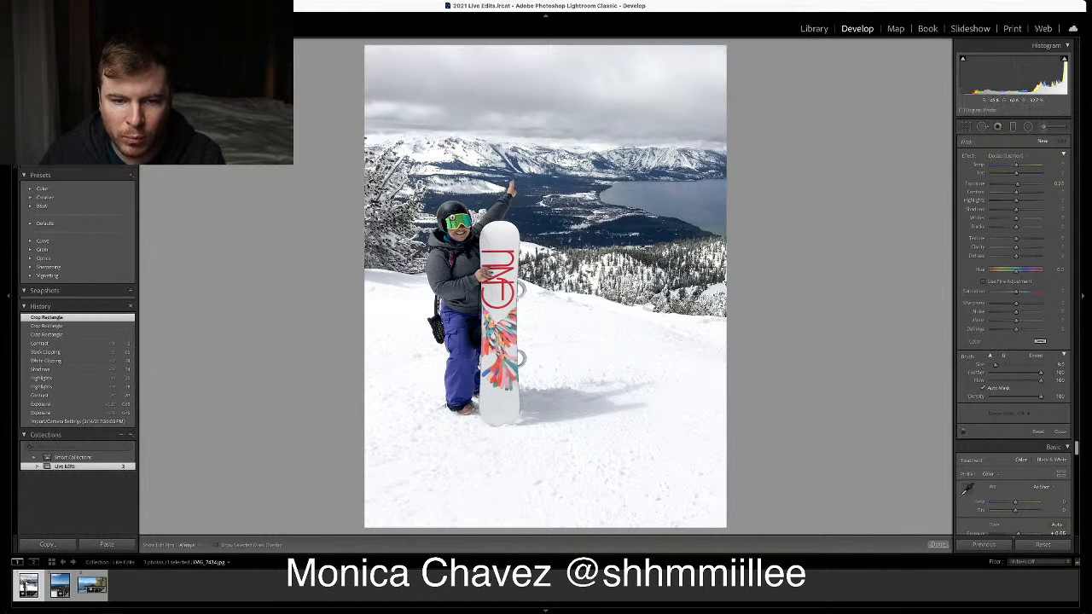
{"action": "key", "text": "h"}
{"action": "mouse_move", "coordinate": [453, 247]}
{"action": "left_mouse_down"}
{"action": "mouse_move", "coordinate": [471, 245]}
{"action": "mouse_move", "coordinate": [451, 247]}
{"action": "mouse_move", "coordinate": [462, 307]}
{"action": "left_mouse_up"}
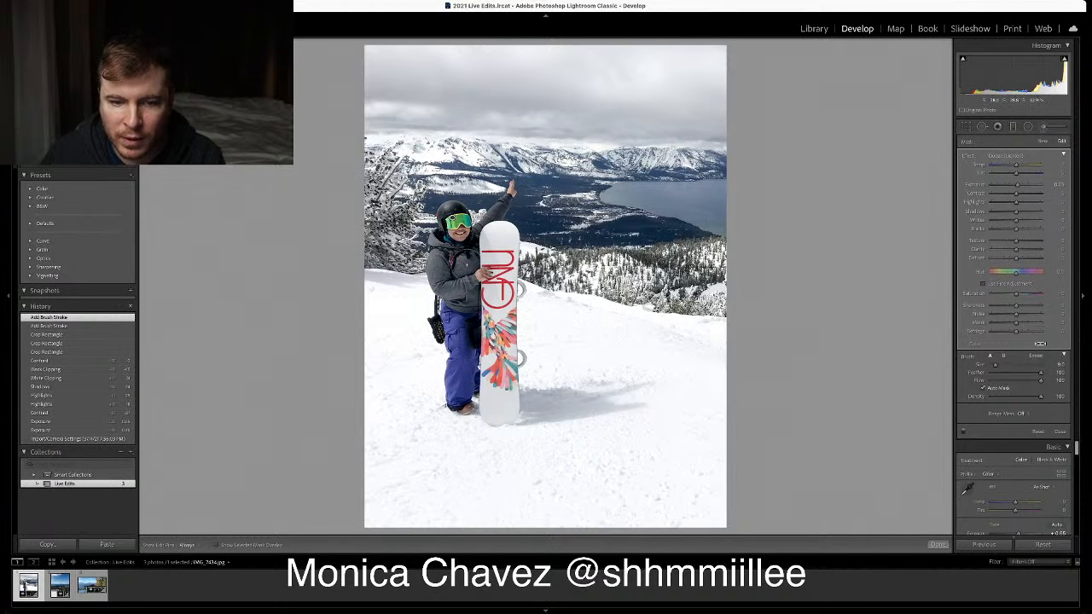
{"action": "left_click_drag", "start_coordinate": [463, 384], "coordinate": [462, 391]}
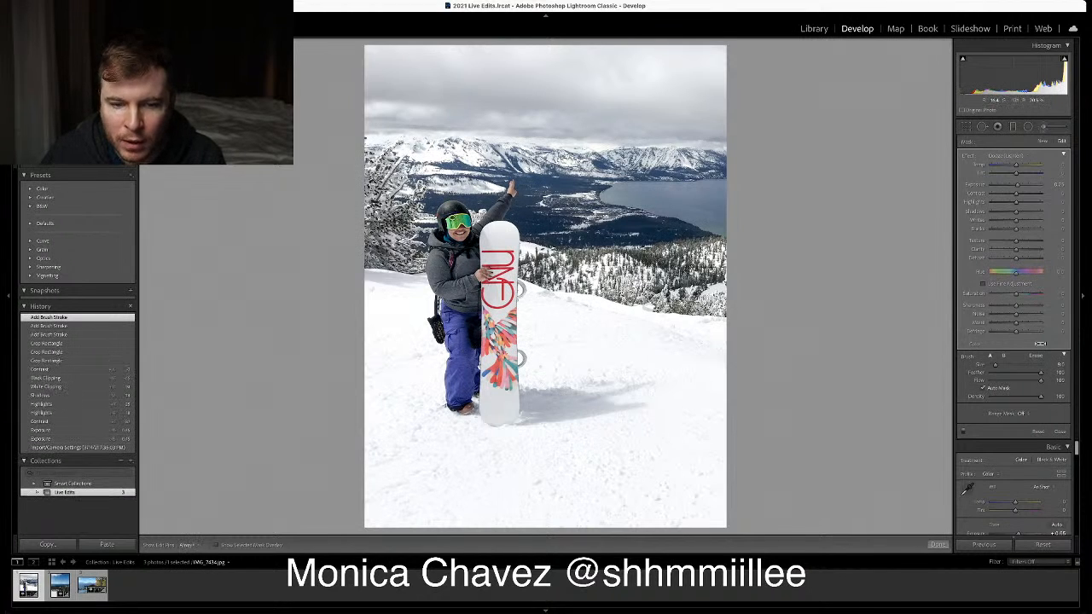
Extend the brushed lightening over the jacket, pants and full length of the snowboard, enlarging the brush for the final board stroke
{"action": "mouse_move", "coordinate": [467, 267]}
{"action": "left_mouse_down"}
{"action": "mouse_move", "coordinate": [503, 204]}
{"action": "mouse_move", "coordinate": [454, 221]}
{"action": "mouse_move", "coordinate": [464, 246]}
{"action": "mouse_move", "coordinate": [452, 273]}
{"action": "left_mouse_up"}
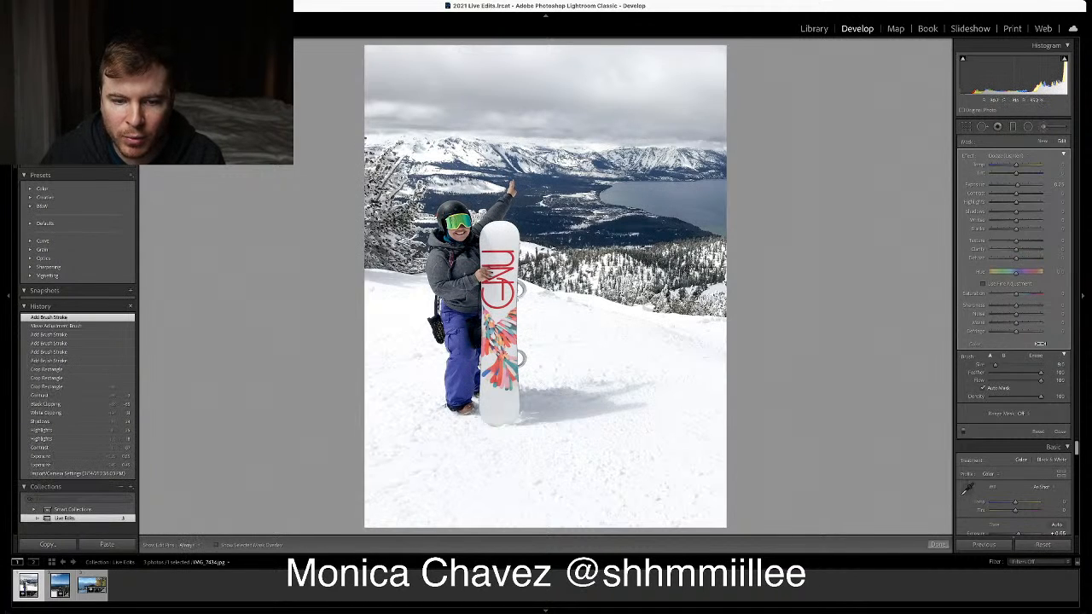
{"action": "mouse_move", "coordinate": [454, 221]}
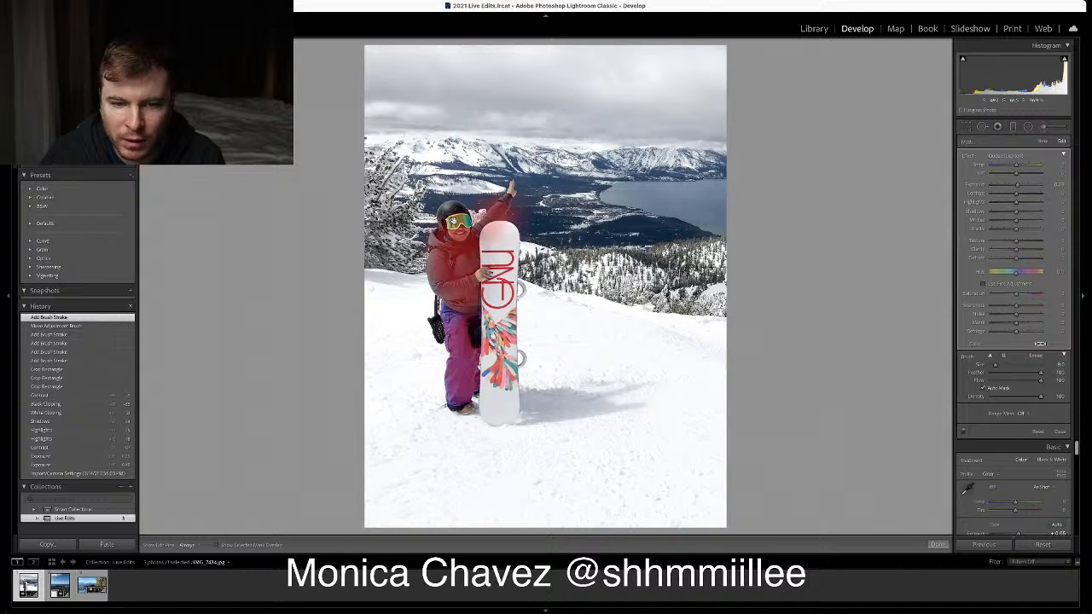
{"action": "mouse_move", "coordinate": [490, 220]}
{"action": "left_mouse_down"}
{"action": "mouse_move", "coordinate": [497, 252]}
{"action": "mouse_move", "coordinate": [504, 247]}
{"action": "left_mouse_up"}
{"action": "mouse_move", "coordinate": [512, 352]}
{"action": "left_mouse_down"}
{"action": "mouse_move", "coordinate": [498, 421]}
{"action": "mouse_move", "coordinate": [502, 410]}
{"action": "left_mouse_up"}
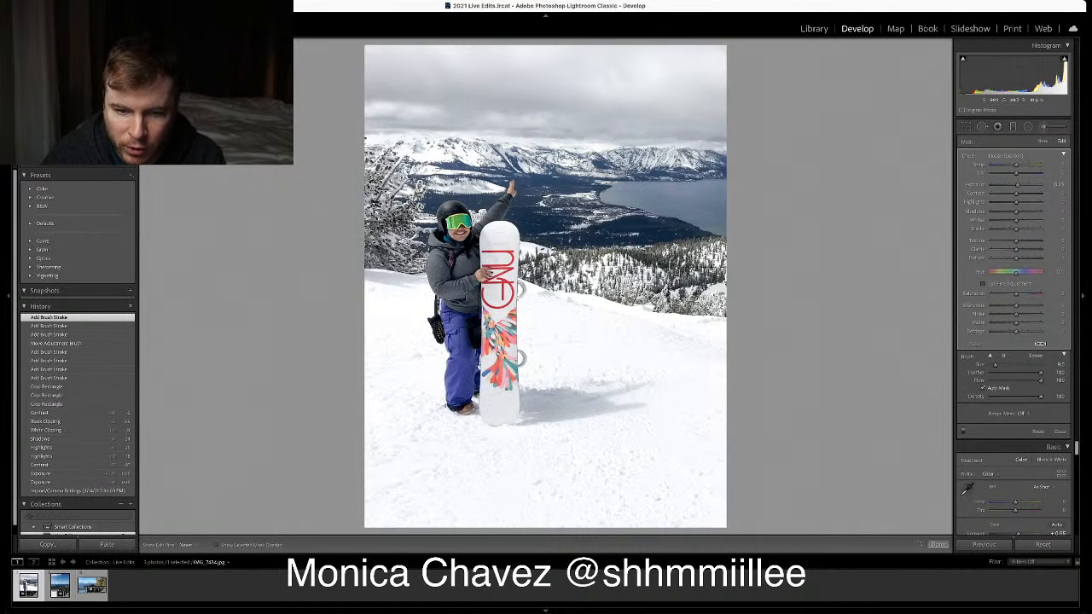
{"action": "left_click_drag", "start_coordinate": [460, 295], "coordinate": [451, 248]}
{"action": "left_click_drag", "start_coordinate": [452, 315], "coordinate": [462, 405]}
{"action": "left_click_drag", "start_coordinate": [472, 331], "coordinate": [459, 300]}
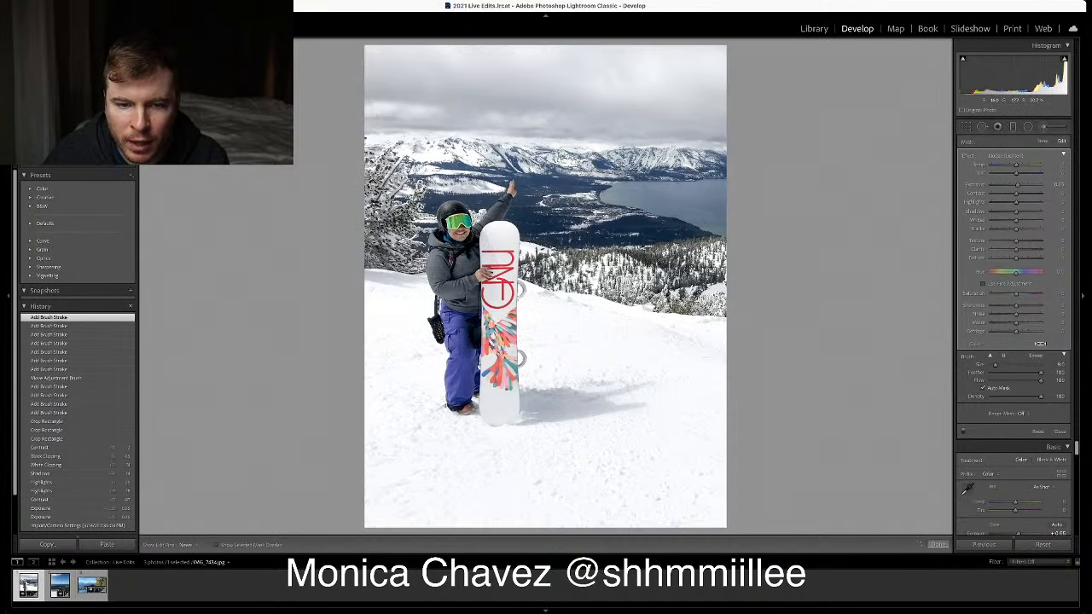
{"action": "left_click_drag", "start_coordinate": [502, 227], "coordinate": [504, 236]}
{"action": "key", "text": "h"}
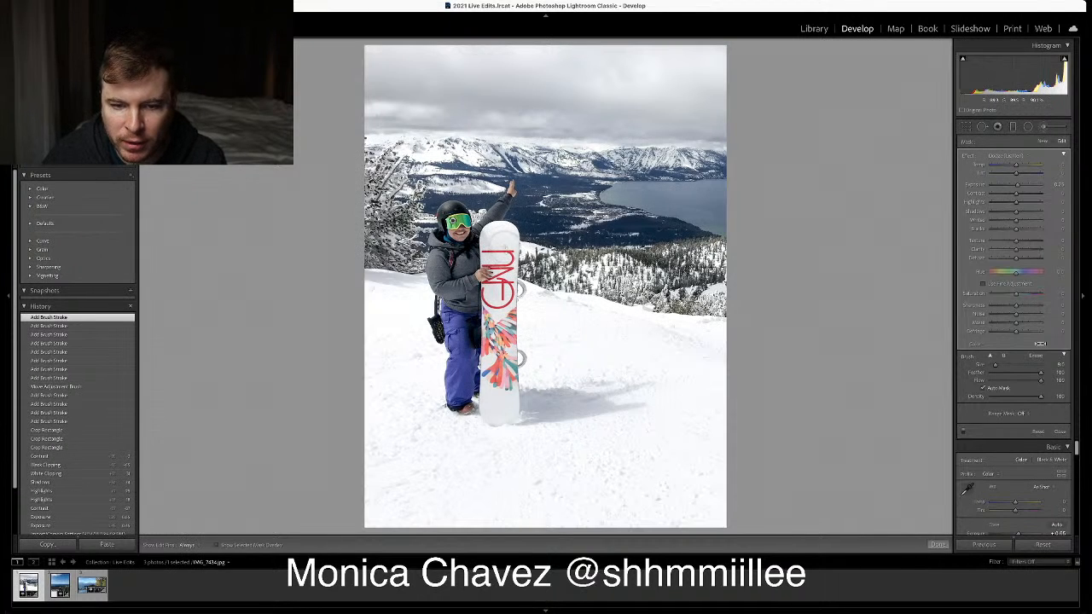
{"action": "left_click_drag", "start_coordinate": [501, 388], "coordinate": [502, 405]}
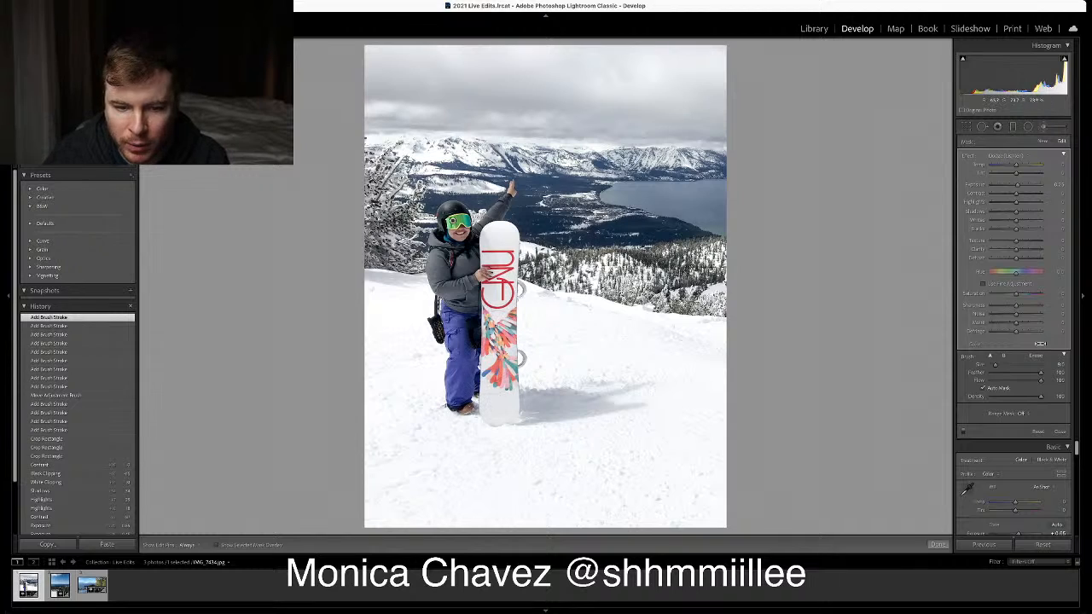
{"action": "key", "text": "bracketright"}
{"action": "left_click_drag", "start_coordinate": [501, 242], "coordinate": [500, 406]}
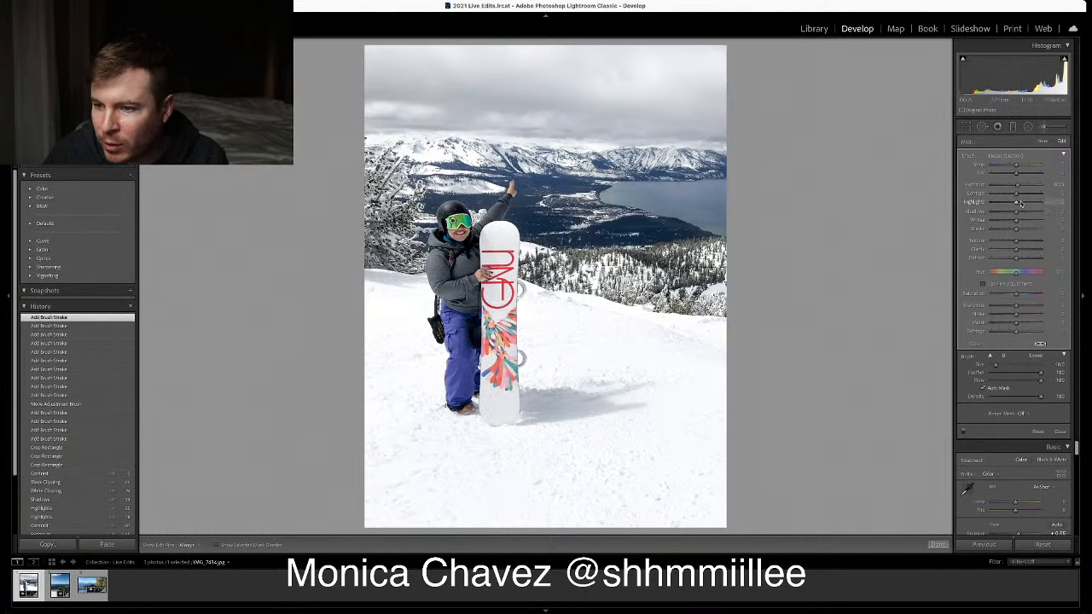
Raise the brushed subject's Highlights to about 20, lift its Shadows slightly and warm its color temperature, closing the brush
{"action": "mouse_move", "coordinate": [1016, 205]}
{"action": "left_mouse_down"}
{"action": "mouse_move", "coordinate": [1029, 205]}
{"action": "mouse_move", "coordinate": [1019, 216]}
{"action": "left_mouse_up"}
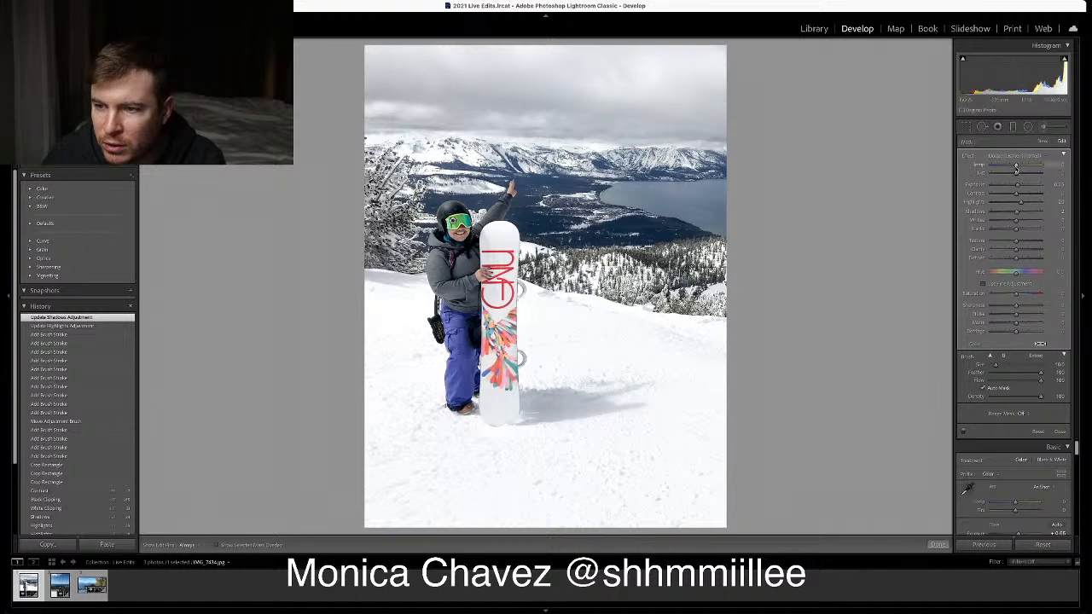
{"action": "mouse_move", "coordinate": [1016, 167]}
{"action": "left_mouse_down"}
{"action": "mouse_move", "coordinate": [1030, 168]}
{"action": "mouse_move", "coordinate": [1018, 168]}
{"action": "left_mouse_up"}
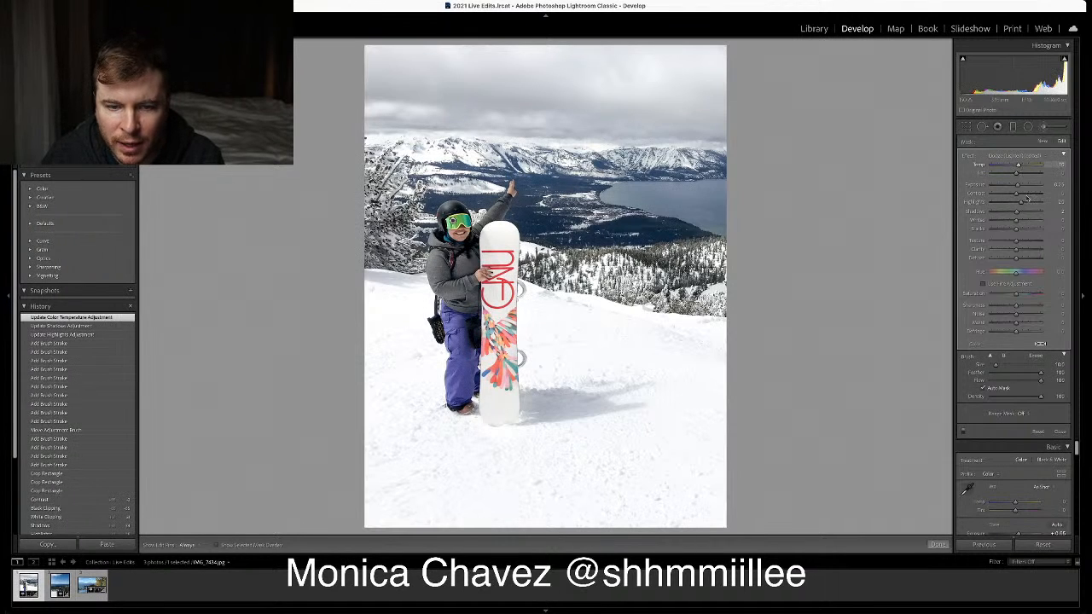
{"action": "left_click", "coordinate": [1061, 432]}
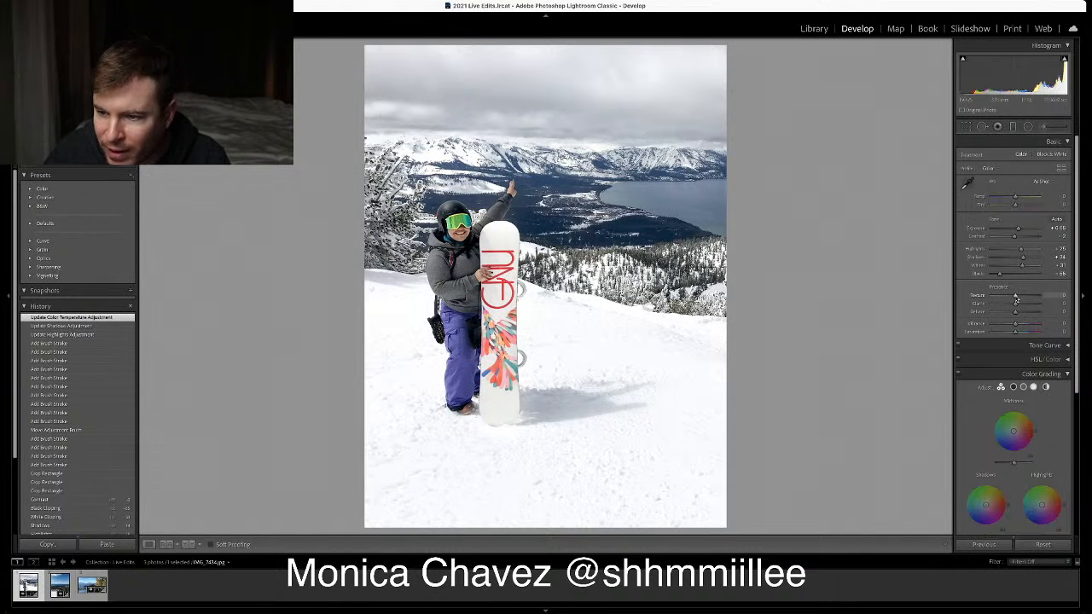
Try extreme Texture on the whole photo, settle on about -10, and check the snowboarder's face up close
{"action": "left_click_drag", "start_coordinate": [1020, 296], "coordinate": [1045, 296]}
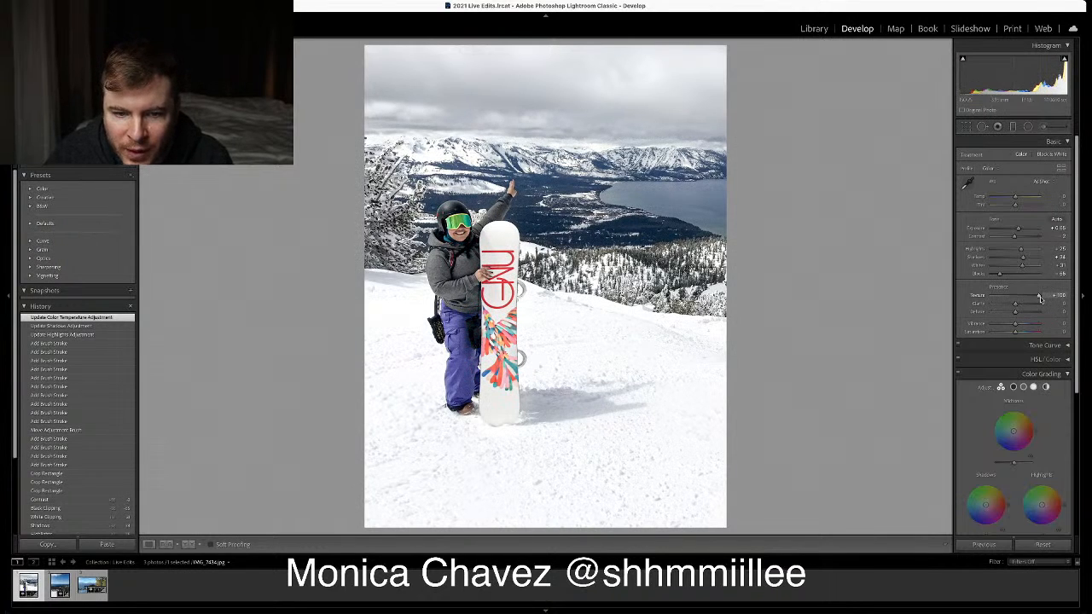
{"action": "mouse_move", "coordinate": [1040, 298]}
{"action": "left_mouse_down"}
{"action": "mouse_move", "coordinate": [1014, 304]}
{"action": "mouse_move", "coordinate": [1052, 303]}
{"action": "left_mouse_up"}
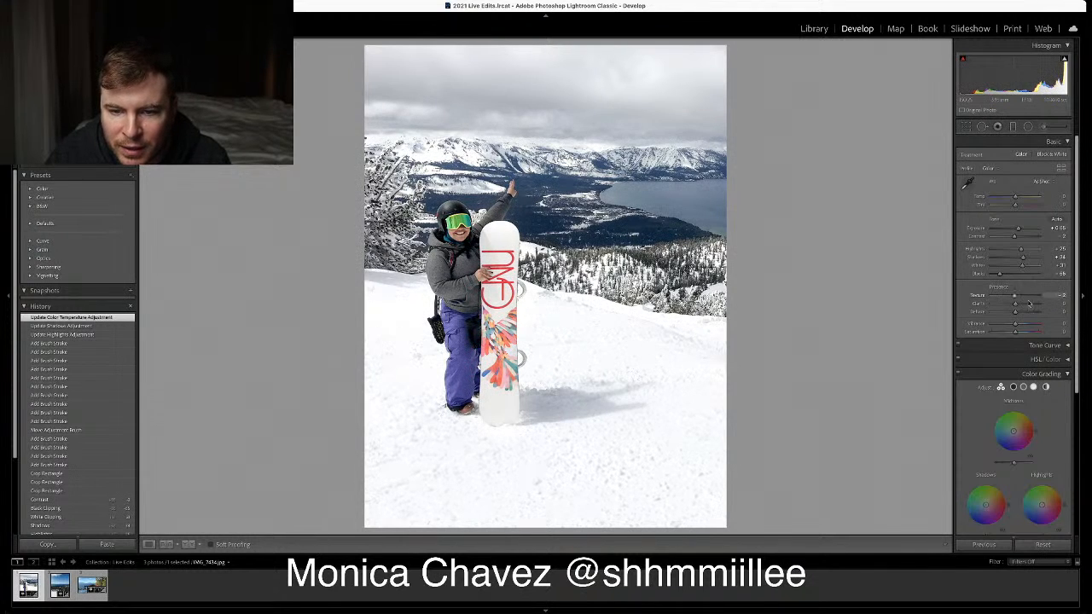
{"action": "left_click_drag", "start_coordinate": [1025, 303], "coordinate": [1013, 303]}
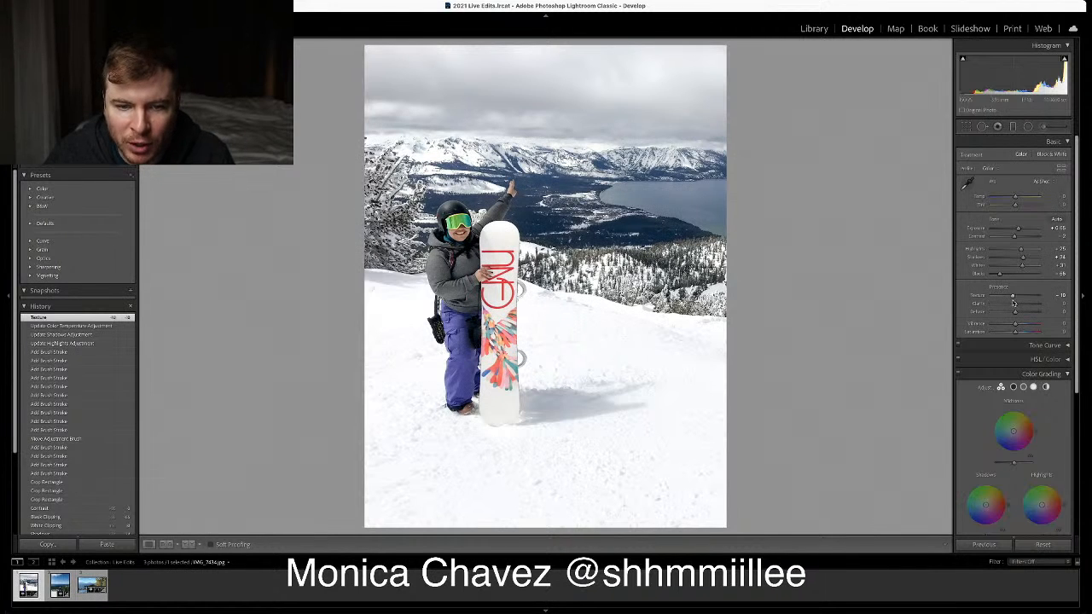
{"action": "left_click", "coordinate": [451, 227]}
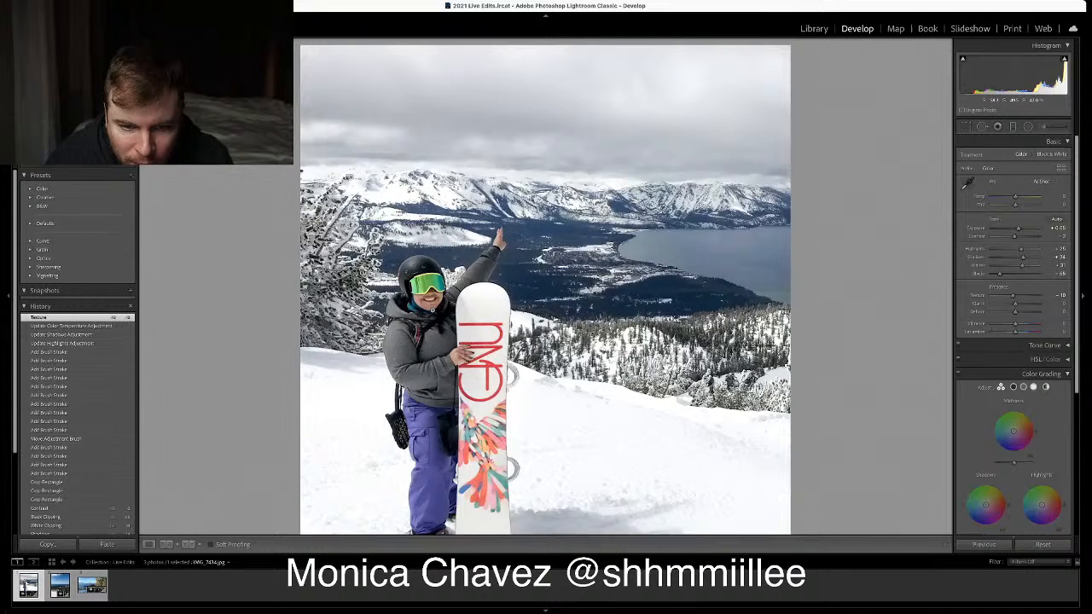
{"action": "left_click", "coordinate": [432, 311]}
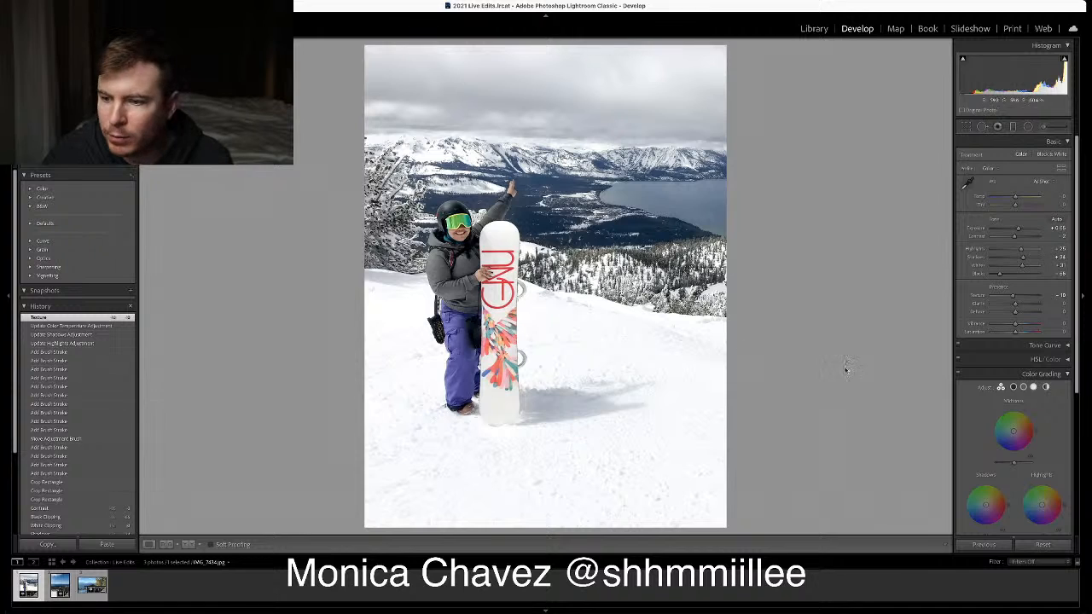
Try strong and milder Vibrance boosts on the whole photo
{"action": "left_click_drag", "start_coordinate": [1015, 325], "coordinate": [1035, 328]}
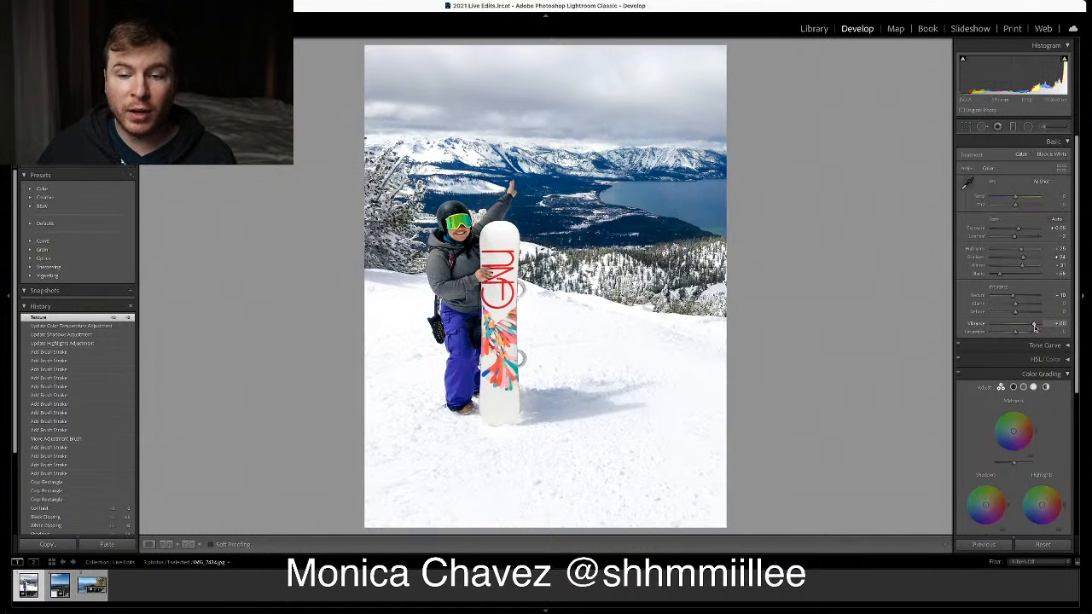
{"action": "mouse_move", "coordinate": [1034, 326]}
{"action": "left_mouse_down"}
{"action": "mouse_move", "coordinate": [1011, 331]}
{"action": "mouse_move", "coordinate": [1028, 331]}
{"action": "mouse_move", "coordinate": [1019, 327]}
{"action": "left_mouse_up"}
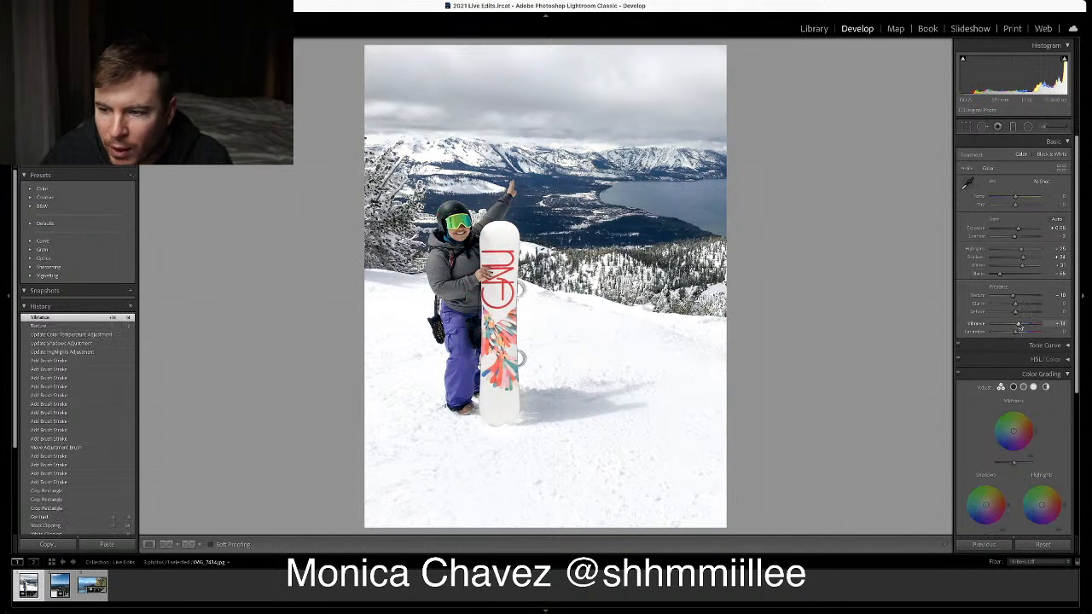
Boost blue saturation strongly and purple saturation slightly with HSL targeted adjustments sampled from the lake and the pants
{"action": "left_click", "coordinate": [1067, 359]}
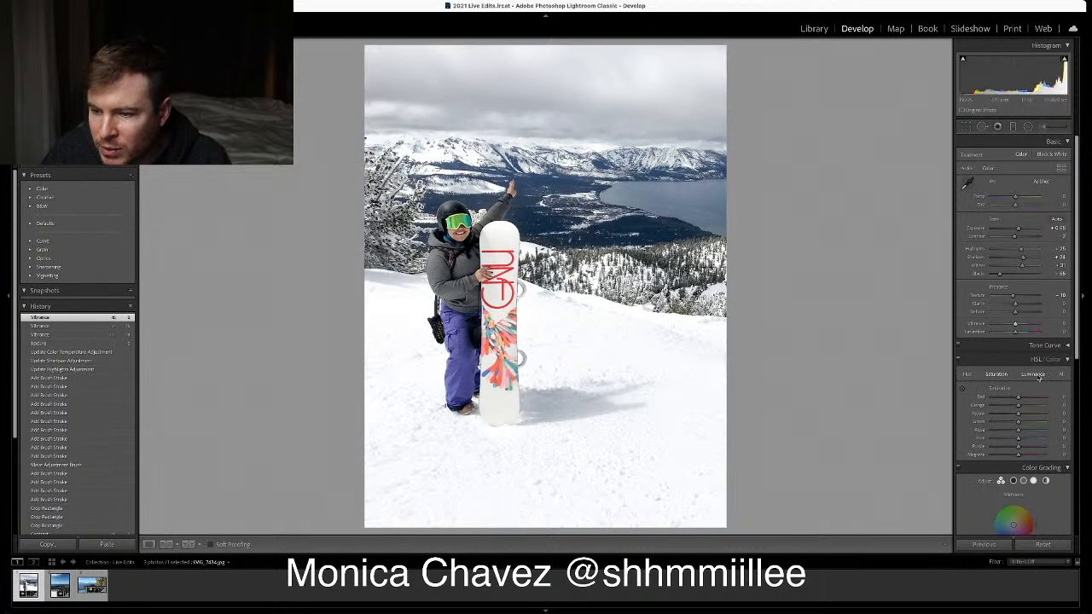
{"action": "left_click", "coordinate": [963, 391]}
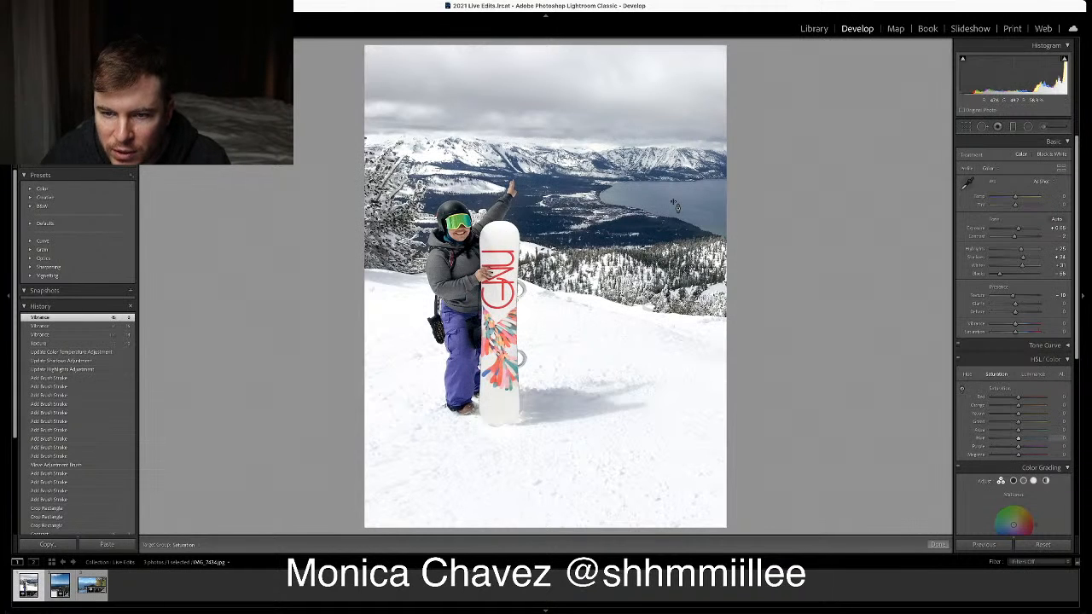
{"action": "mouse_move", "coordinate": [666, 201]}
{"action": "left_mouse_down"}
{"action": "mouse_move", "coordinate": [666, 164]}
{"action": "mouse_move", "coordinate": [666, 198]}
{"action": "left_mouse_up"}
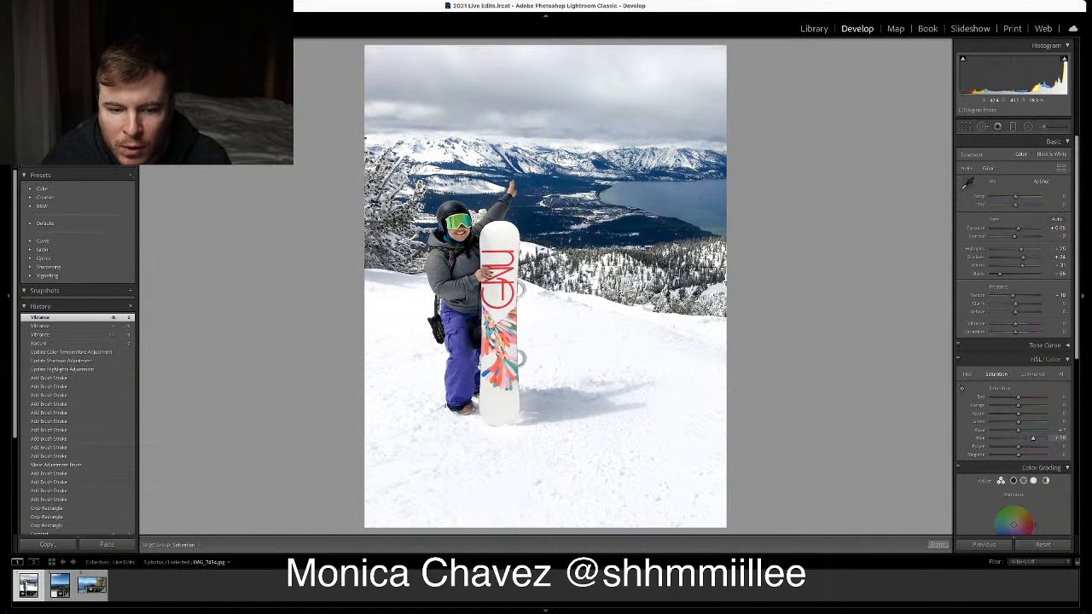
{"action": "left_click_drag", "start_coordinate": [671, 200], "coordinate": [670, 202]}
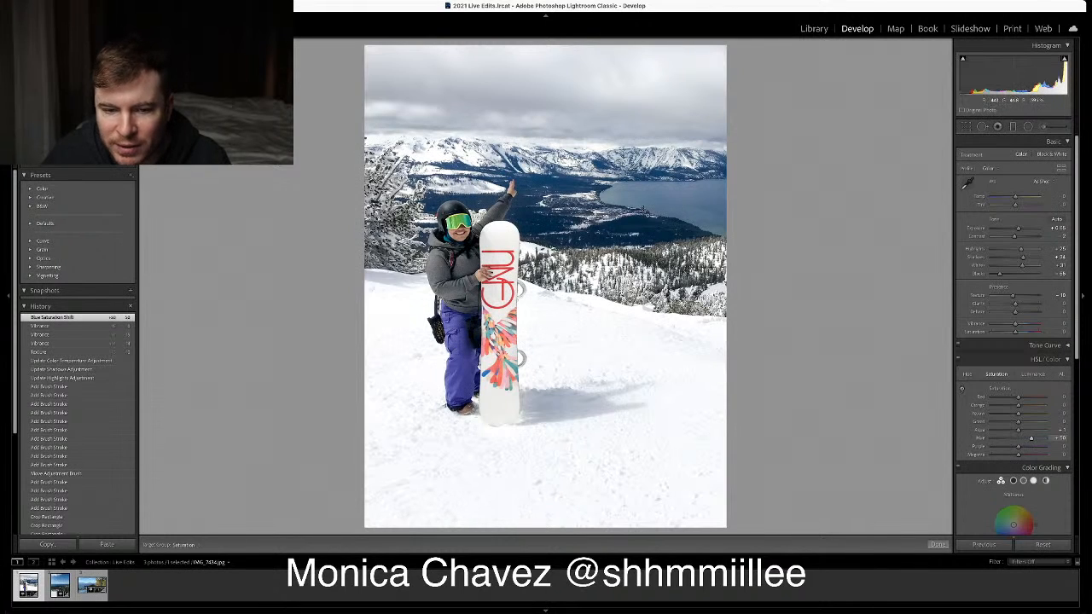
{"action": "mouse_move", "coordinate": [465, 358]}
{"action": "left_mouse_down"}
{"action": "mouse_move", "coordinate": [464, 384]}
{"action": "mouse_move", "coordinate": [464, 347]}
{"action": "mouse_move", "coordinate": [466, 362]}
{"action": "left_mouse_up"}
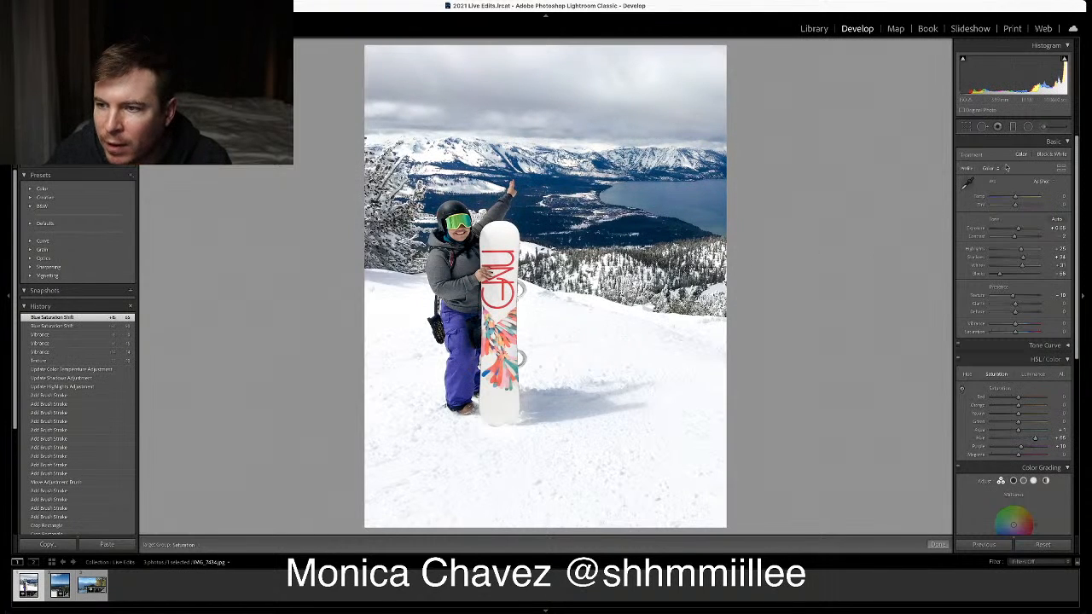
Brush a new local adjustment over the purple pants with Exposure reset to 0 and Saturation lowered to about -40
{"action": "left_click", "coordinate": [1048, 127]}
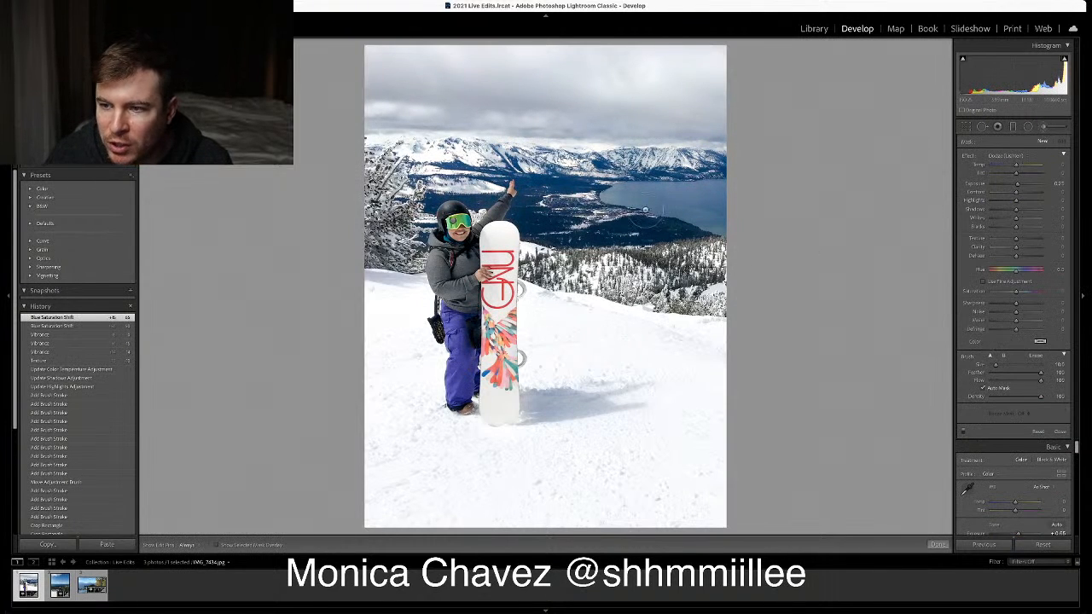
{"action": "key", "text": "h"}
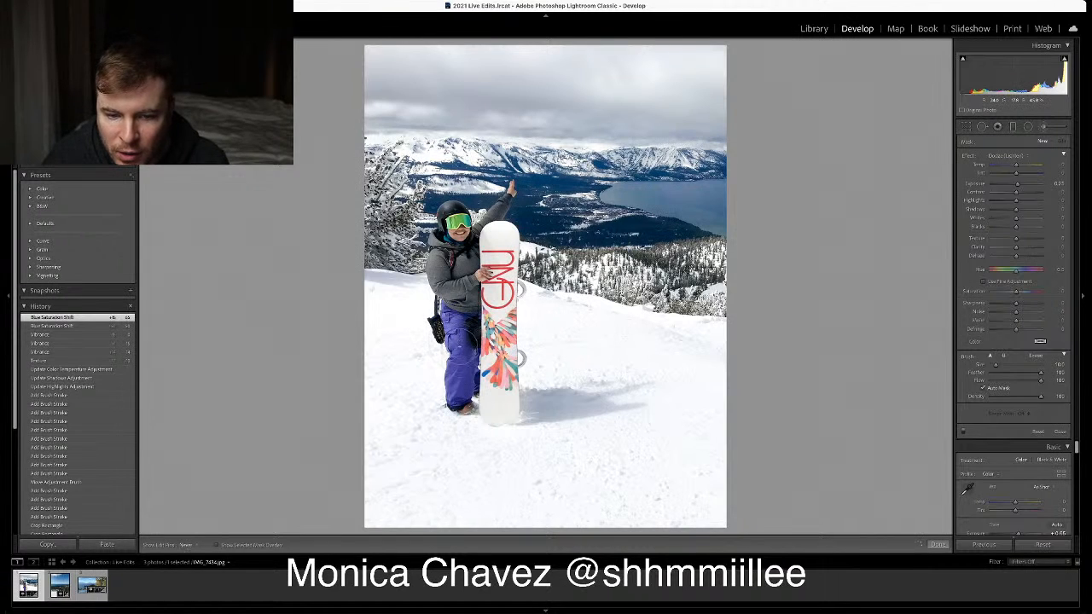
{"action": "mouse_move", "coordinate": [459, 400]}
{"action": "left_mouse_down"}
{"action": "mouse_move", "coordinate": [466, 334]}
{"action": "mouse_move", "coordinate": [470, 367]}
{"action": "left_mouse_up"}
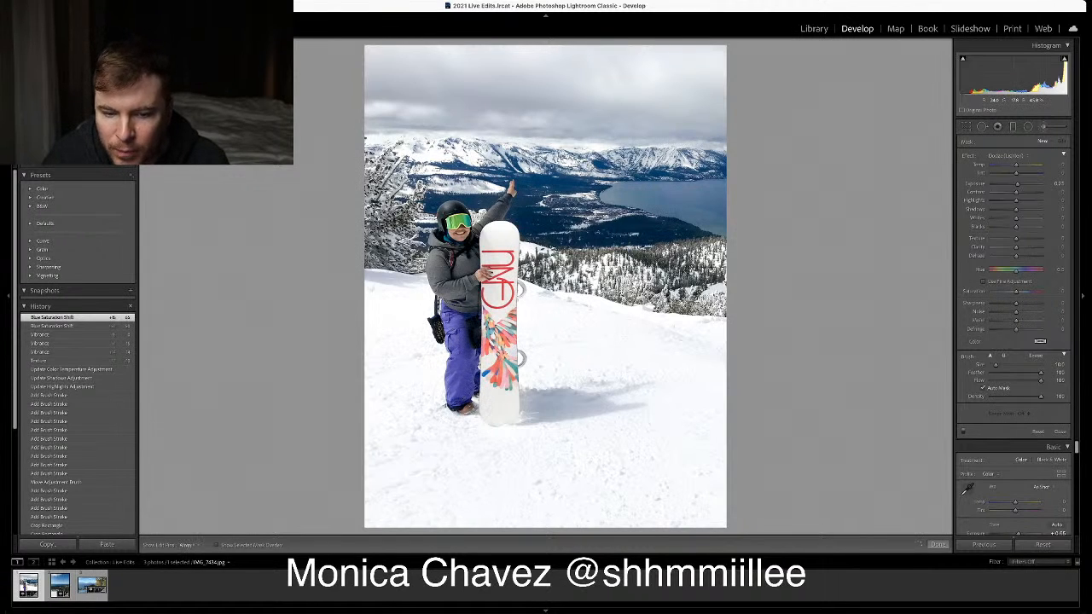
{"action": "double_click", "coordinate": [1017, 186]}
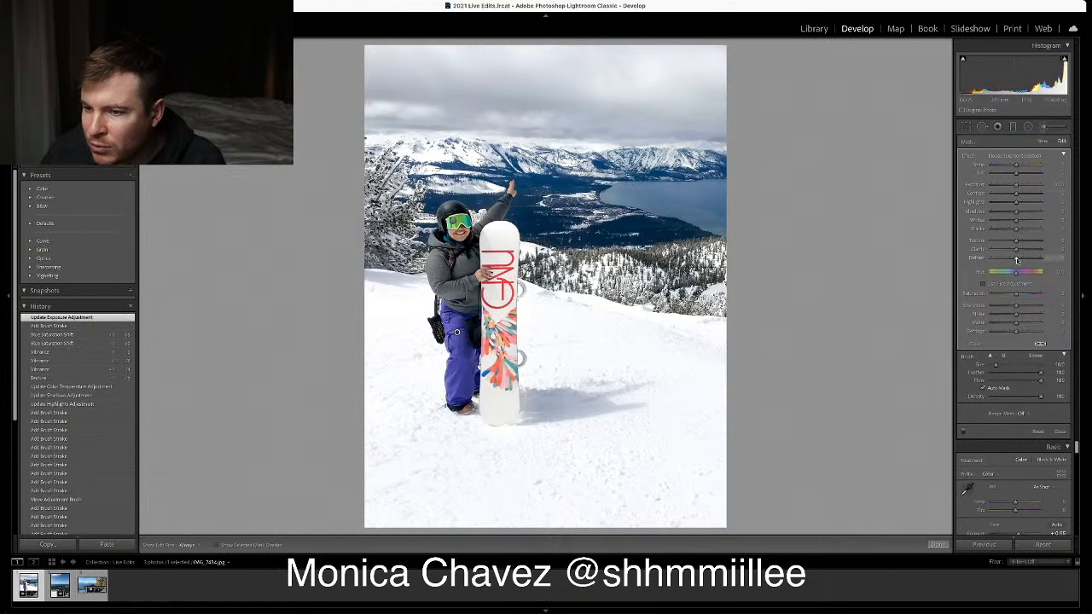
{"action": "left_click_drag", "start_coordinate": [1017, 295], "coordinate": [1007, 296]}
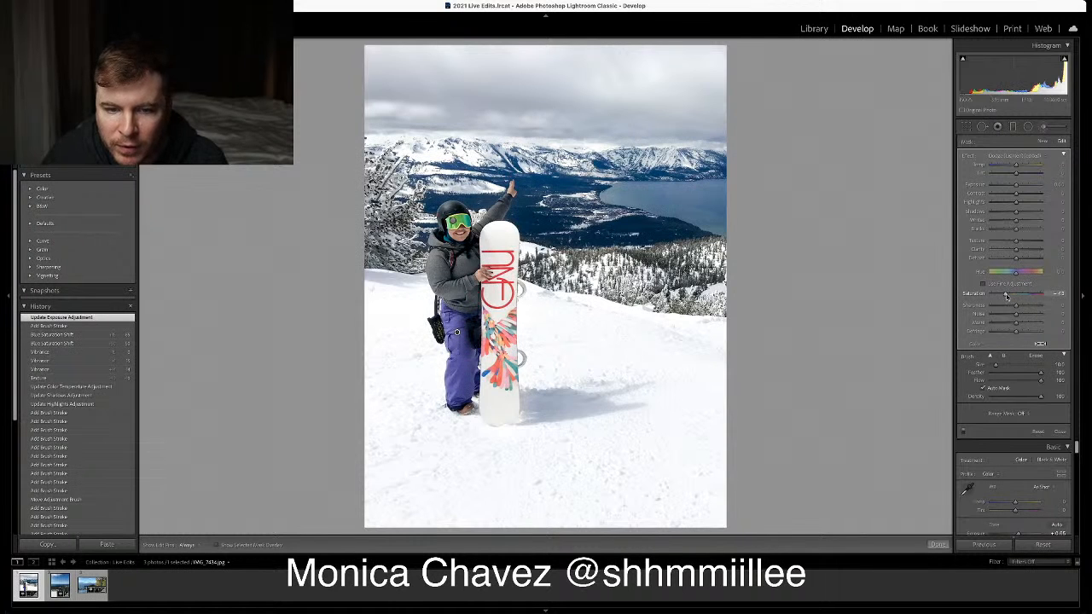
{"action": "left_click", "coordinate": [1061, 432]}
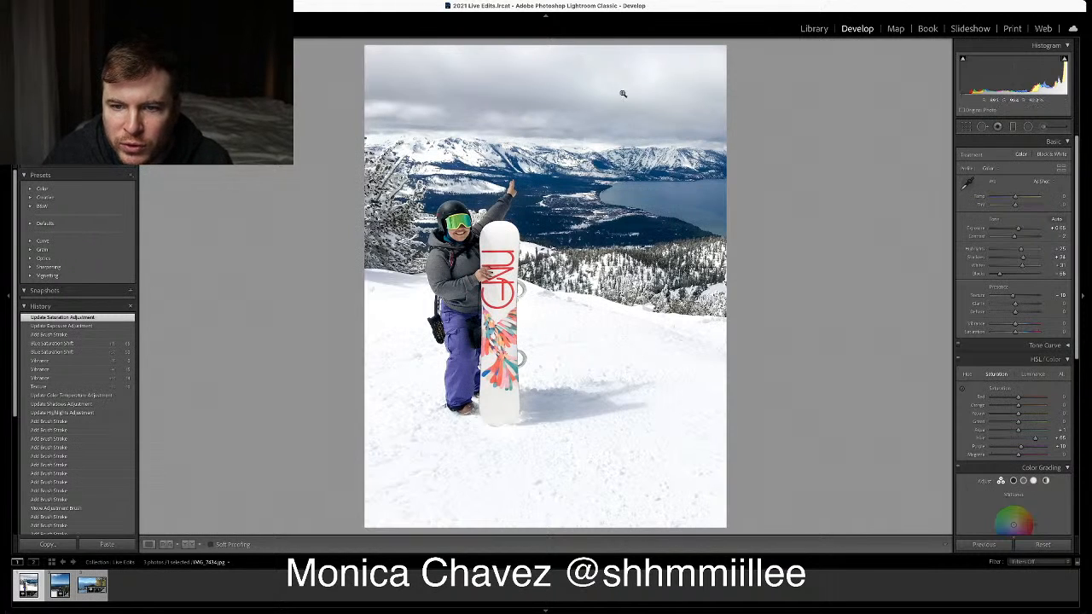
Add a Graduated Filter over the sky, fading from the photo's upper edge down to the mountains
{"action": "left_click", "coordinate": [1014, 127]}
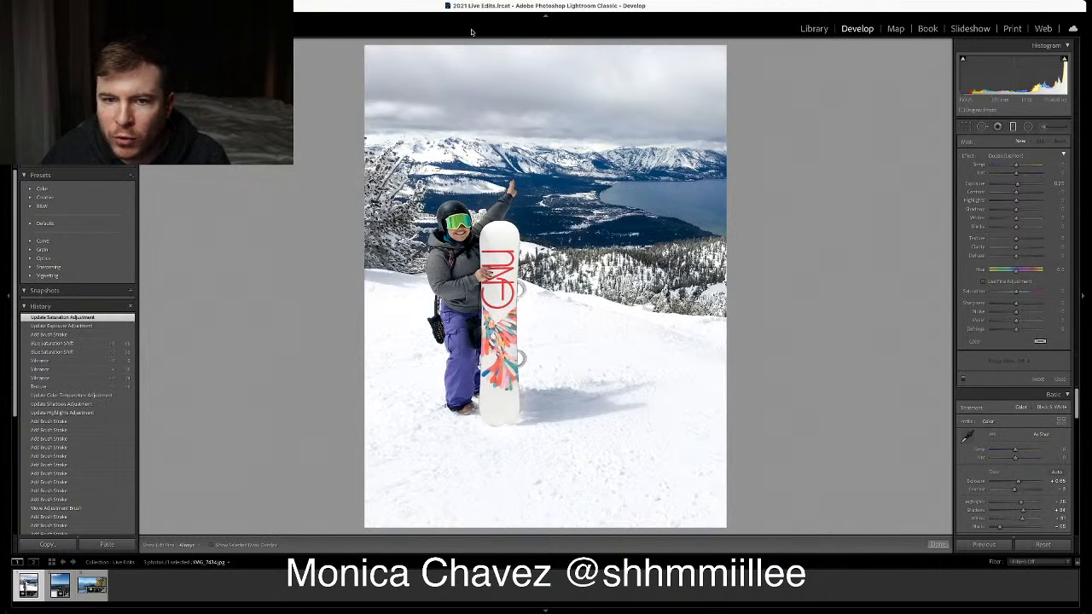
{"action": "left_click_drag", "start_coordinate": [536, 45], "coordinate": [536, 121]}
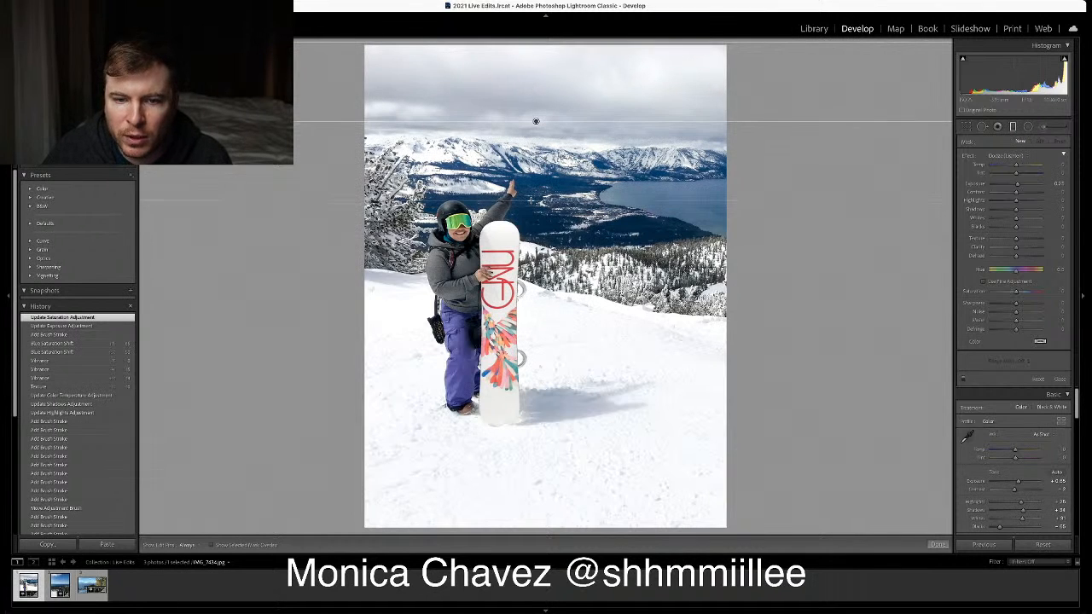
{"action": "left_click_drag", "start_coordinate": [531, 199], "coordinate": [530, 201]}
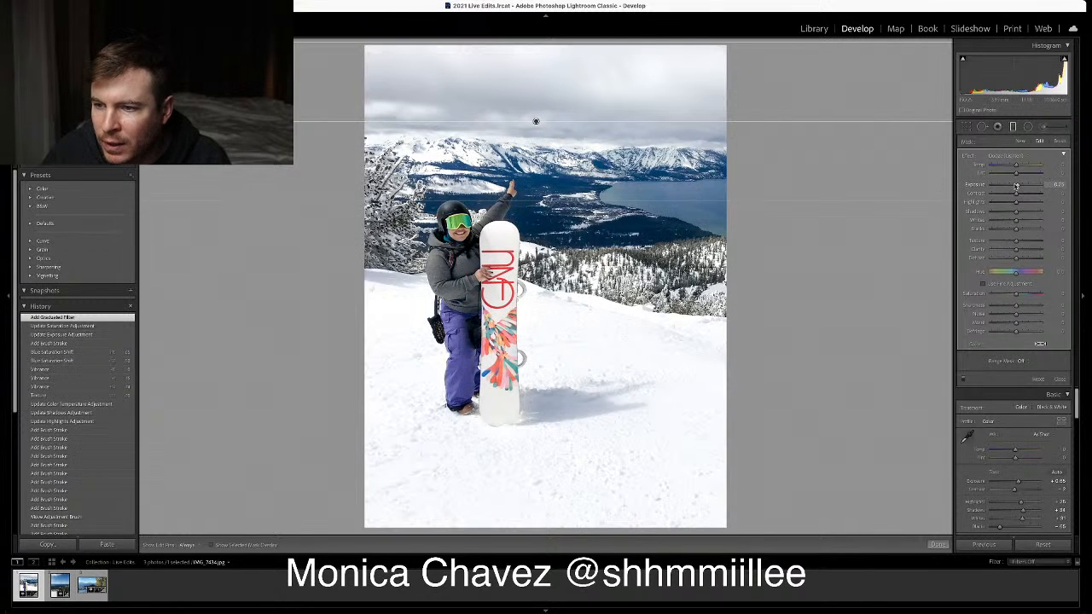
Darken the sky filter to about -1.00 Exposure, raise its Contrast strongly, reduce Texture and Clarity, and add slight Dehaze
{"action": "left_click_drag", "start_coordinate": [1027, 188], "coordinate": [1007, 190]}
{"action": "left_click_drag", "start_coordinate": [1008, 186], "coordinate": [976, 197]}
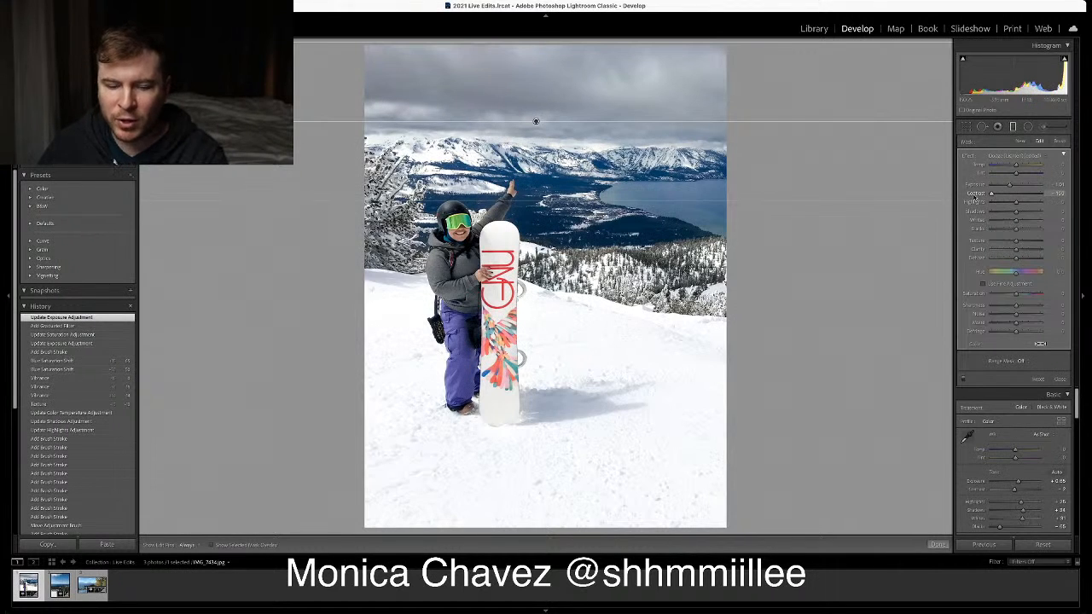
{"action": "left_click_drag", "start_coordinate": [975, 199], "coordinate": [1041, 197]}
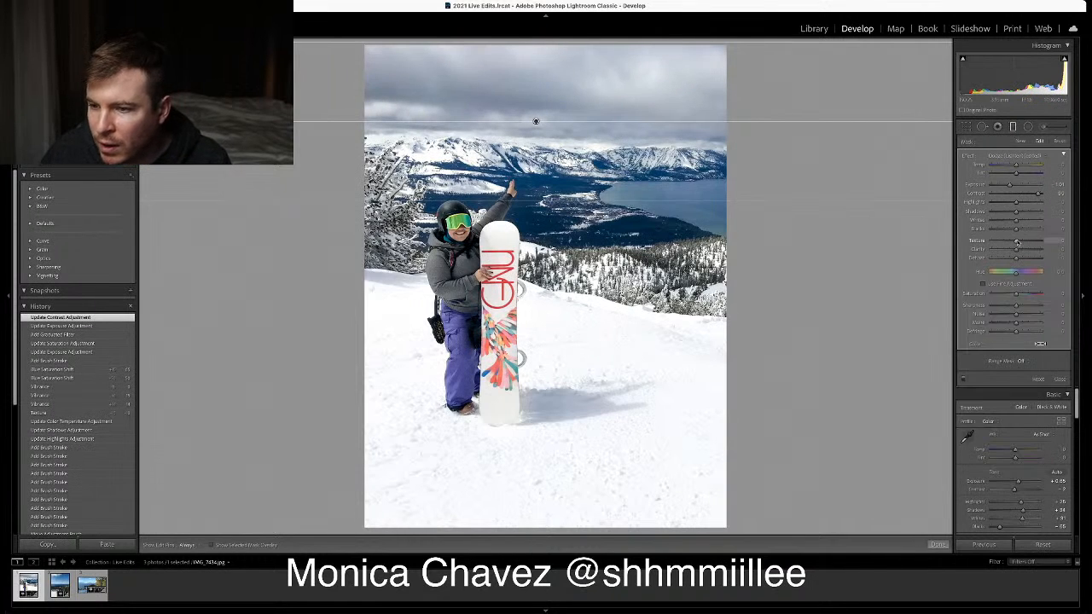
{"action": "mouse_move", "coordinate": [1000, 246]}
{"action": "left_mouse_down"}
{"action": "mouse_move", "coordinate": [1033, 247]}
{"action": "mouse_move", "coordinate": [994, 247]}
{"action": "mouse_move", "coordinate": [1038, 258]}
{"action": "mouse_move", "coordinate": [1012, 259]}
{"action": "left_mouse_up"}
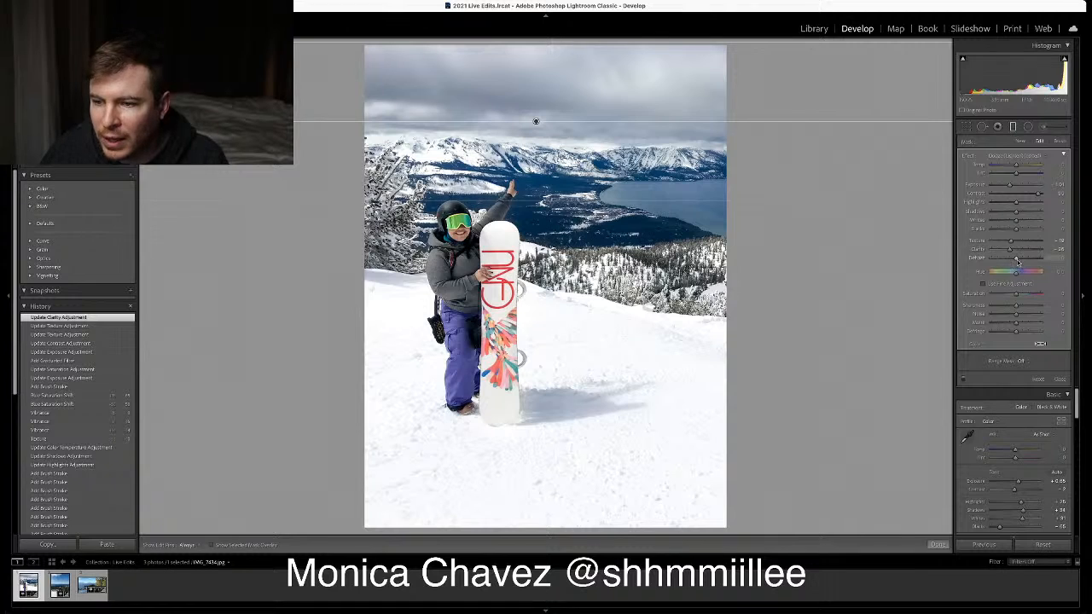
{"action": "mouse_move", "coordinate": [1015, 260]}
{"action": "left_mouse_down"}
{"action": "mouse_move", "coordinate": [1035, 261]}
{"action": "mouse_move", "coordinate": [1018, 266]}
{"action": "left_mouse_up"}
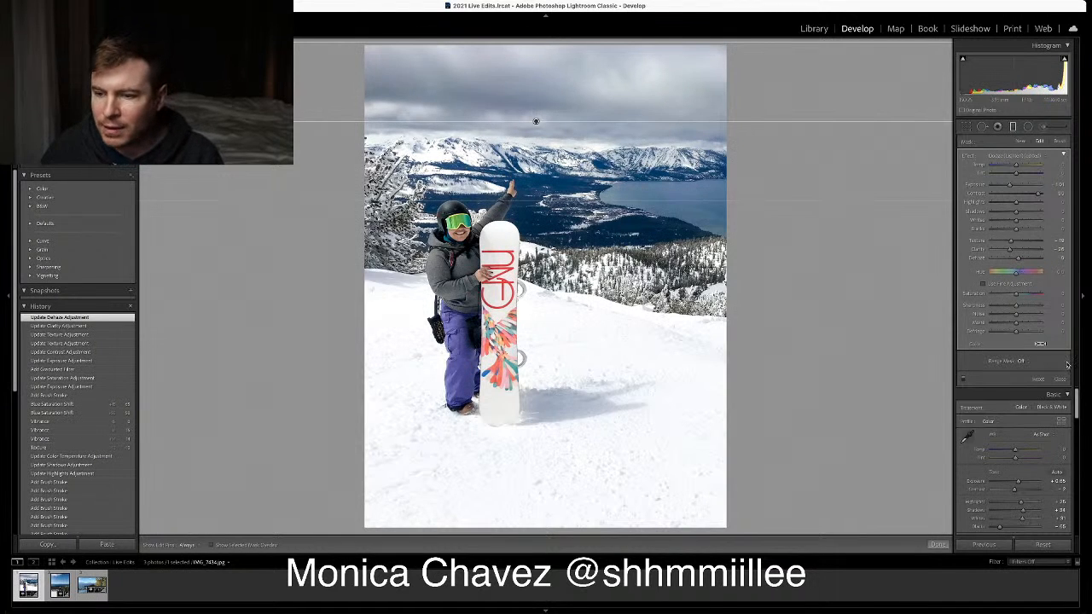
Compare the sky with the Graduated Filter switched off and on, leave it enabled, and close the filter
{"action": "left_click", "coordinate": [964, 381]}
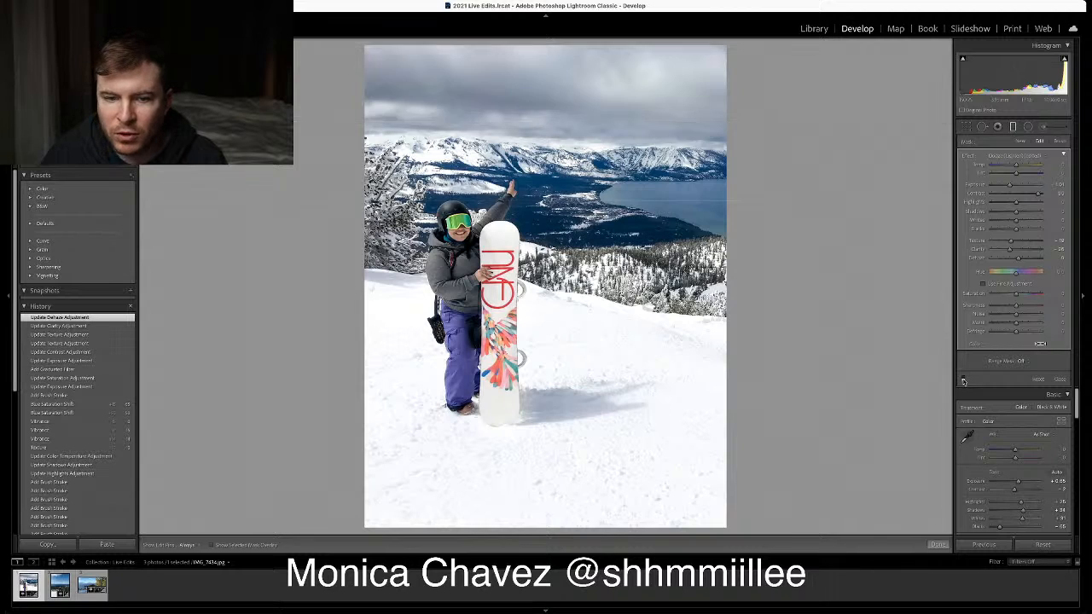
{"action": "left_click", "coordinate": [964, 381]}
{"action": "left_click", "coordinate": [965, 381]}
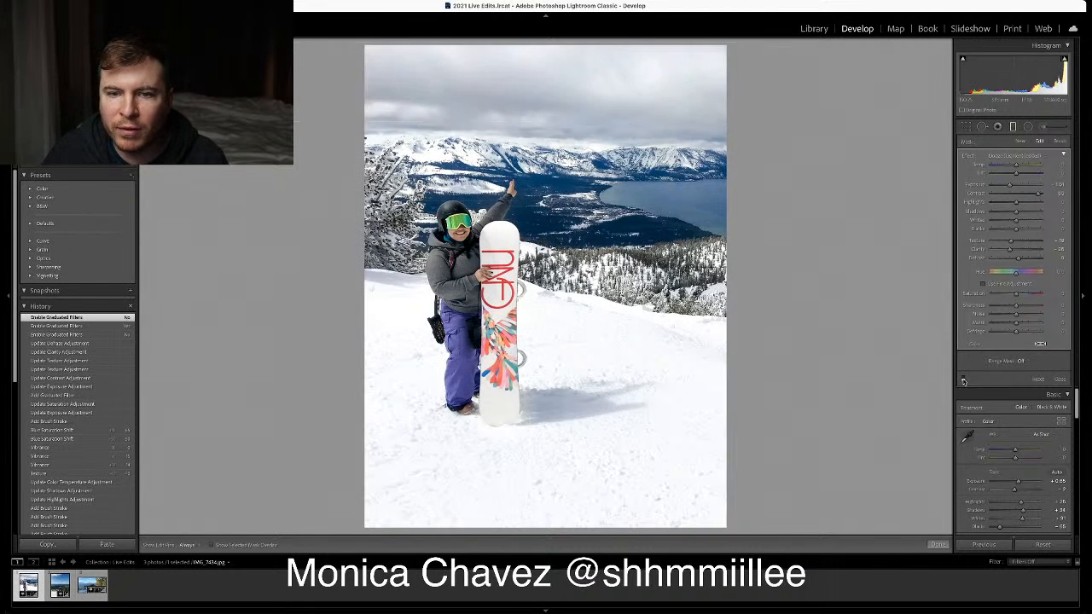
{"action": "left_click", "coordinate": [964, 380]}
{"action": "left_click", "coordinate": [964, 381]}
{"action": "left_click", "coordinate": [964, 380]}
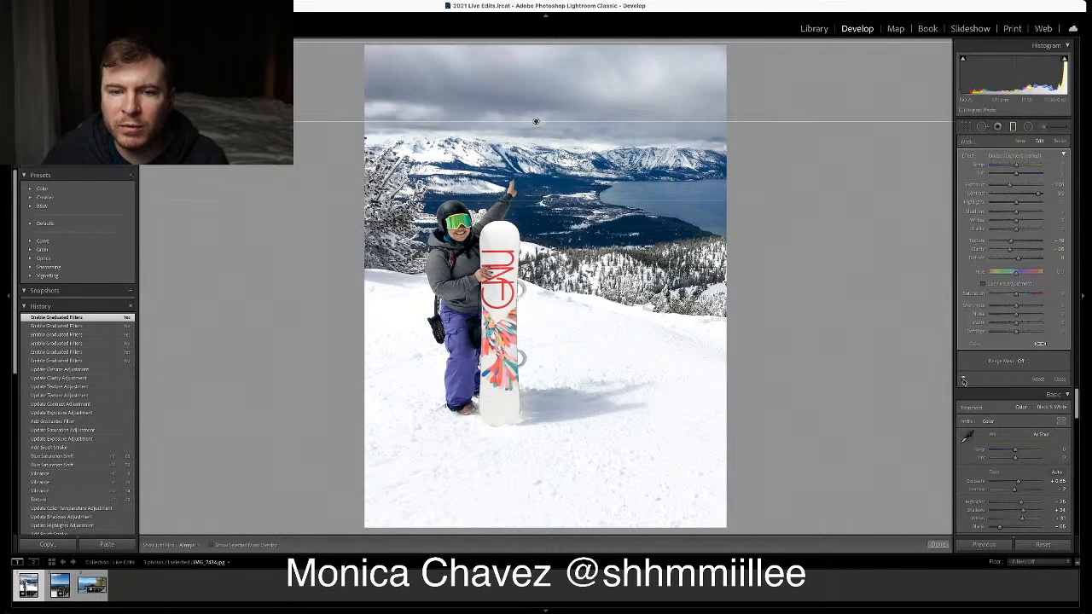
{"action": "left_click", "coordinate": [1059, 378]}
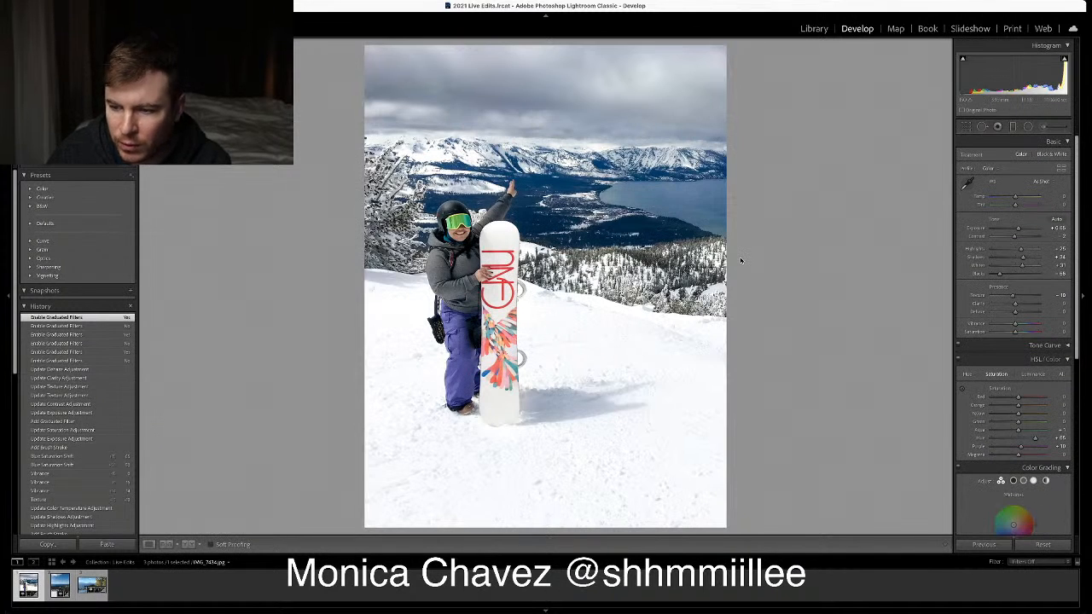
Compare the edited snowboarder photo with its original version by switching repeatedly between before and after
{"action": "key", "text": "backslash"}
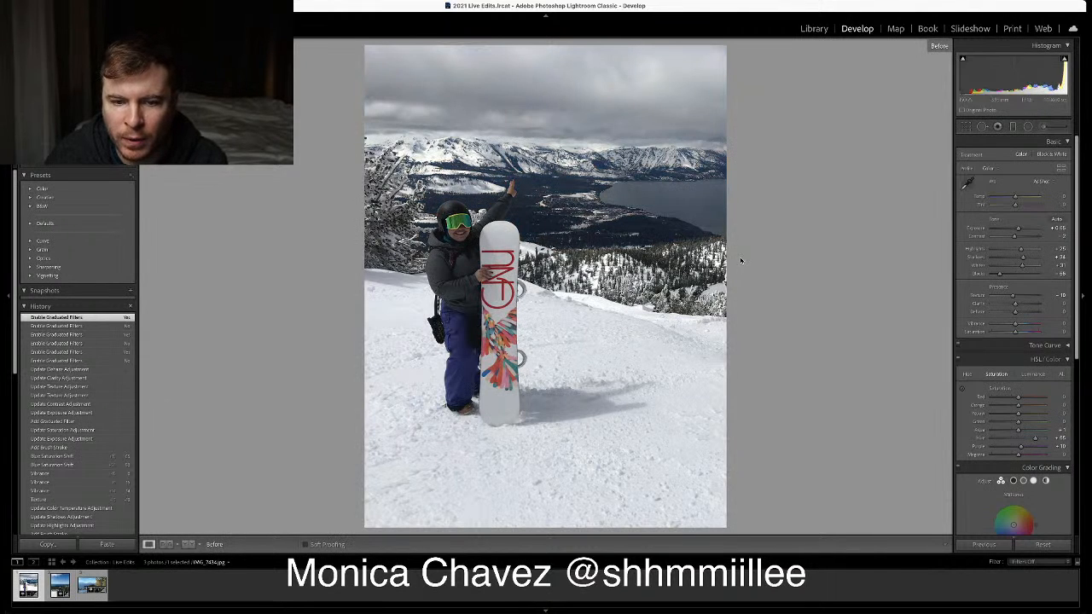
{"action": "key", "text": "backslash"}
{"action": "key", "text": "backslash"}
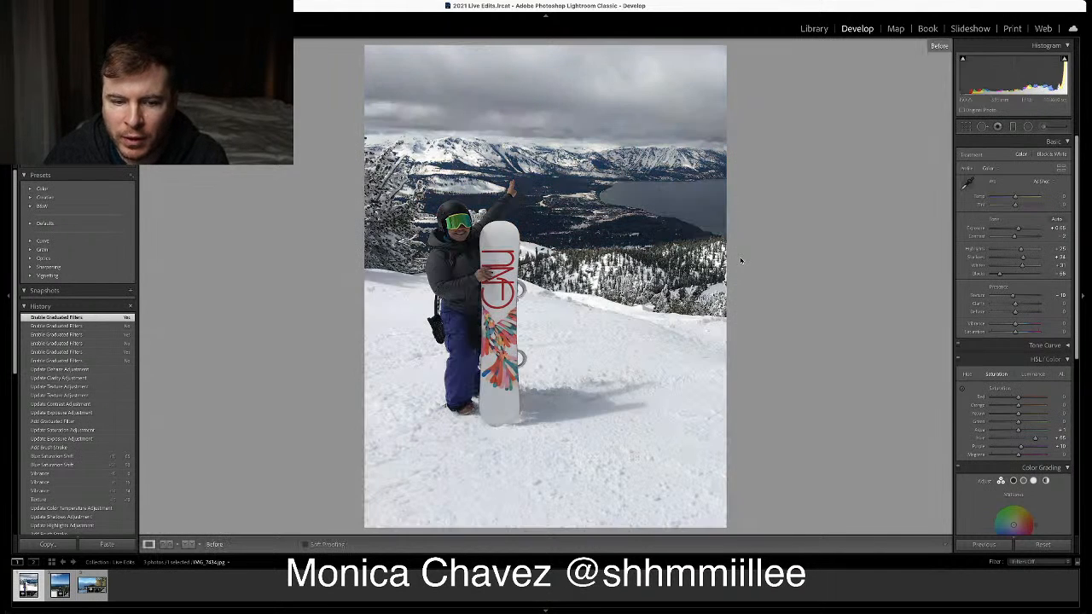
{"action": "key", "text": "backslash"}
{"action": "key", "text": "backslash"}
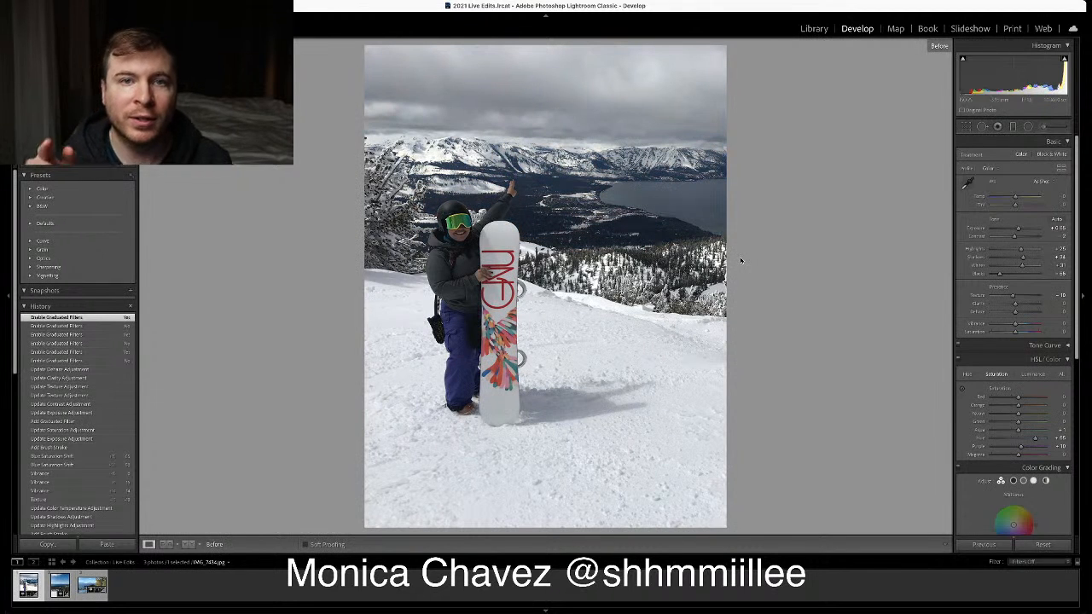
{"action": "key", "text": "backslash"}
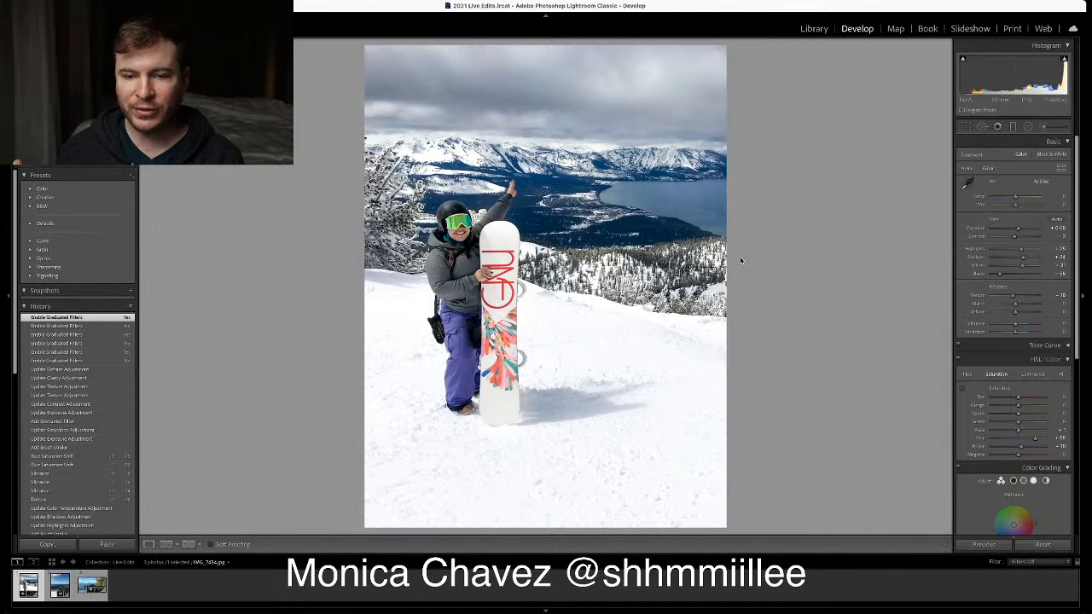
{"action": "key", "text": "backslash"}
{"action": "key", "text": "backslash"}
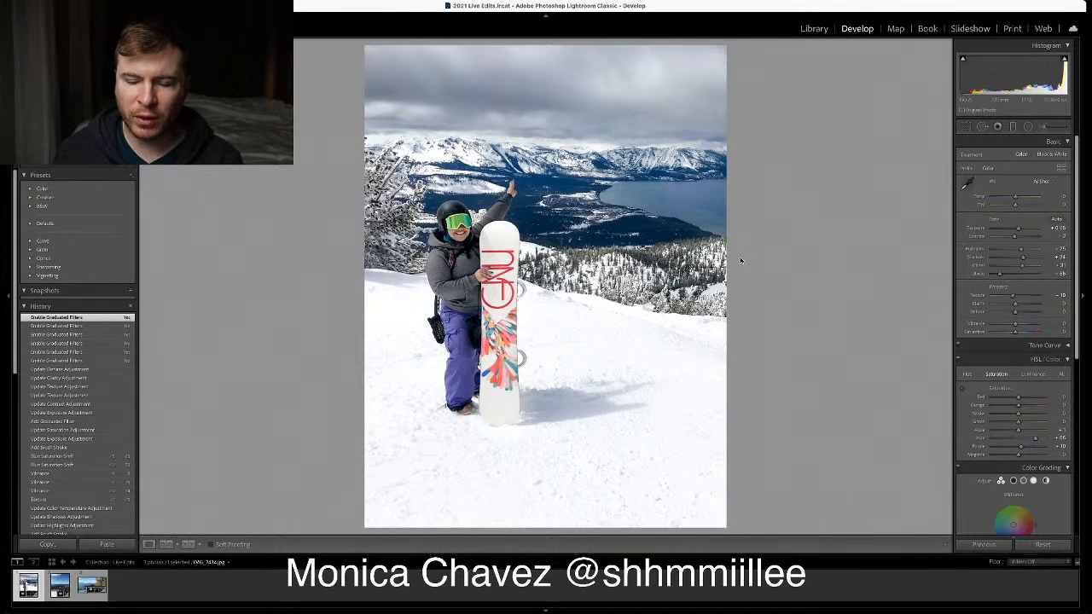
{"action": "key", "text": "backslash"}
{"action": "key", "text": "backslash"}
{"action": "key", "text": "backslash"}
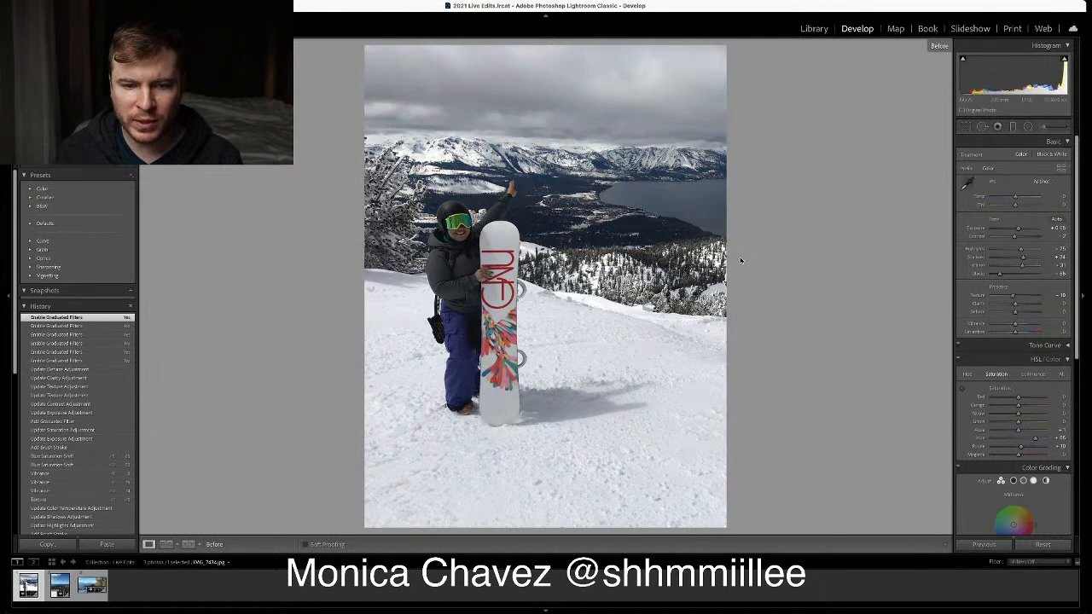
{"action": "key", "text": "backslash"}
{"action": "key", "text": "backslash"}
{"action": "key", "text": "backslash"}
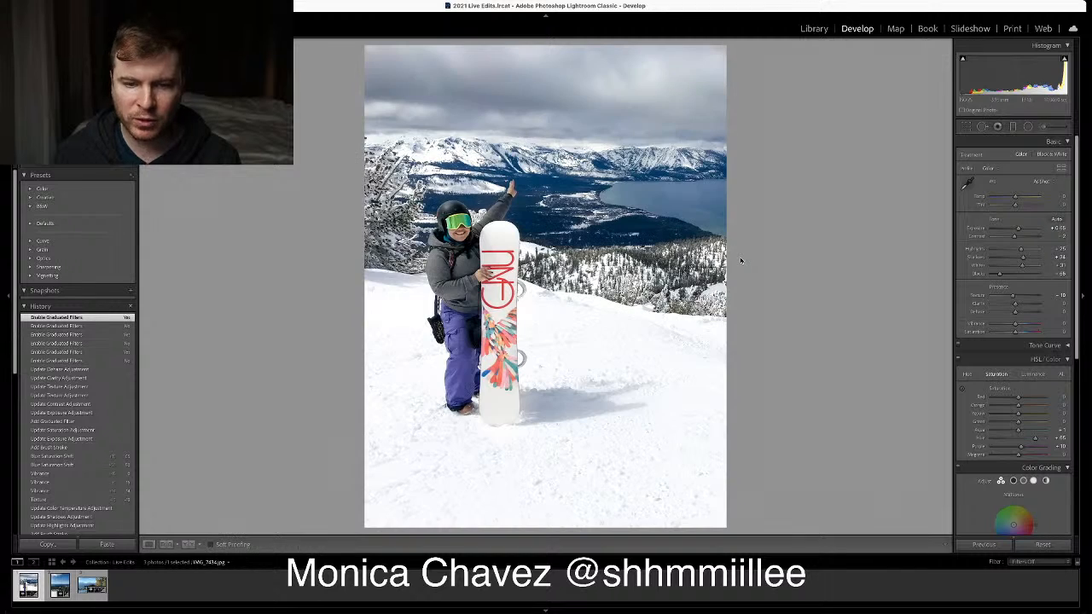
{"action": "key", "text": "backslash"}
{"action": "key", "text": "backslash"}
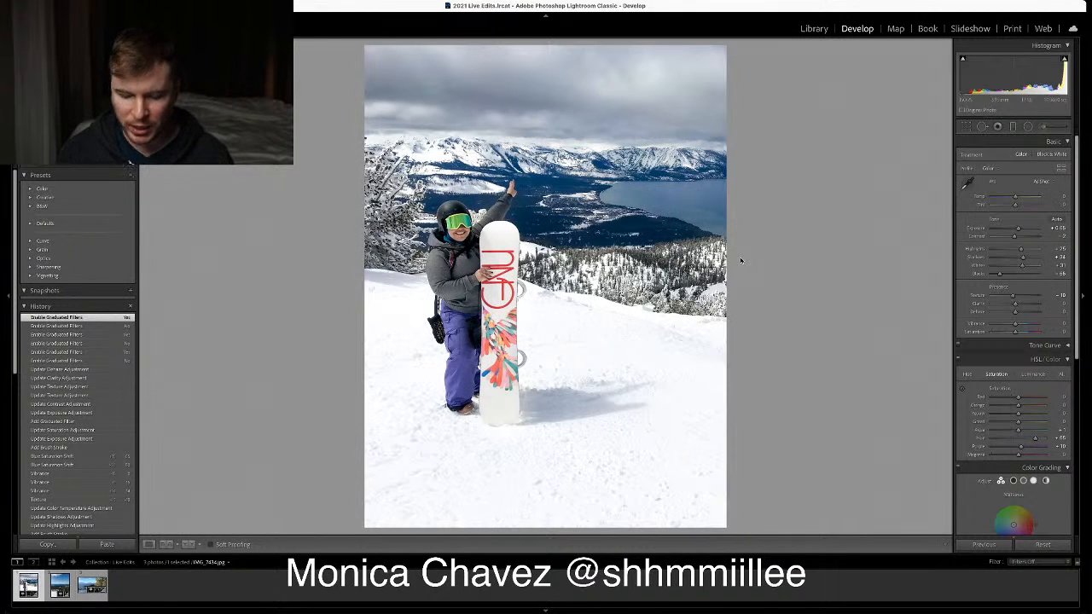
Switch to the next photo, showing the snowboarder with the dog, and inspect the subjects up close
{"action": "key", "text": "Right"}
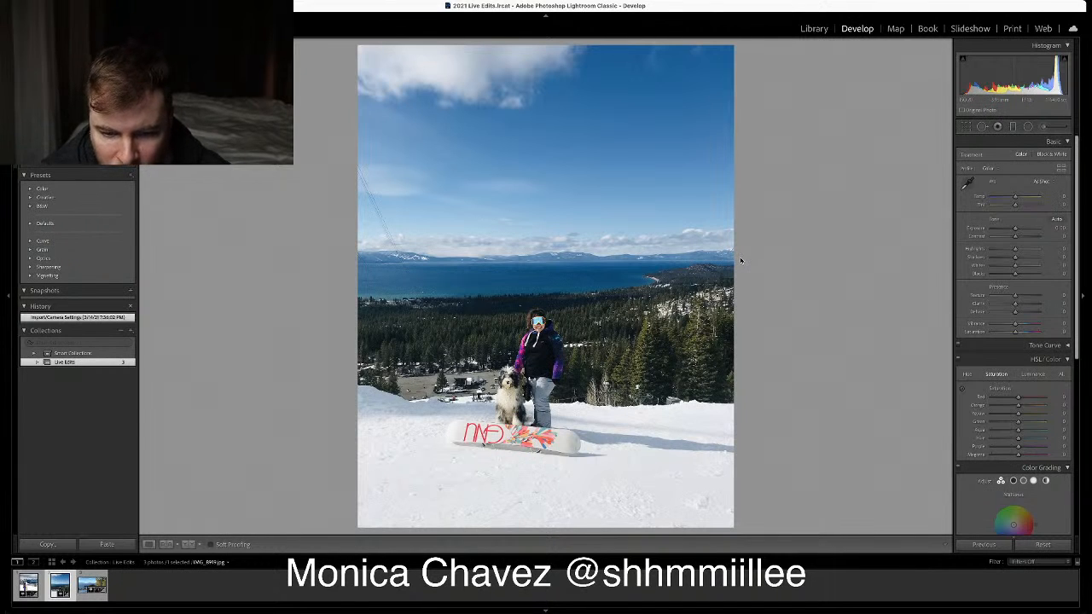
{"action": "left_click", "coordinate": [502, 387]}
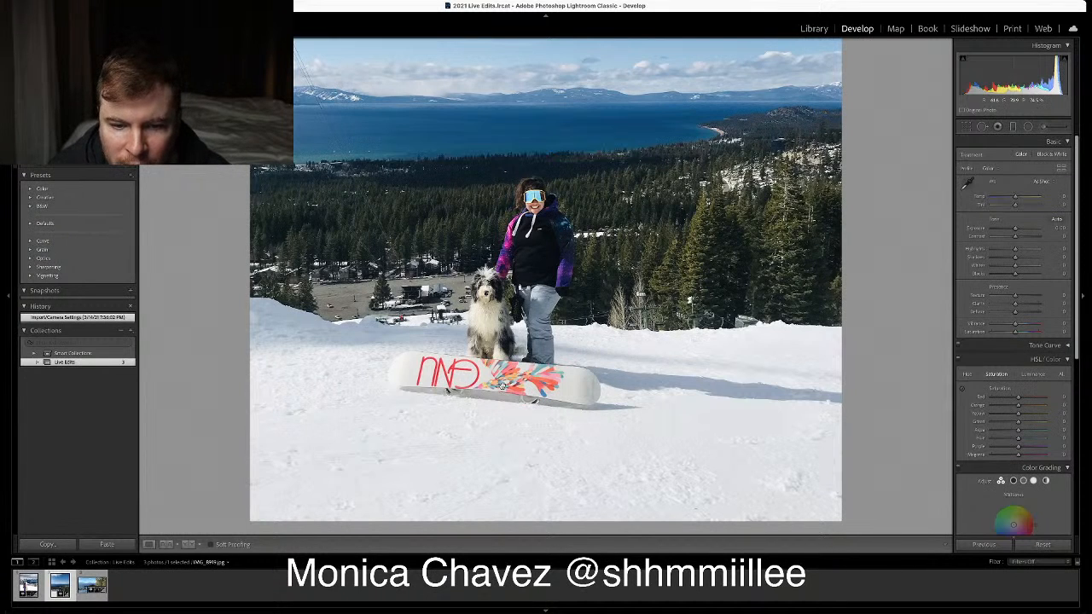
{"action": "left_click", "coordinate": [501, 386]}
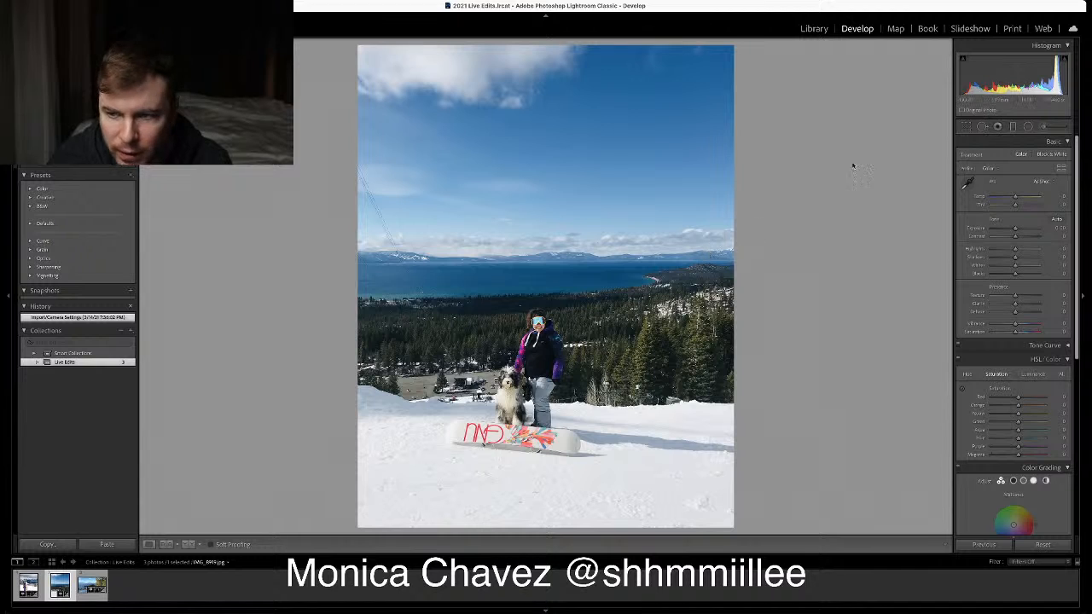
Crop the photo tighter, trimming mainly the sky and the right-hand side, and straighten it with the automatic angle correction
{"action": "left_click", "coordinate": [967, 127]}
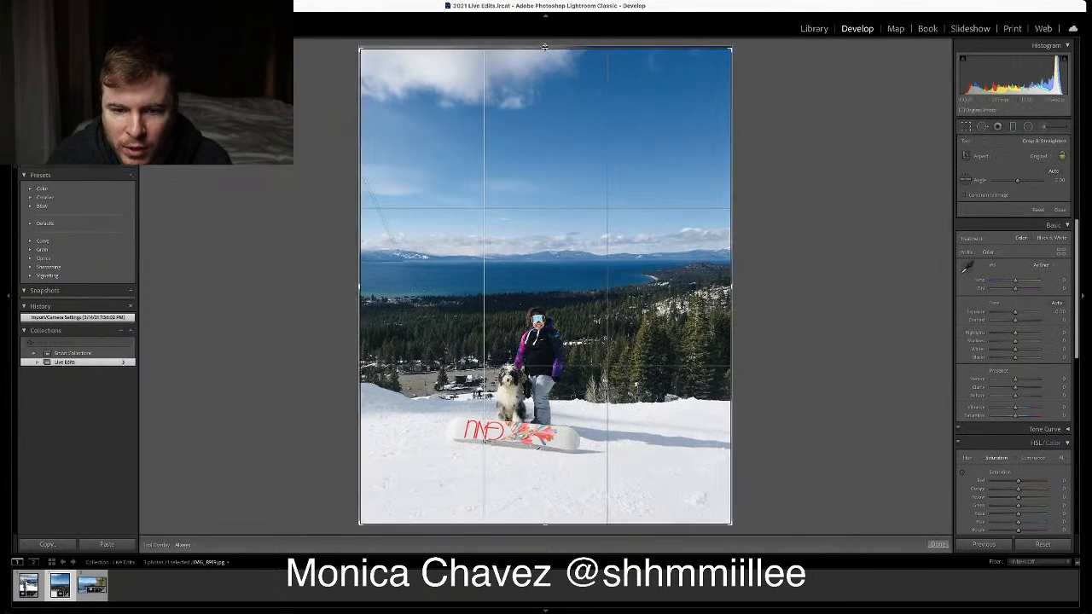
{"action": "left_click_drag", "start_coordinate": [545, 49], "coordinate": [555, 120]}
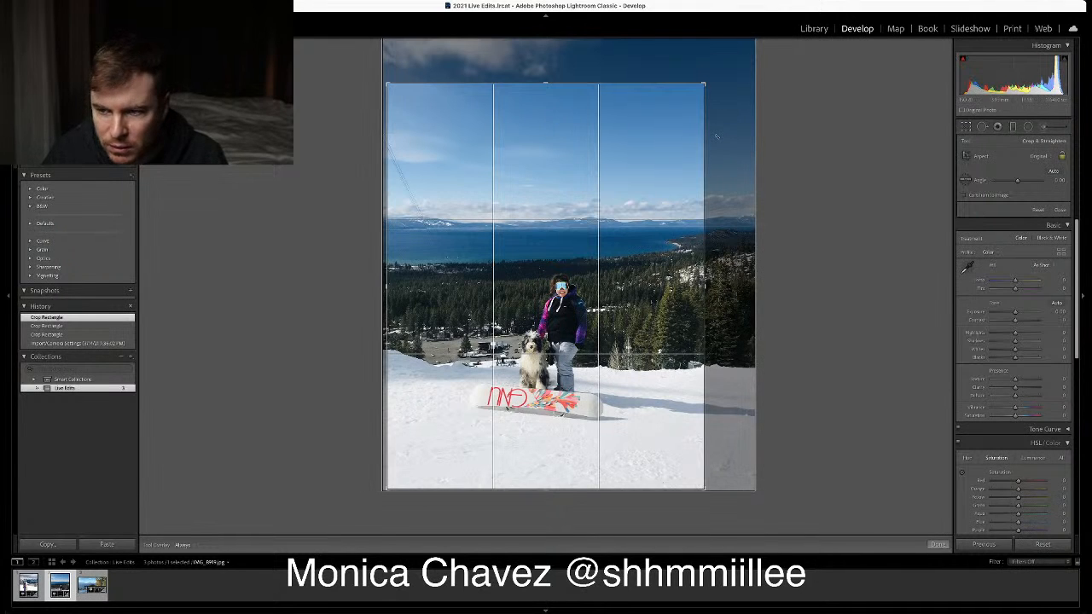
{"action": "mouse_move", "coordinate": [717, 136]}
{"action": "left_mouse_down"}
{"action": "mouse_move", "coordinate": [719, 152]}
{"action": "mouse_move", "coordinate": [721, 133]}
{"action": "left_mouse_up"}
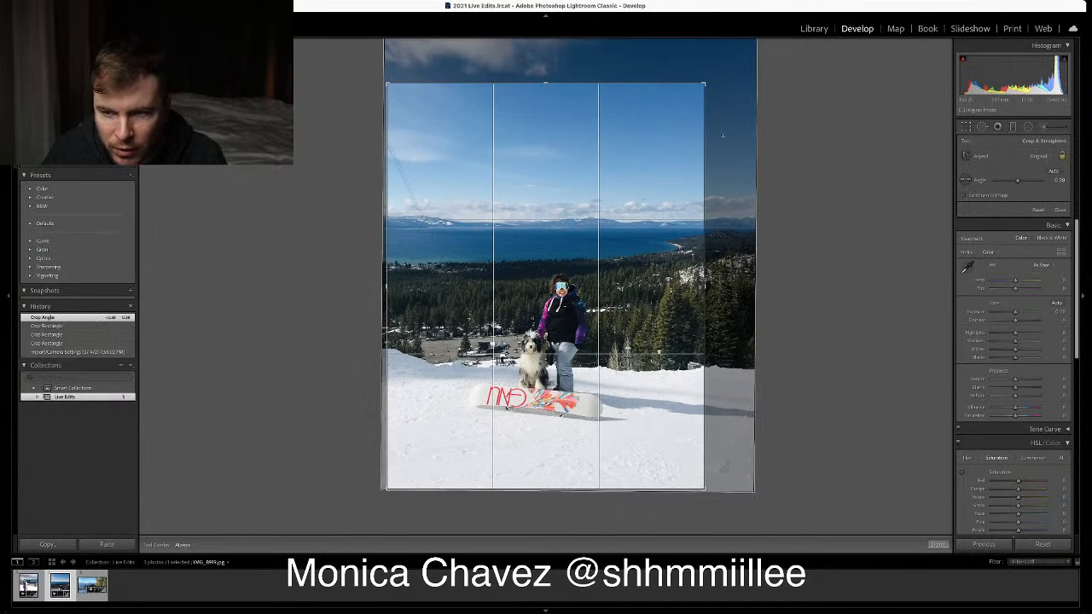
{"action": "left_click", "coordinate": [1054, 171]}
{"action": "left_click", "coordinate": [1060, 211]}
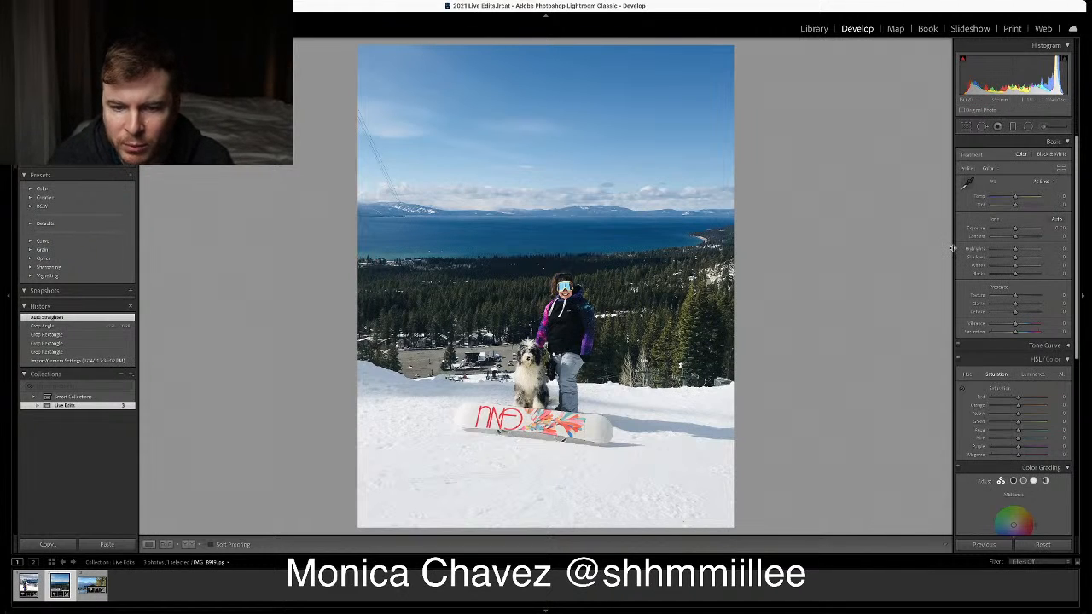
Try the automatic tone settings on the dog photo and undo them
{"action": "left_click", "coordinate": [1058, 221]}
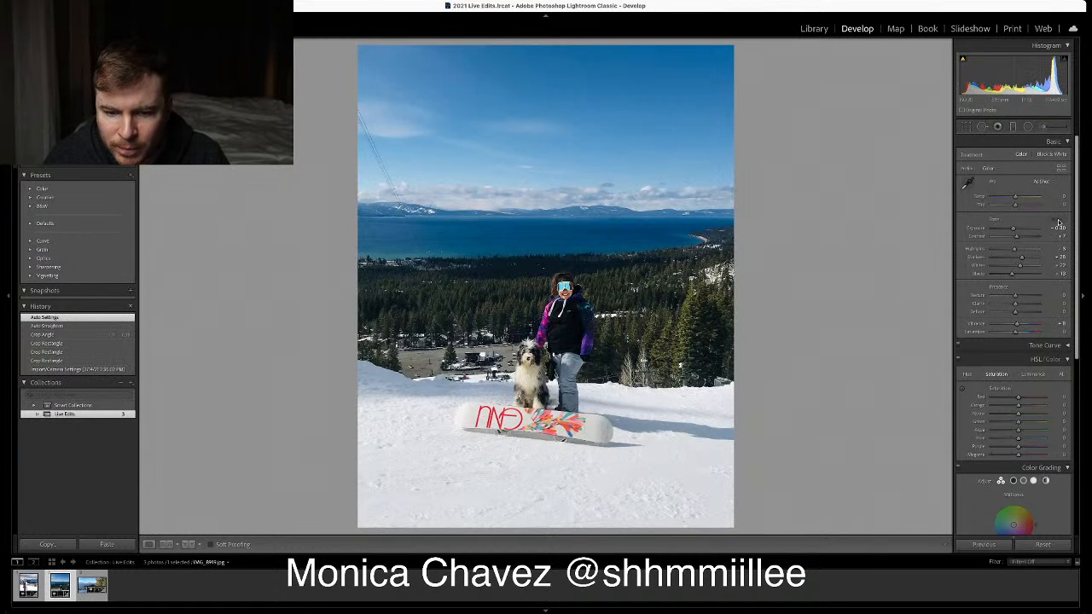
{"action": "key", "text": "super+z"}
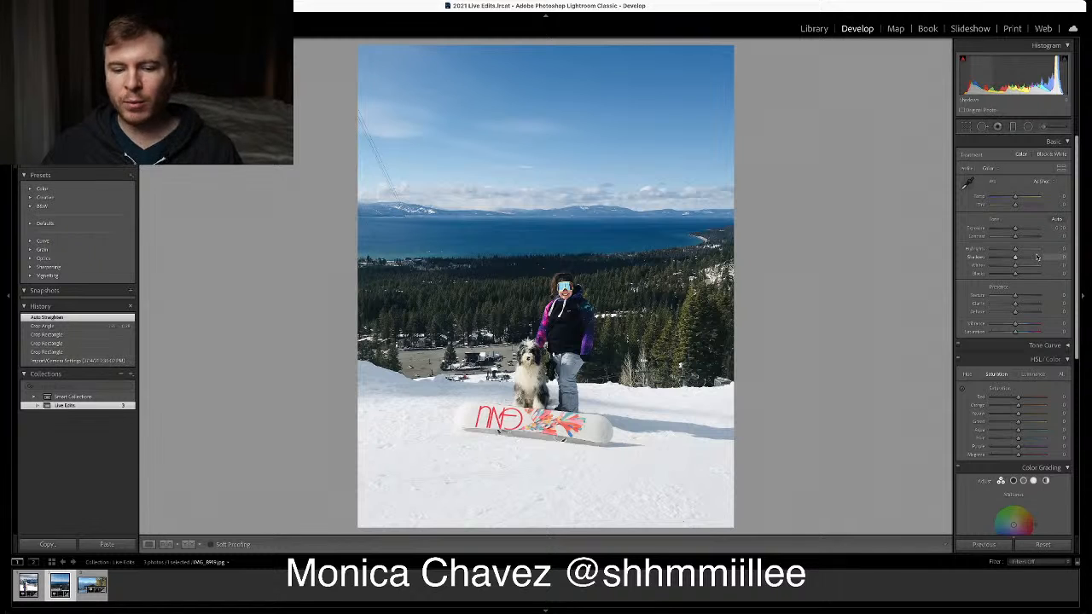
{"action": "left_click", "coordinate": [1058, 222]}
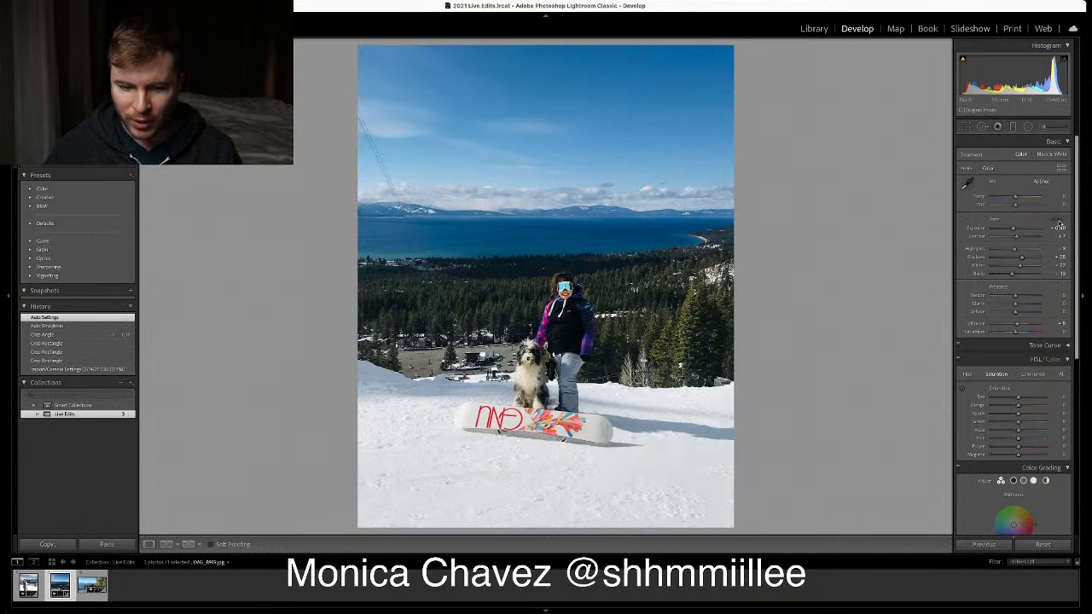
{"action": "key", "text": "ctrl+z"}
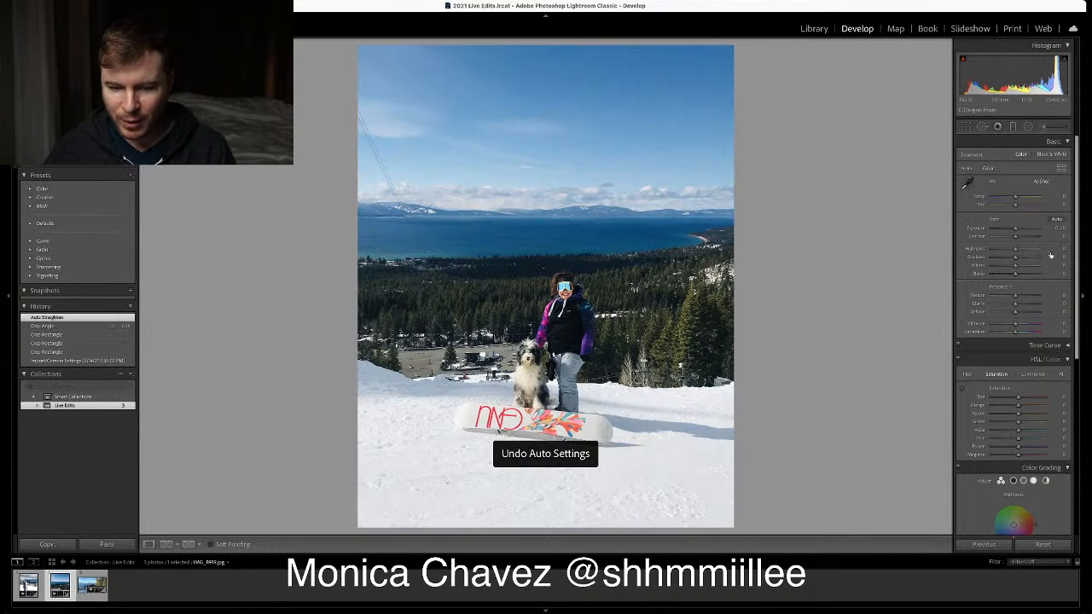
Raise Exposure to about +0.40, lower Contrast to about -46, and try a Highlights change before resetting it to 0
{"action": "left_click_drag", "start_coordinate": [1014, 232], "coordinate": [1015, 258]}
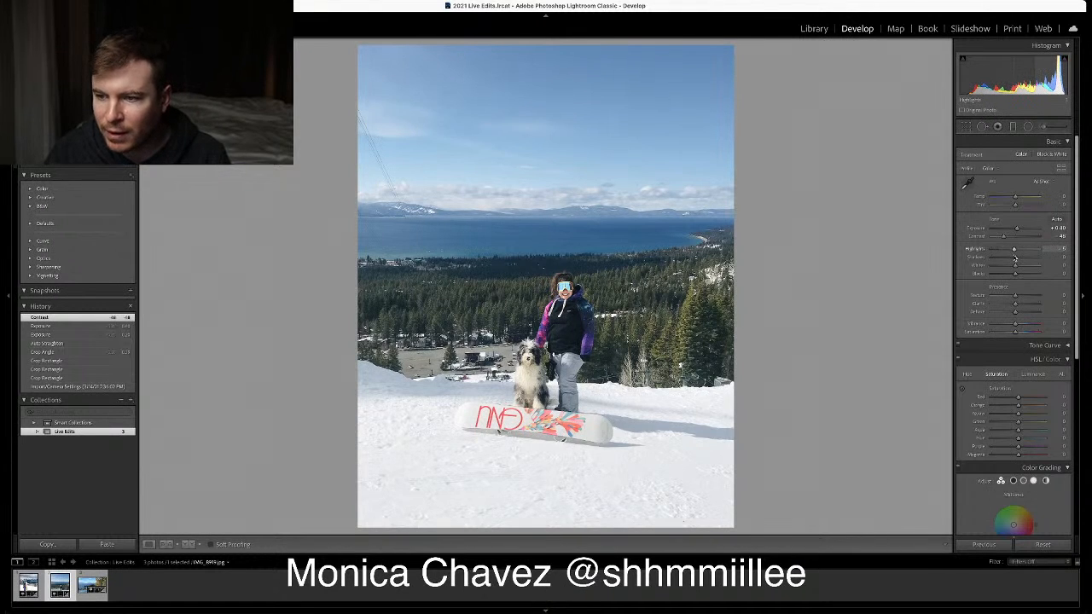
{"action": "left_click_drag", "start_coordinate": [1015, 258], "coordinate": [1015, 256]}
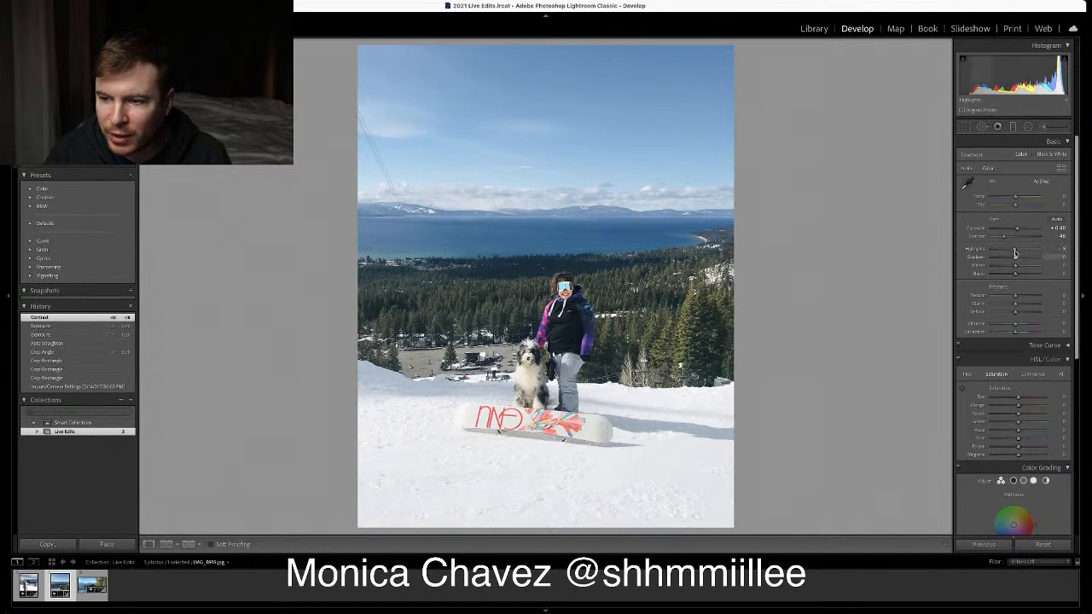
{"action": "double_click", "coordinate": [1016, 251]}
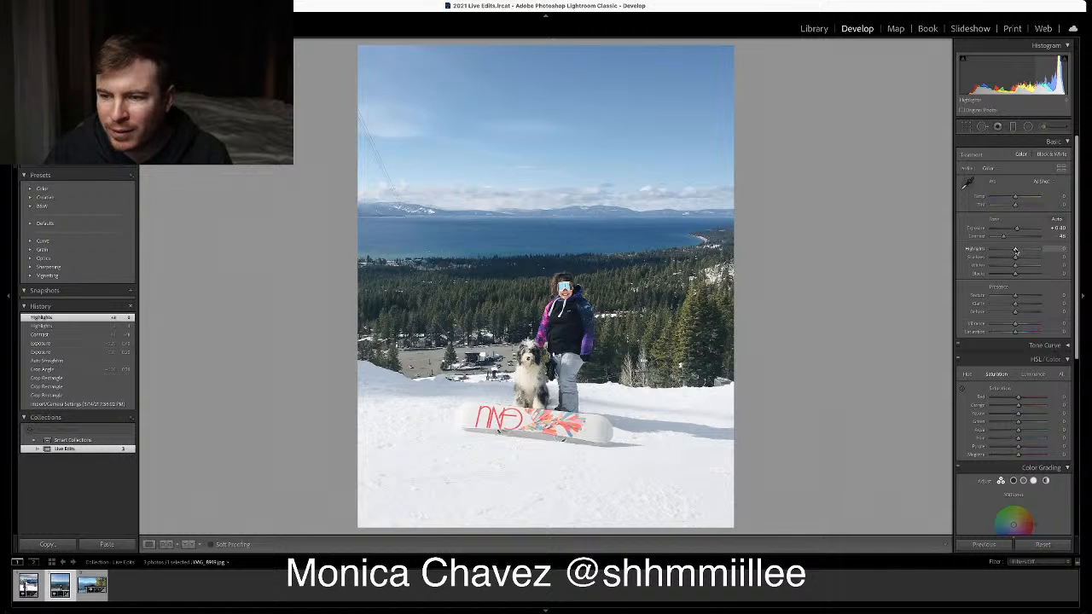
Set Shadows to about +15, Whites to about +30 and Blacks to about -31, and ease Contrast to about -37
{"action": "mouse_move", "coordinate": [1016, 257]}
{"action": "left_mouse_down"}
{"action": "mouse_move", "coordinate": [1026, 262]}
{"action": "mouse_move", "coordinate": [1004, 265]}
{"action": "mouse_move", "coordinate": [1032, 264]}
{"action": "mouse_move", "coordinate": [1002, 269]}
{"action": "mouse_move", "coordinate": [1028, 264]}
{"action": "left_mouse_up"}
{"action": "mouse_move", "coordinate": [1013, 266]}
{"action": "left_mouse_down"}
{"action": "mouse_move", "coordinate": [1026, 269]}
{"action": "mouse_move", "coordinate": [1008, 274]}
{"action": "left_mouse_up"}
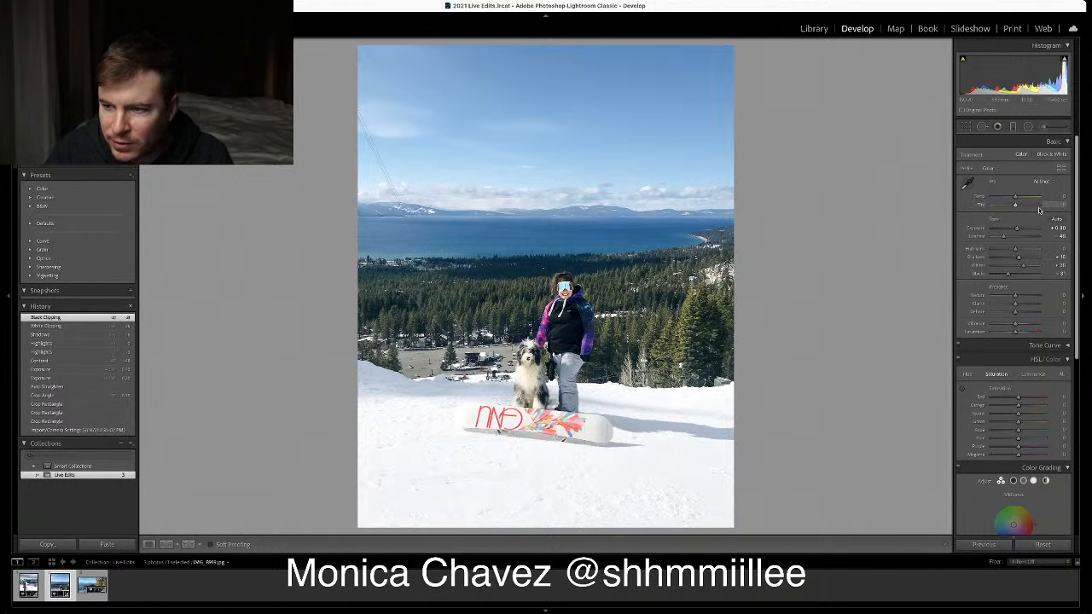
{"action": "mouse_move", "coordinate": [1003, 238]}
{"action": "left_mouse_down"}
{"action": "mouse_move", "coordinate": [1018, 238]}
{"action": "mouse_move", "coordinate": [1006, 242]}
{"action": "left_mouse_up"}
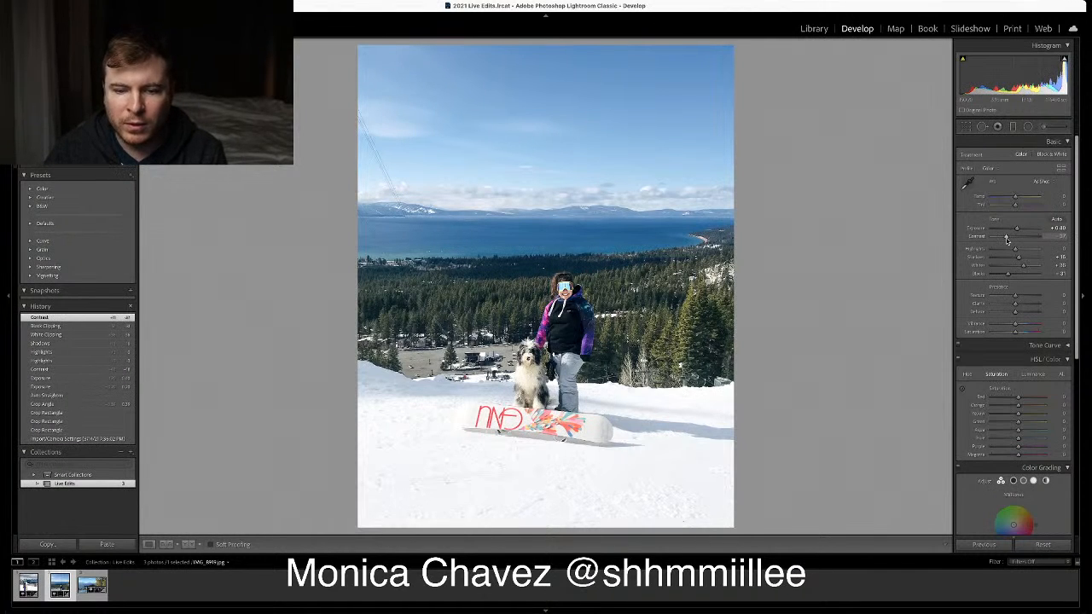
Compare the dog photo before and after the tone adjustments
{"action": "key", "text": "backslash"}
{"action": "key", "text": "backslash"}
{"action": "key", "text": "backslash"}
{"action": "key", "text": "backslash"}
{"action": "key", "text": "backslash"}
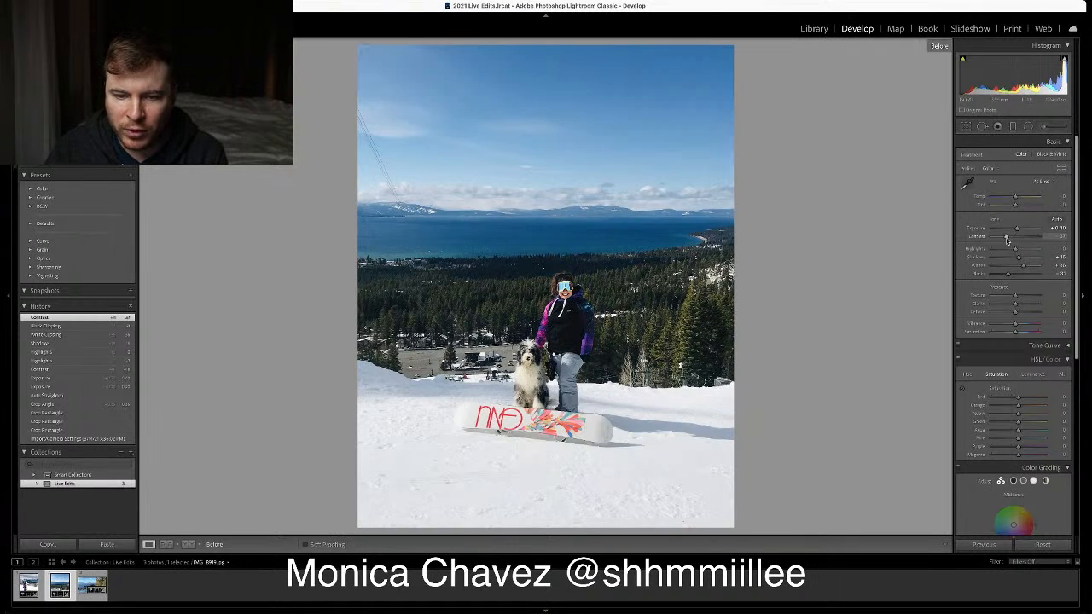
{"action": "key", "text": "backslash"}
{"action": "key", "text": "backslash"}
{"action": "key", "text": "backslash"}
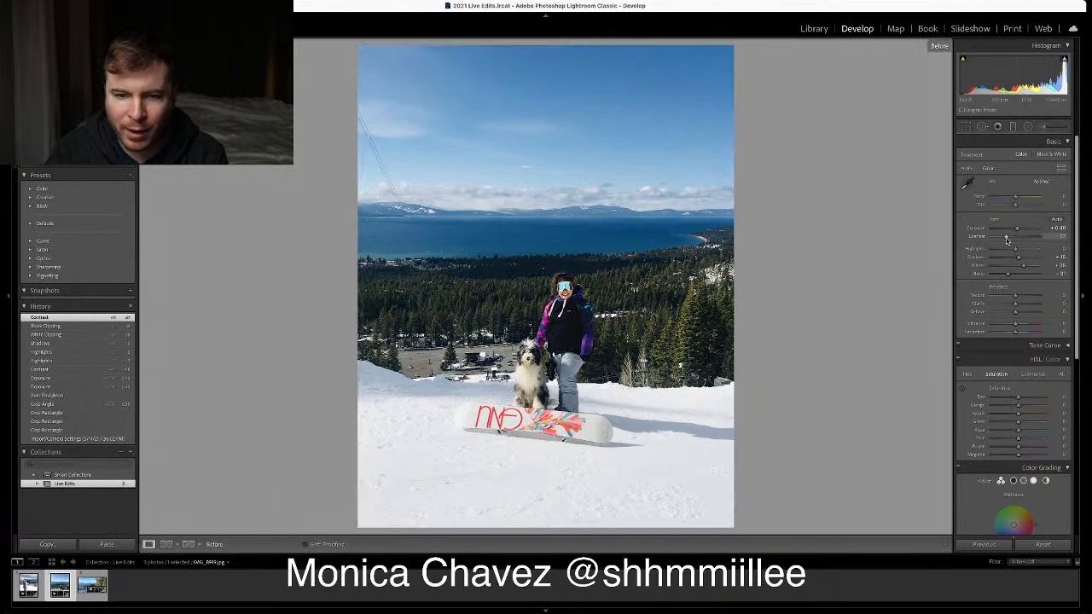
{"action": "key", "text": "backslash"}
{"action": "key", "text": "backslash"}
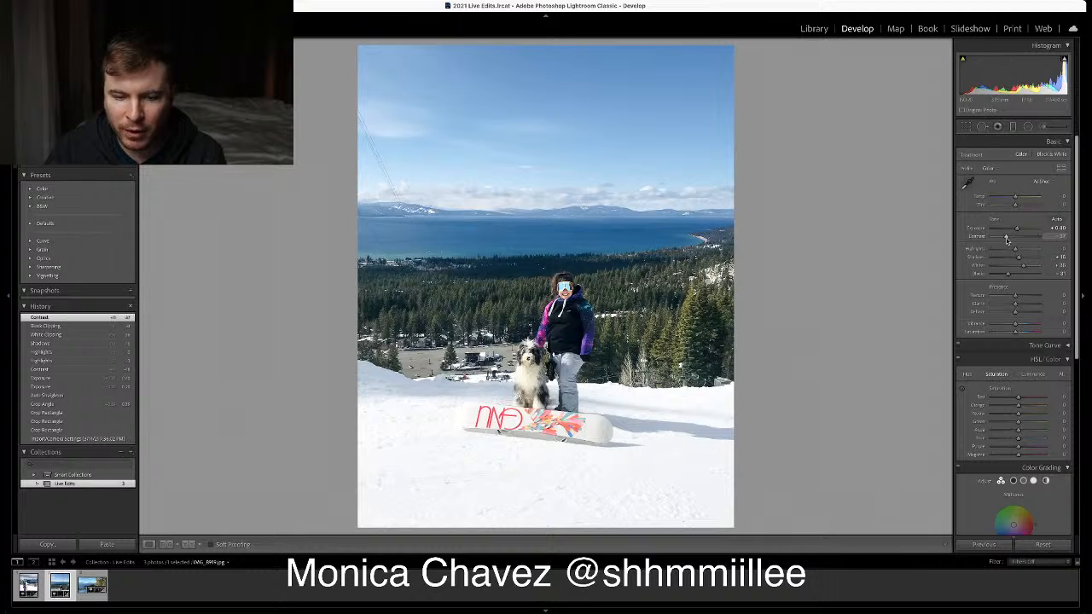
{"action": "key", "text": "backslash"}
{"action": "key", "text": "backslash"}
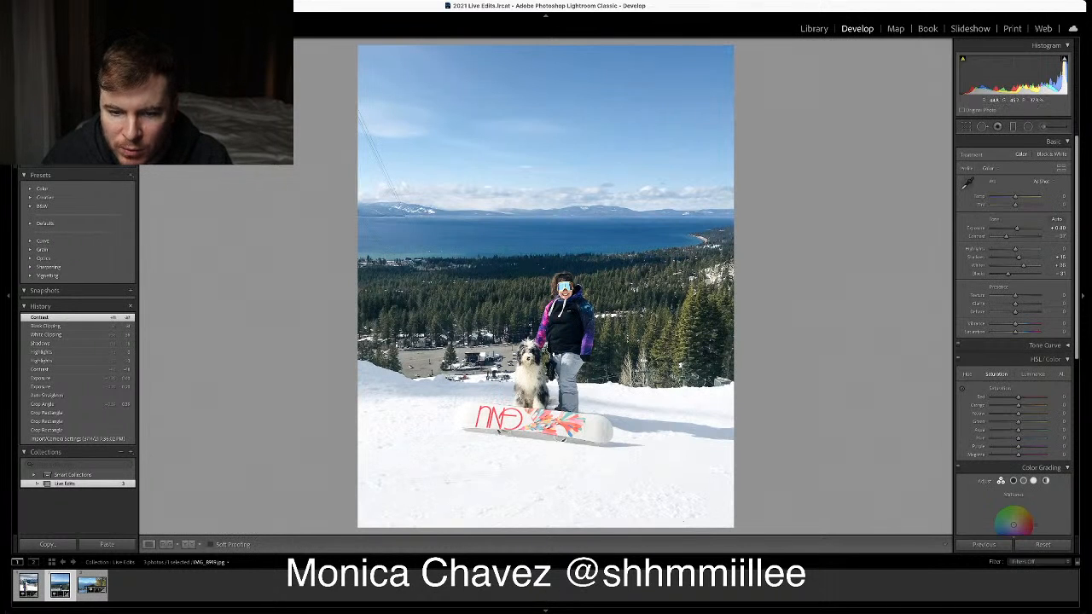
Brush a local adjustment over the dog's face and coat and try a stronger Exposure before resetting it
{"action": "left_click", "coordinate": [529, 362]}
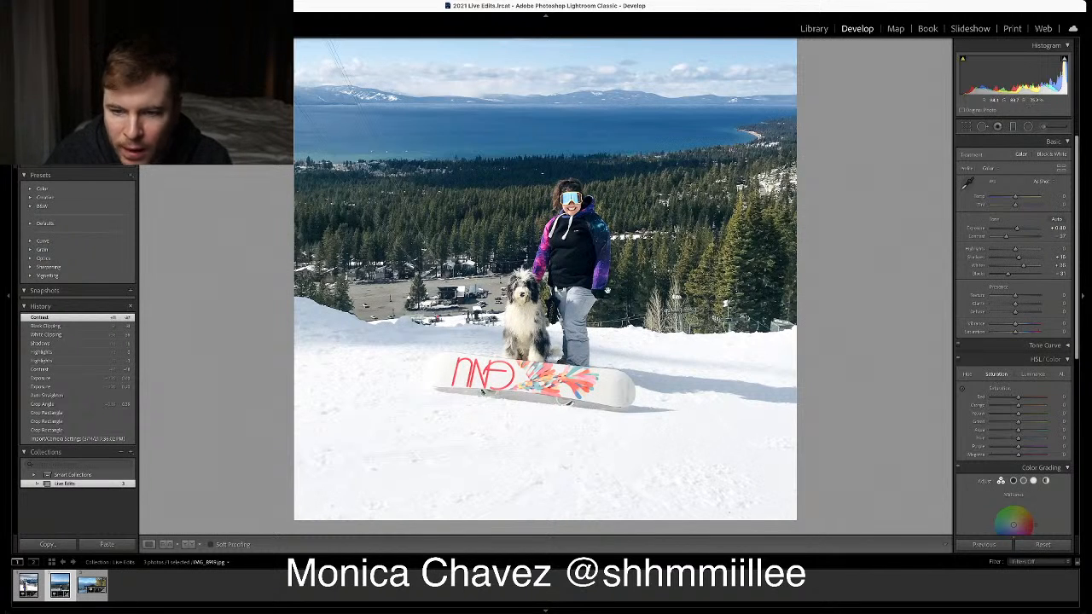
{"action": "left_click", "coordinate": [1044, 128]}
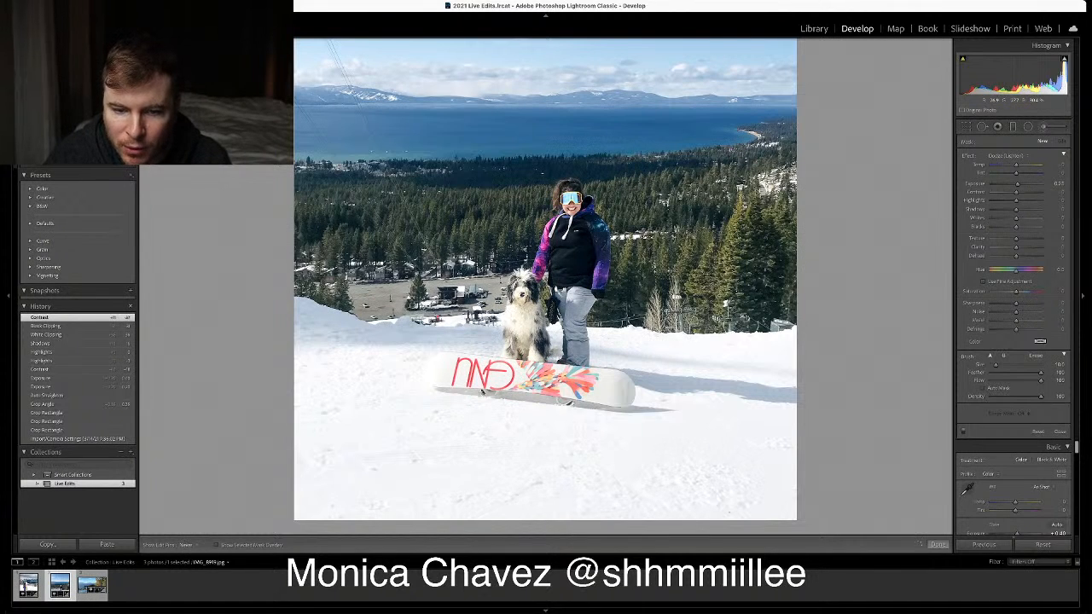
{"action": "left_click", "coordinate": [525, 285]}
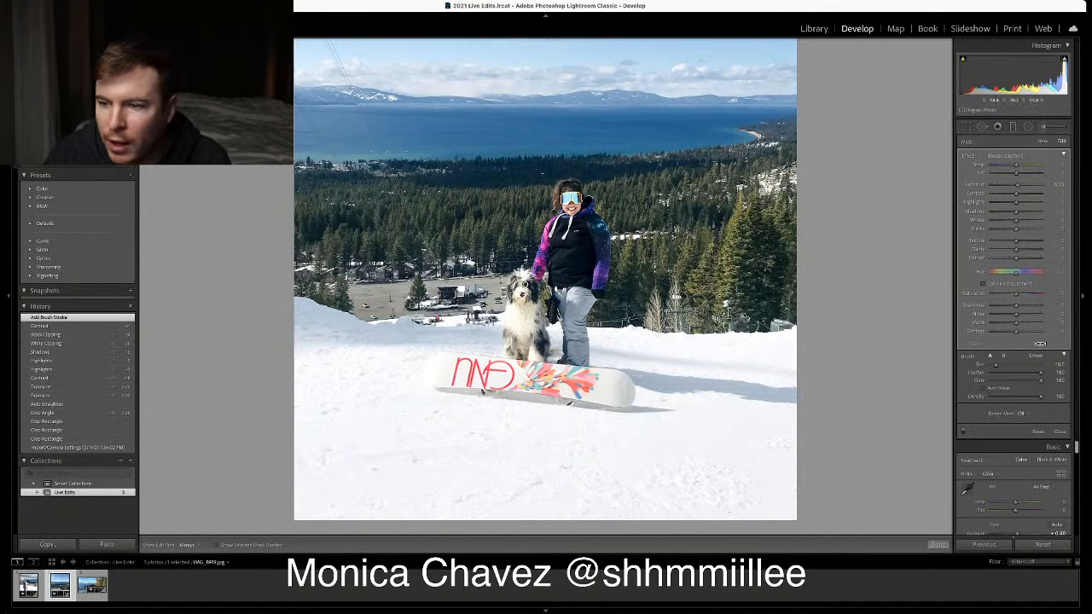
{"action": "left_click_drag", "start_coordinate": [1018, 186], "coordinate": [1029, 186]}
{"action": "double_click", "coordinate": [1029, 186]}
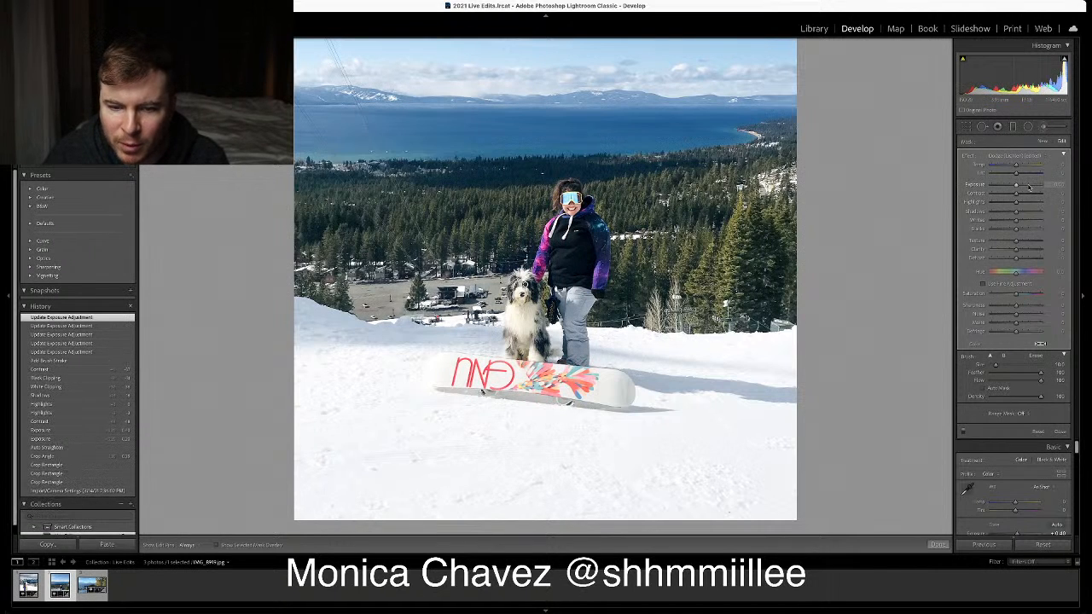
Raise the dog brush's Texture to about 25 and Clarity to about 27, and finish the brush adjustment
{"action": "left_click", "coordinate": [1022, 244]}
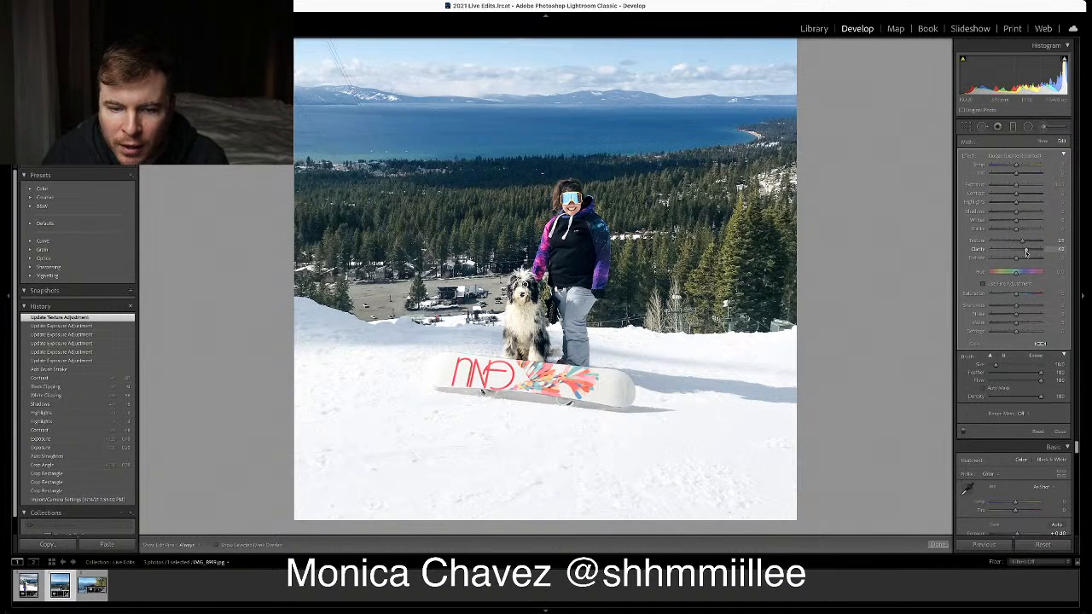
{"action": "left_click_drag", "start_coordinate": [1027, 253], "coordinate": [1023, 254]}
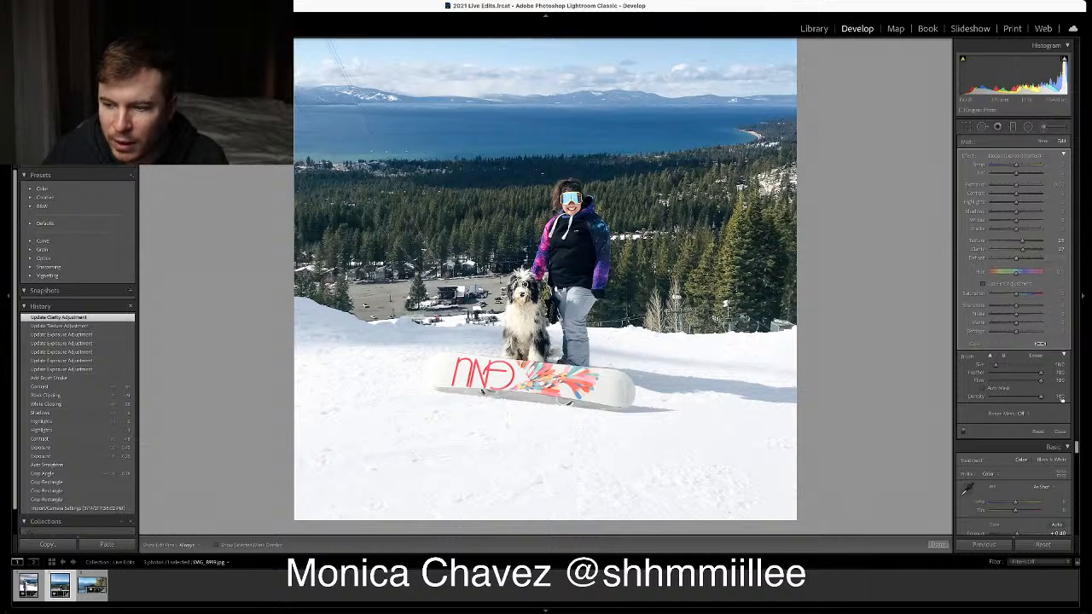
{"action": "left_click", "coordinate": [1060, 432]}
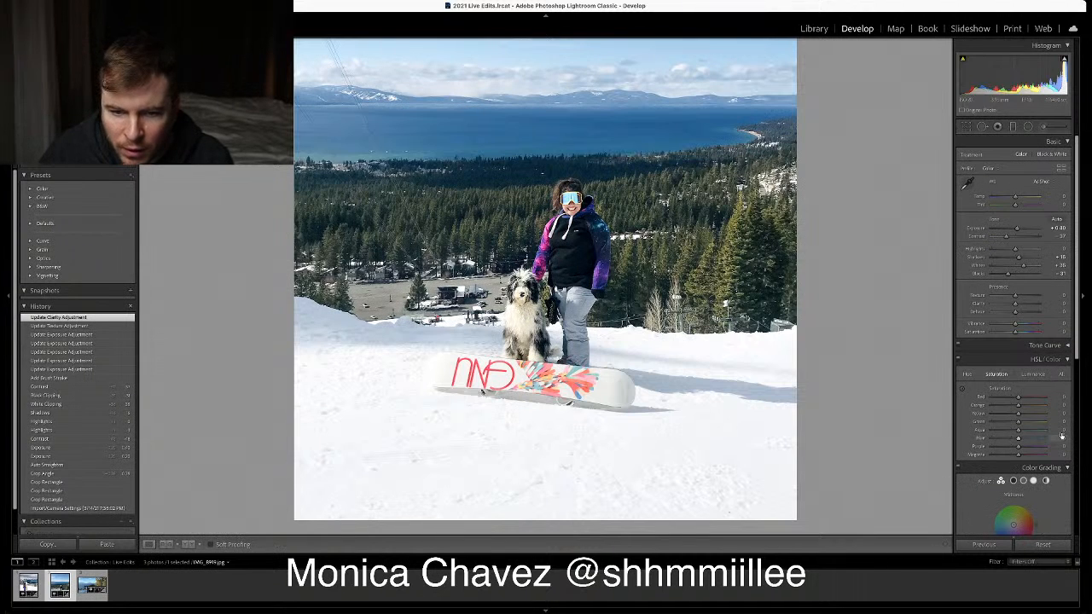
Set the whole photo's Texture to about -12 and Clarity to about +3
{"action": "left_click", "coordinate": [698, 255]}
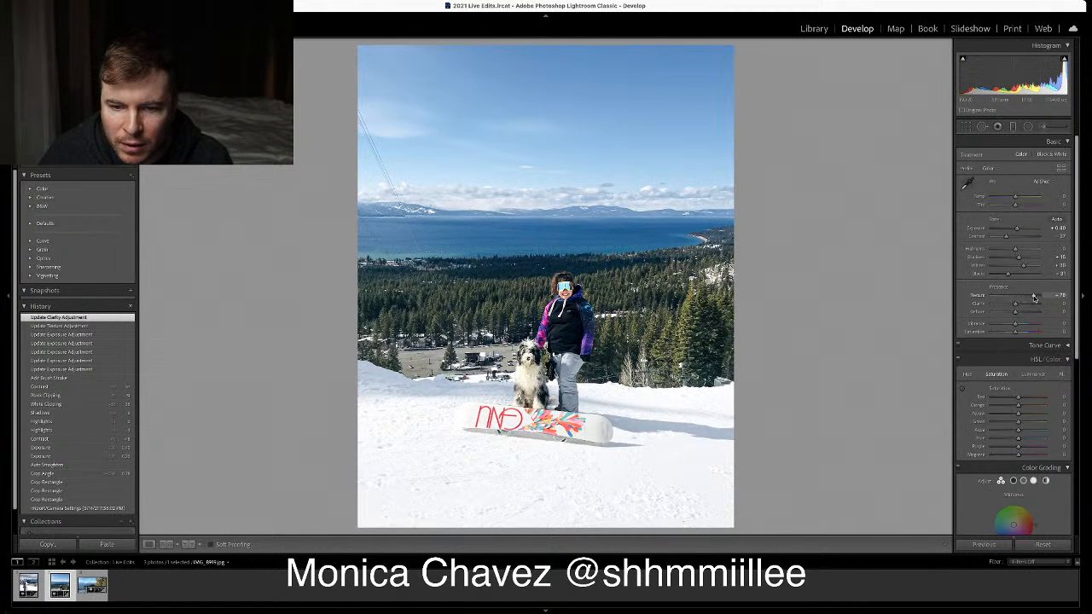
{"action": "mouse_move", "coordinate": [1015, 296]}
{"action": "left_mouse_down"}
{"action": "mouse_move", "coordinate": [1041, 306]}
{"action": "mouse_move", "coordinate": [1007, 307]}
{"action": "left_mouse_up"}
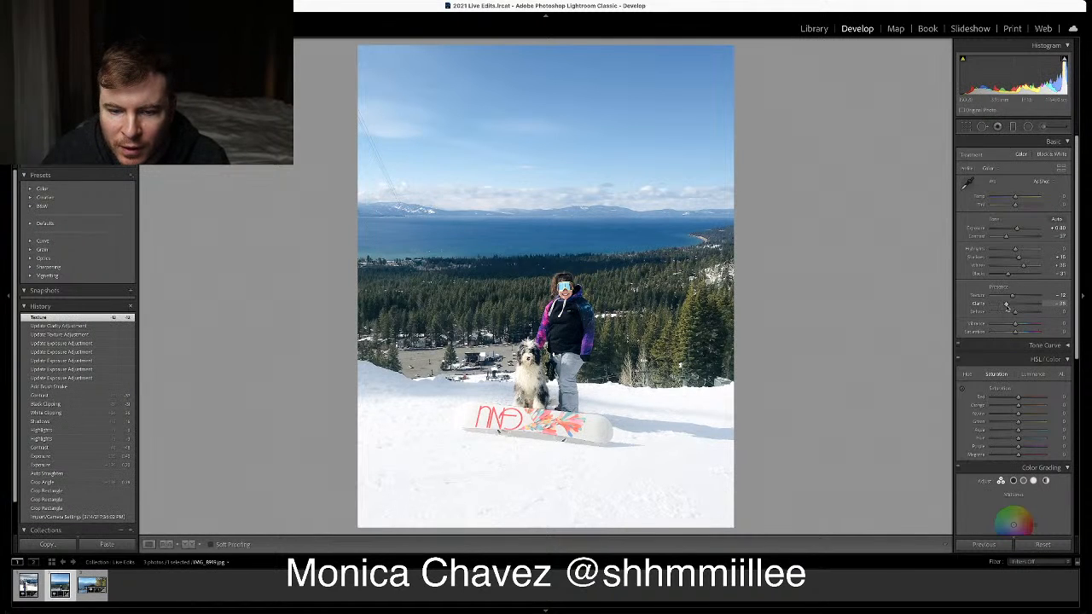
{"action": "double_click", "coordinate": [1006, 307]}
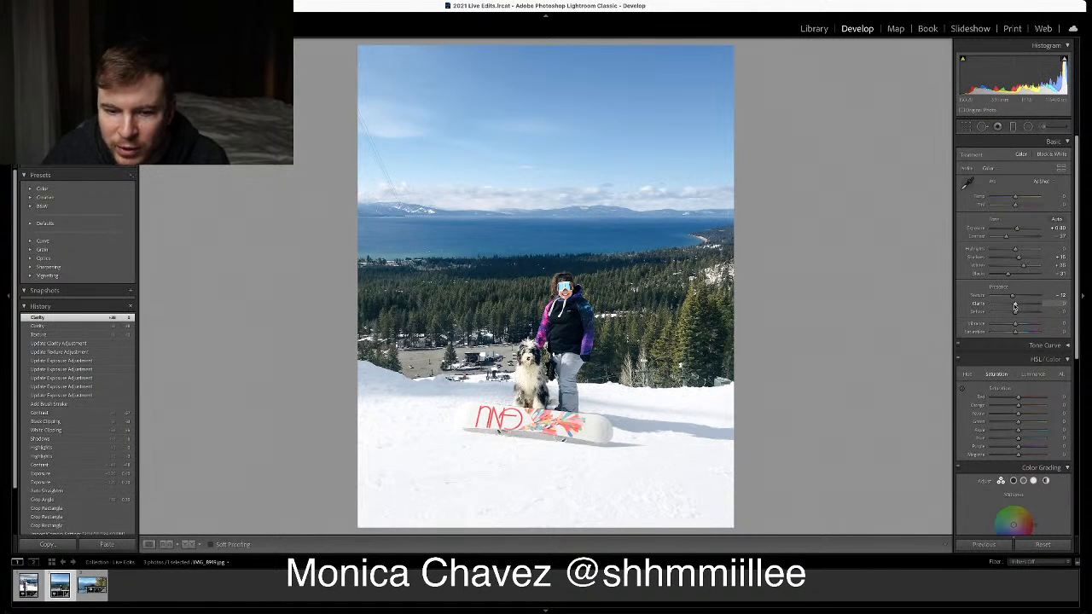
{"action": "mouse_move", "coordinate": [1016, 305]}
{"action": "left_mouse_down"}
{"action": "mouse_move", "coordinate": [998, 307]}
{"action": "mouse_move", "coordinate": [1016, 305]}
{"action": "left_mouse_up"}
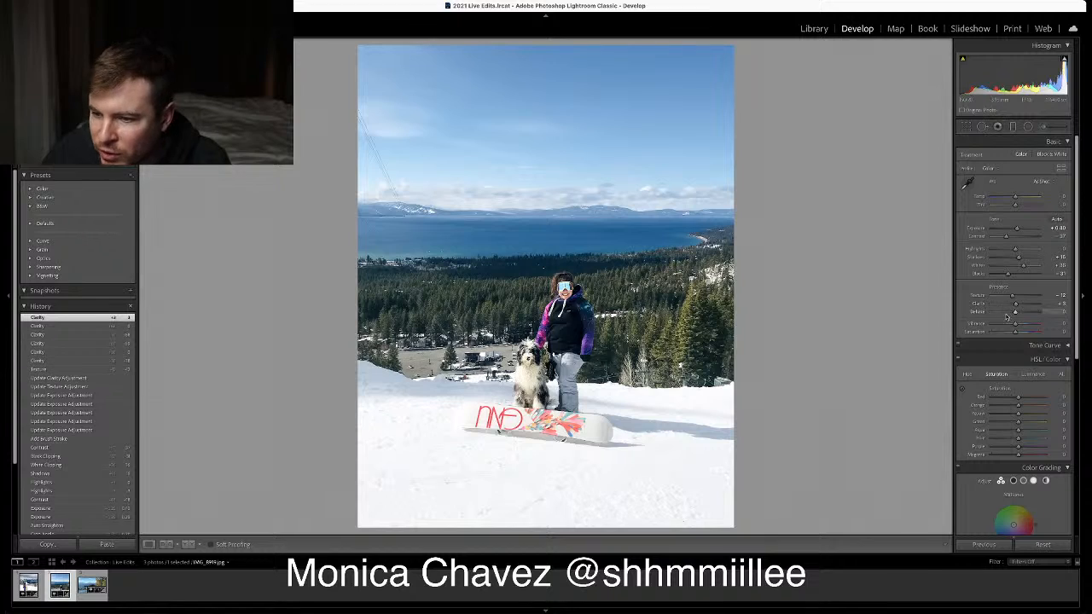
Try a Dehaze change and reset it to 0, and raise Vibrance to about +15
{"action": "left_click_drag", "start_coordinate": [1025, 316], "coordinate": [1018, 330]}
{"action": "double_click", "coordinate": [1027, 316]}
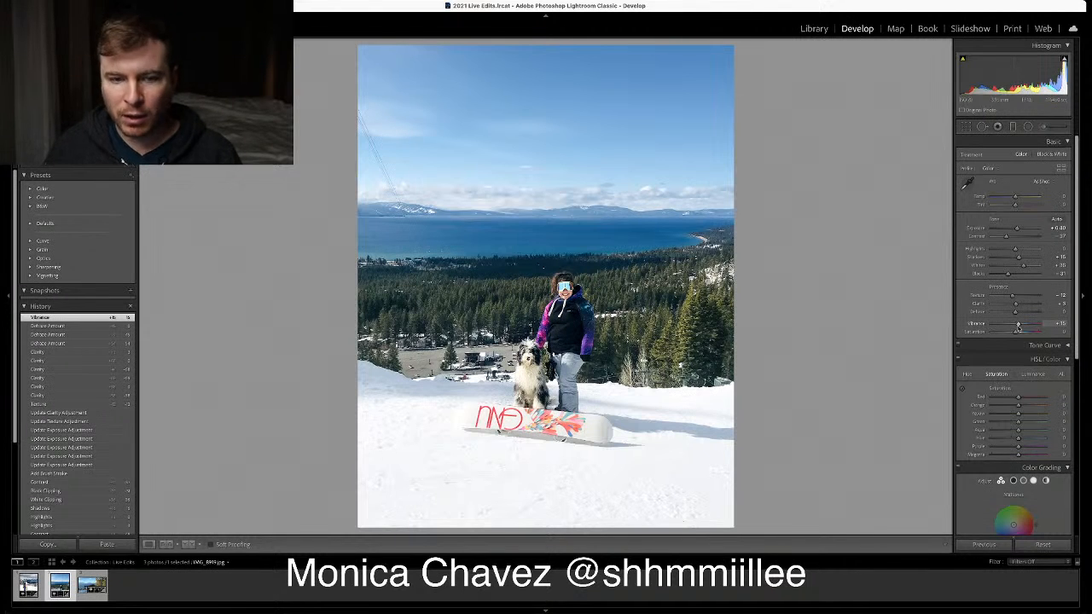
{"action": "scroll", "coordinate": [1018, 327], "scroll_direction": "down", "scroll_amount": 1}
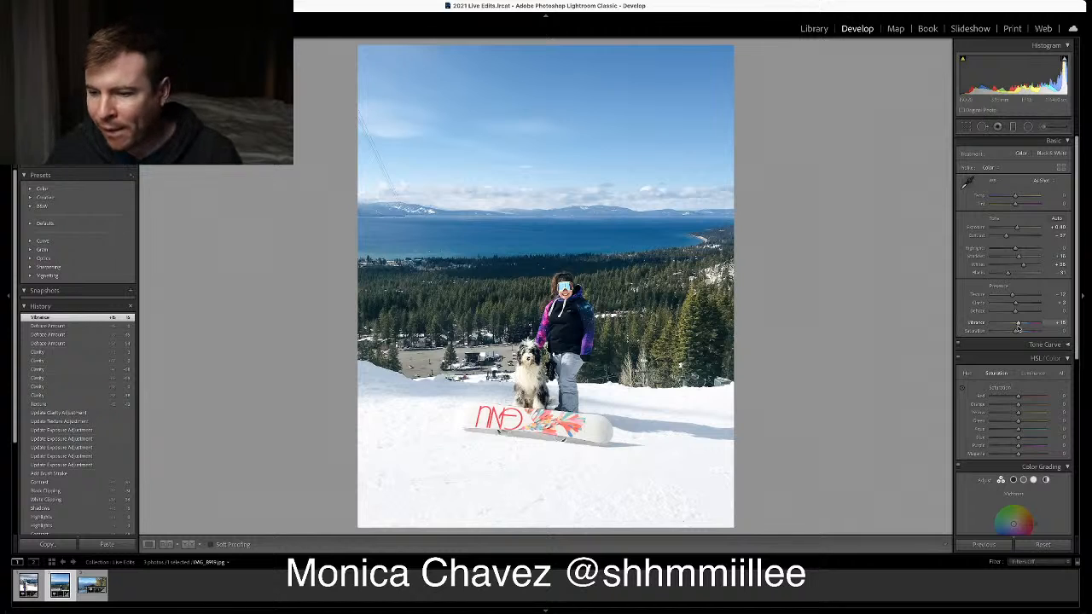
Add a graduated filter over the sky with lowered Exposure, Contrast at about 50 and Saturation at about -30
{"action": "left_click", "coordinate": [1013, 127]}
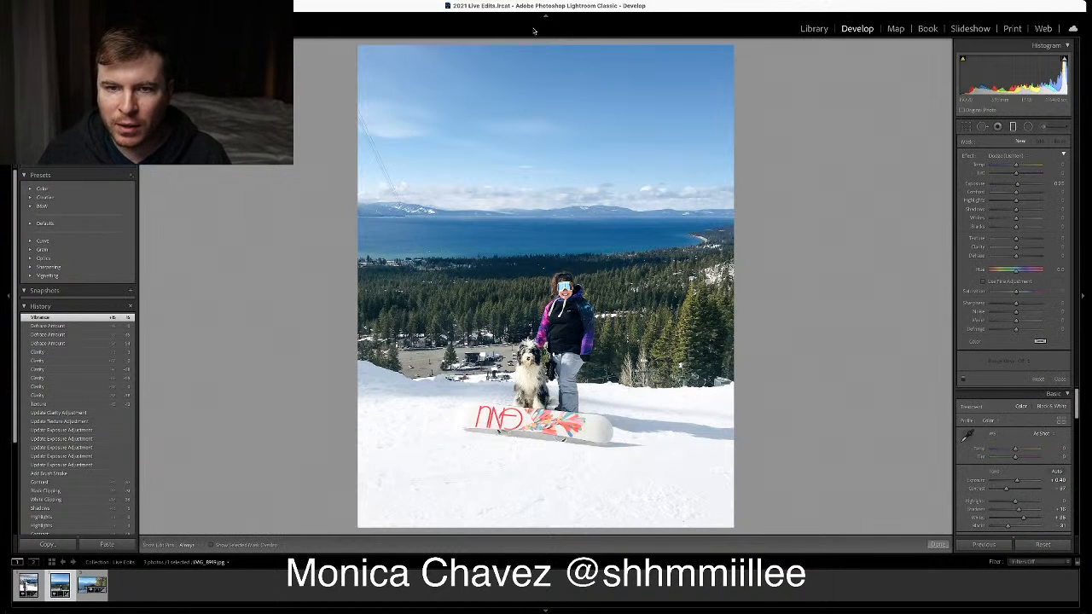
{"action": "left_click_drag", "start_coordinate": [540, 41], "coordinate": [540, 157]}
{"action": "mouse_move", "coordinate": [1016, 185]}
{"action": "left_mouse_down"}
{"action": "mouse_move", "coordinate": [1003, 188]}
{"action": "mouse_move", "coordinate": [1029, 196]}
{"action": "left_mouse_up"}
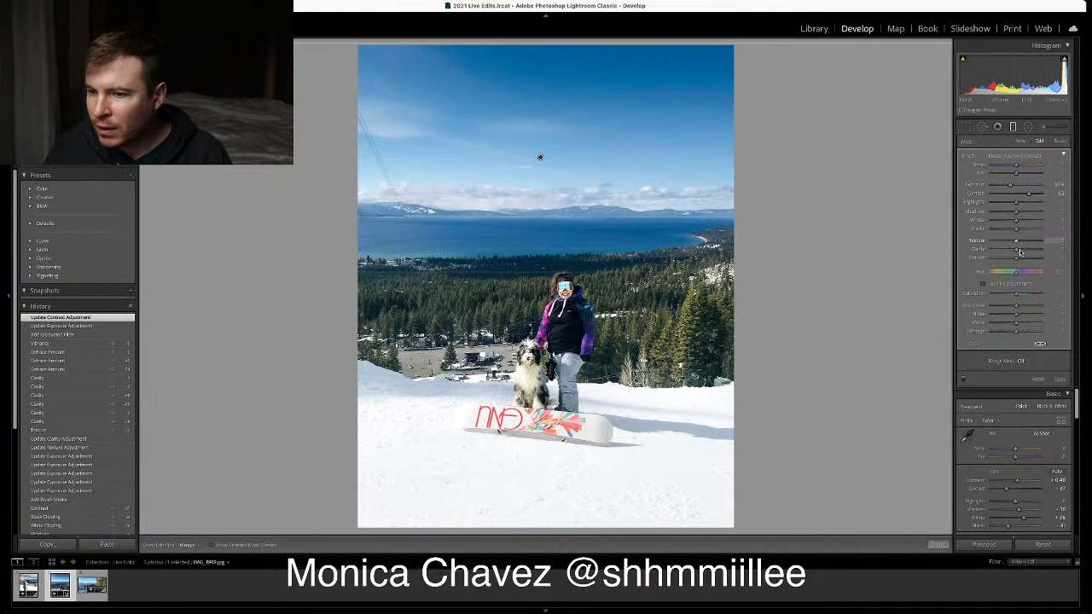
{"action": "left_click_drag", "start_coordinate": [1016, 294], "coordinate": [1008, 295]}
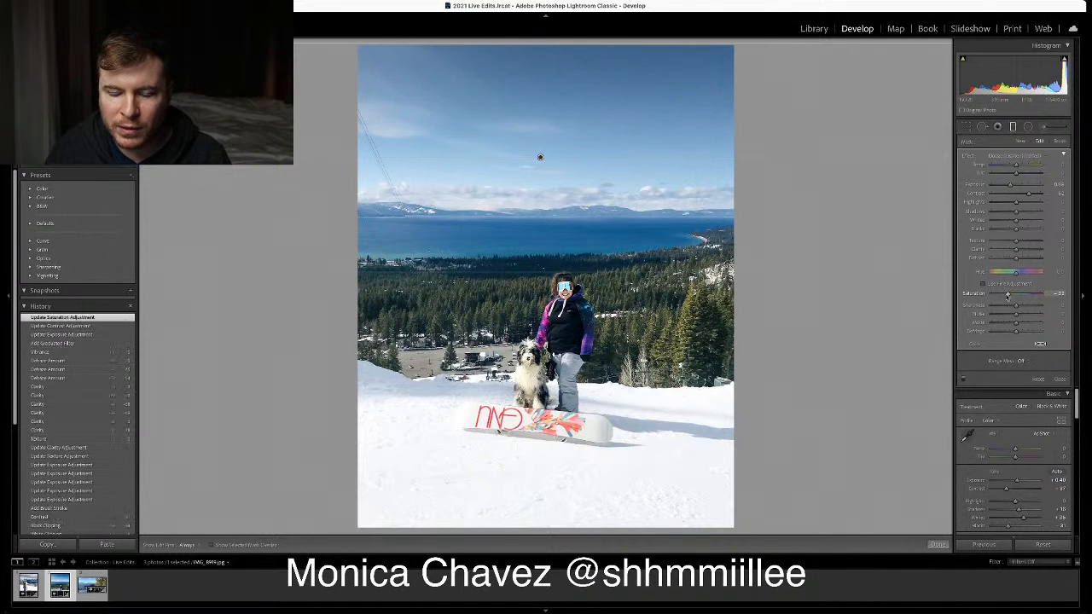
{"action": "left_click", "coordinate": [1060, 379]}
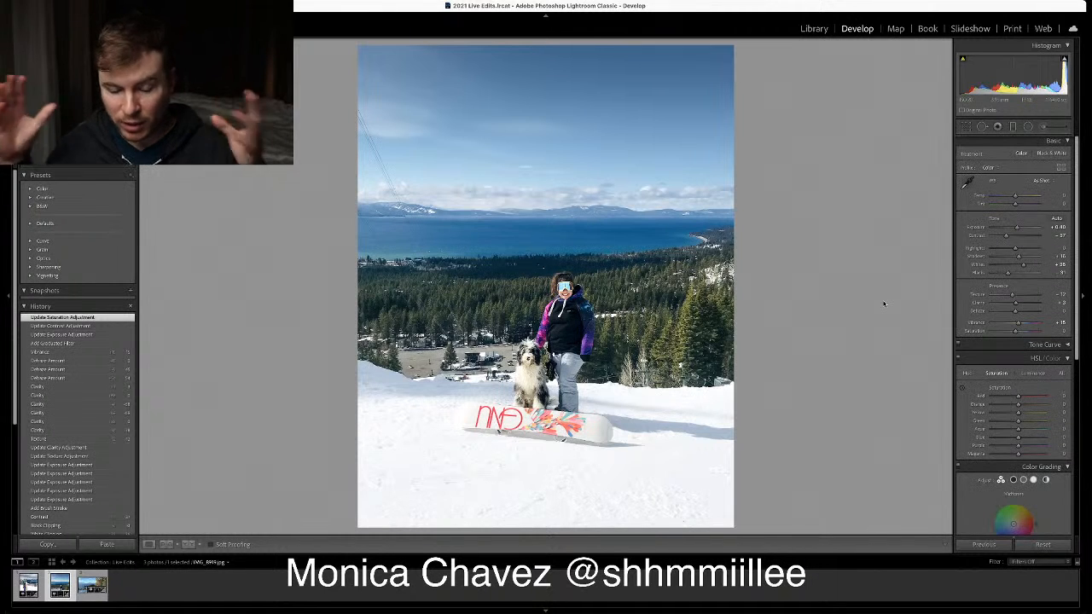
Brush over the snowboard with a new local adjustment and raise its Saturation to about 37
{"action": "left_click", "coordinate": [1059, 128]}
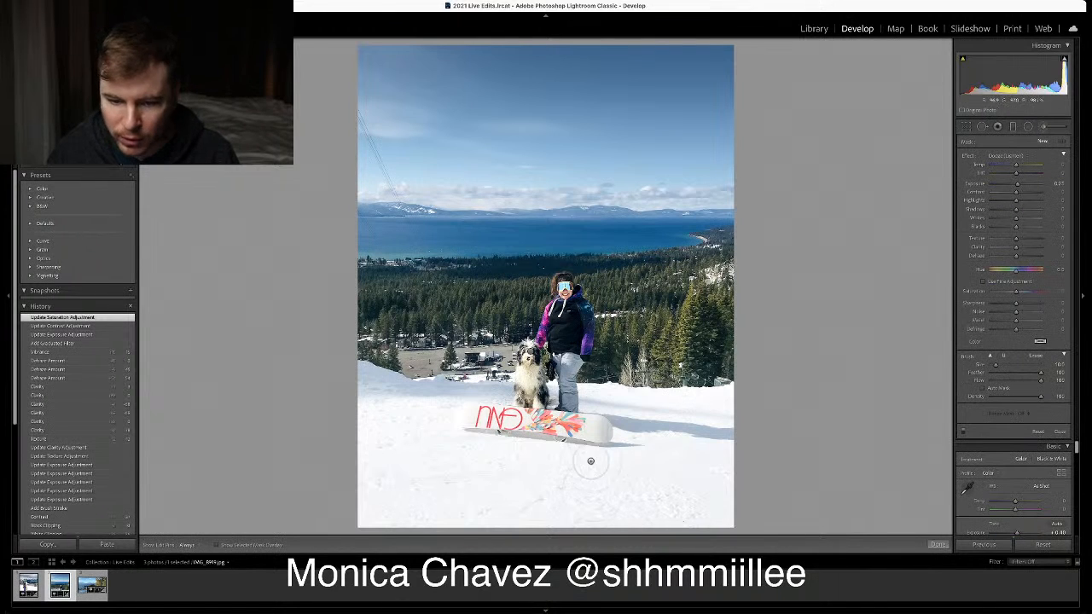
{"action": "key", "text": "h"}
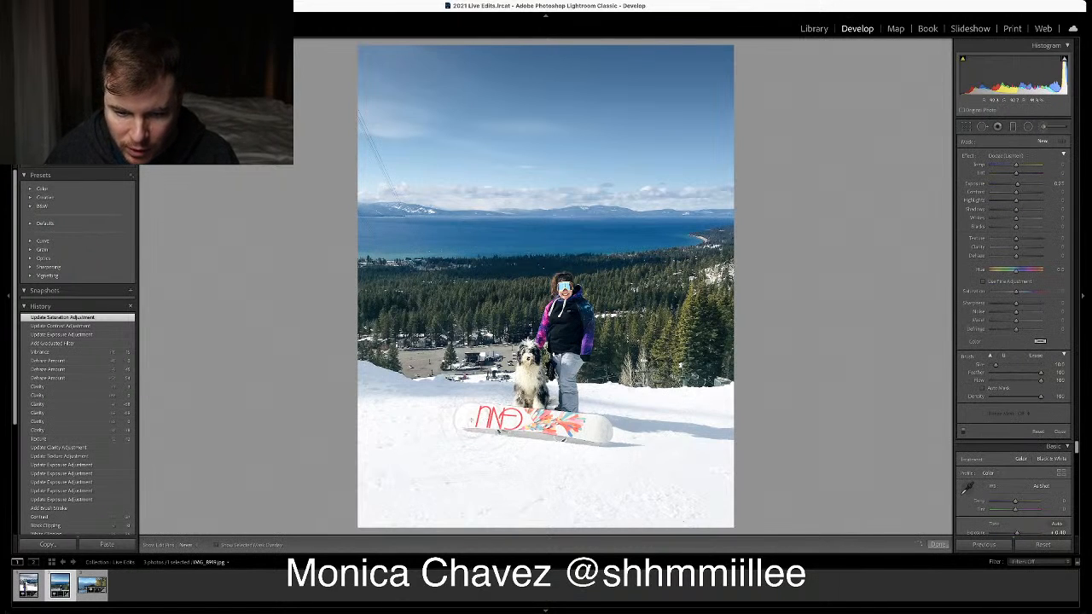
{"action": "left_click", "coordinate": [596, 431]}
{"action": "key", "text": "h"}
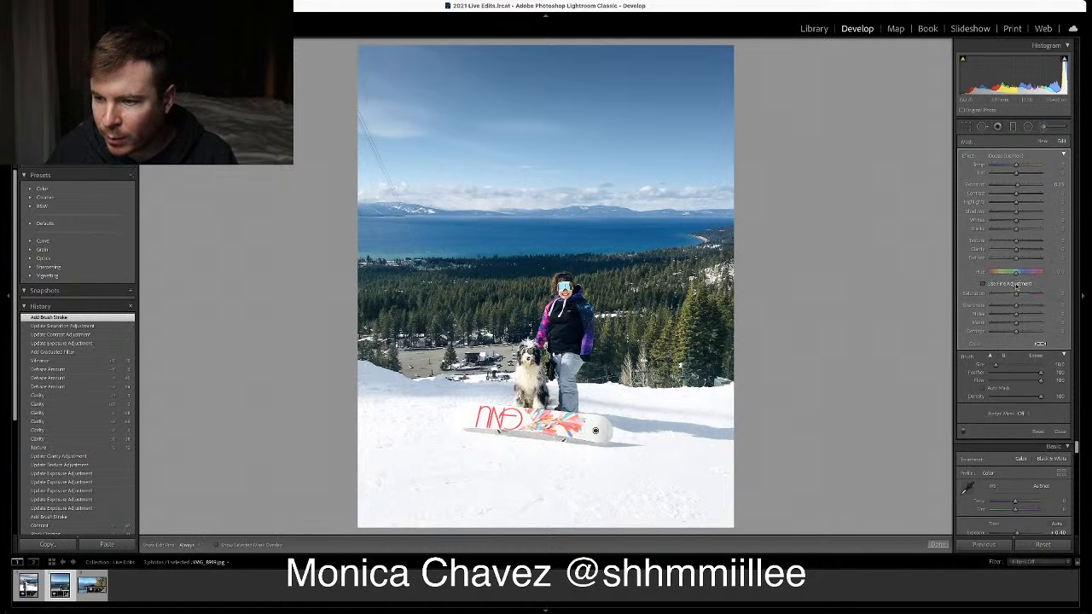
{"action": "left_click_drag", "start_coordinate": [1015, 294], "coordinate": [1026, 295]}
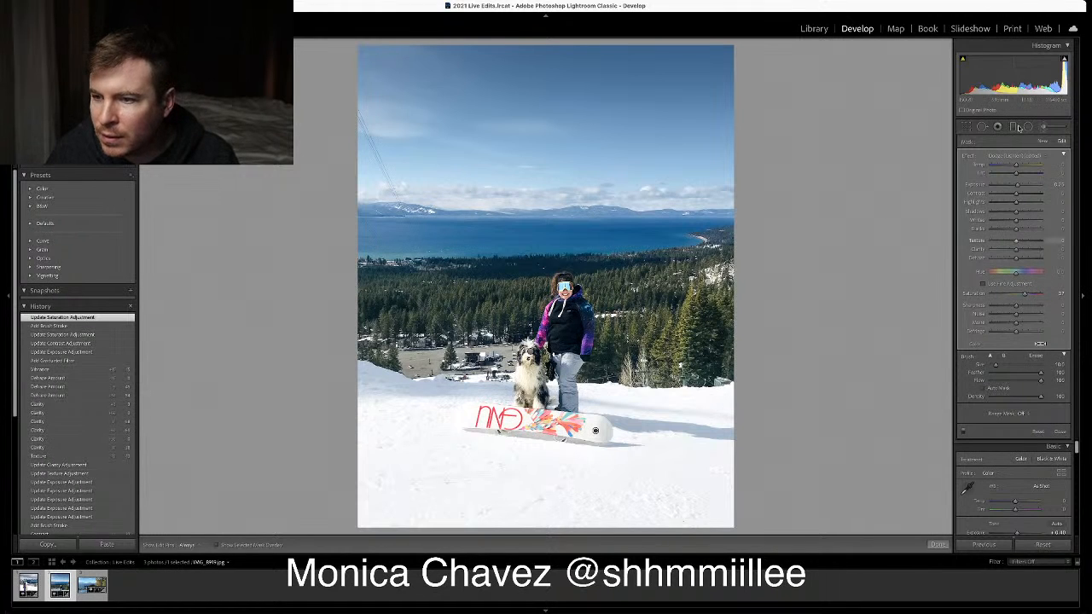
Brush a new lightening adjustment over the snowboarder's jacket and face, with Contrast slightly lowered
{"action": "left_click", "coordinate": [1042, 141]}
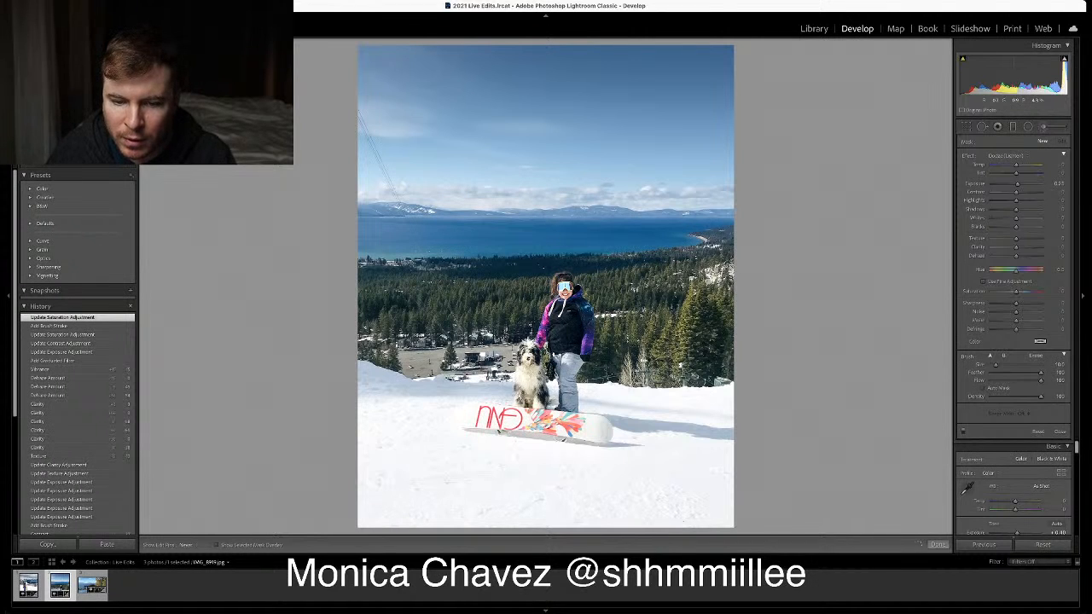
{"action": "left_click_drag", "start_coordinate": [571, 314], "coordinate": [567, 290]}
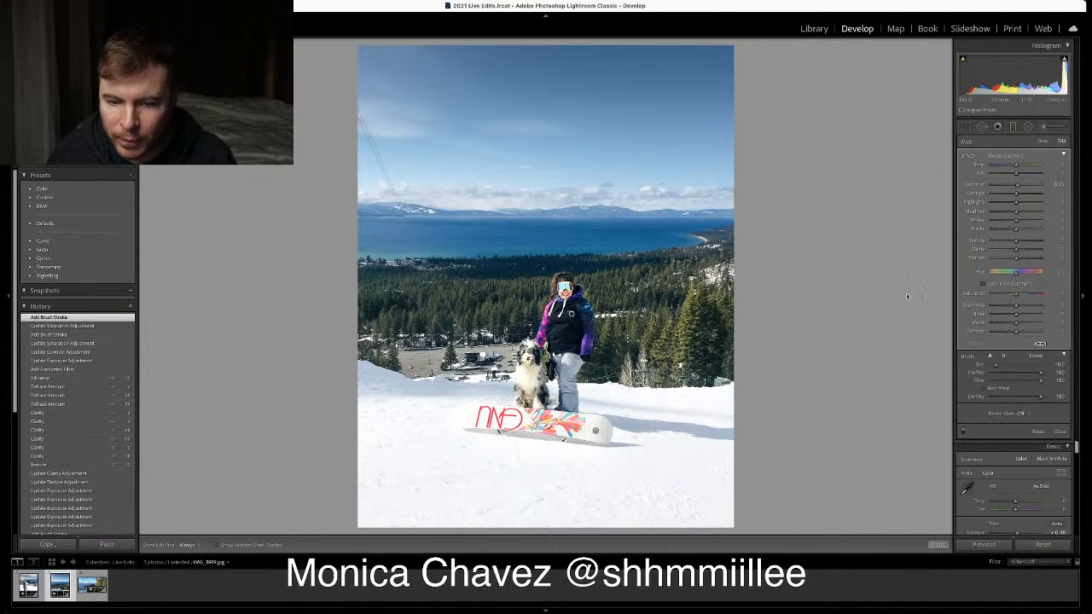
{"action": "mouse_move", "coordinate": [1016, 194]}
{"action": "left_mouse_down"}
{"action": "mouse_move", "coordinate": [1001, 196]}
{"action": "mouse_move", "coordinate": [1014, 197]}
{"action": "left_mouse_up"}
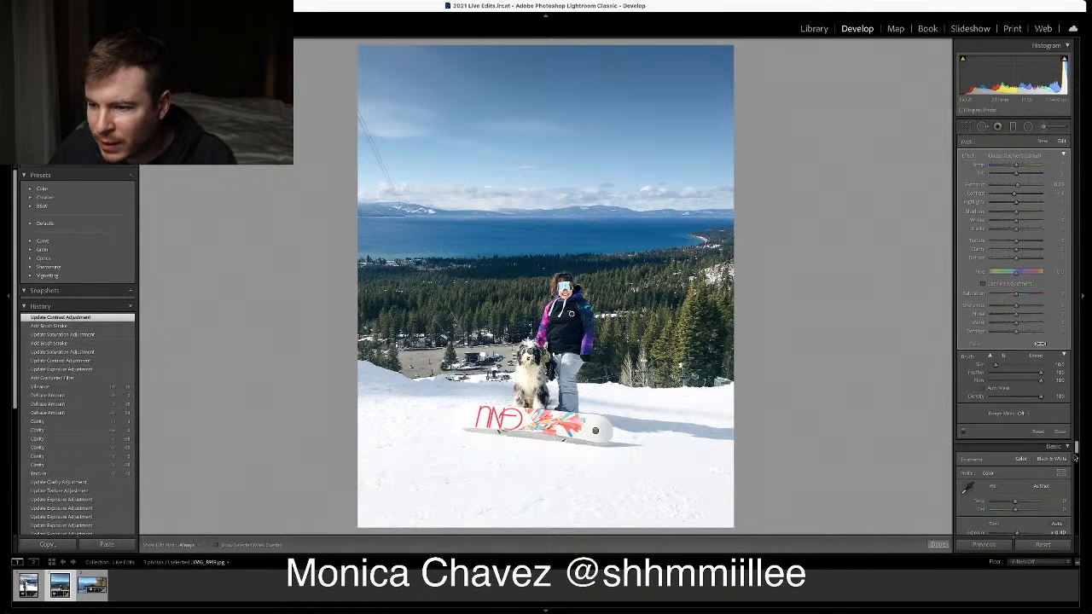
{"action": "left_click", "coordinate": [1062, 433]}
Add film grain with Amount at about 20 and Size at about 47, checking its look up close
{"action": "scroll", "coordinate": [1011, 401], "scroll_direction": "down", "scroll_amount": 10}
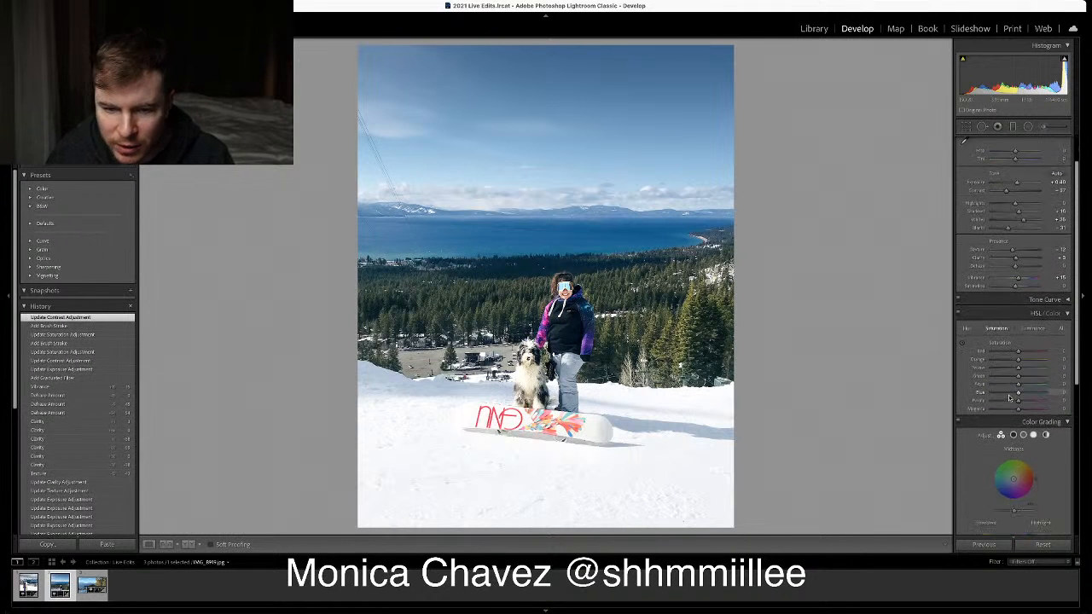
{"action": "scroll", "coordinate": [1011, 405], "scroll_direction": "down", "scroll_amount": 4}
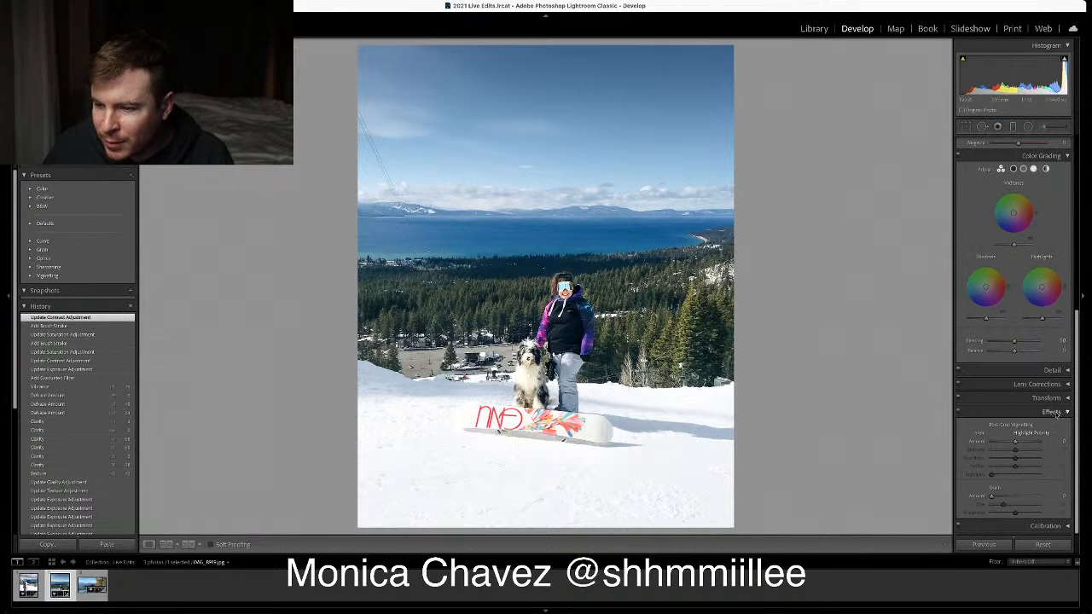
{"action": "left_click_drag", "start_coordinate": [993, 499], "coordinate": [1009, 497]}
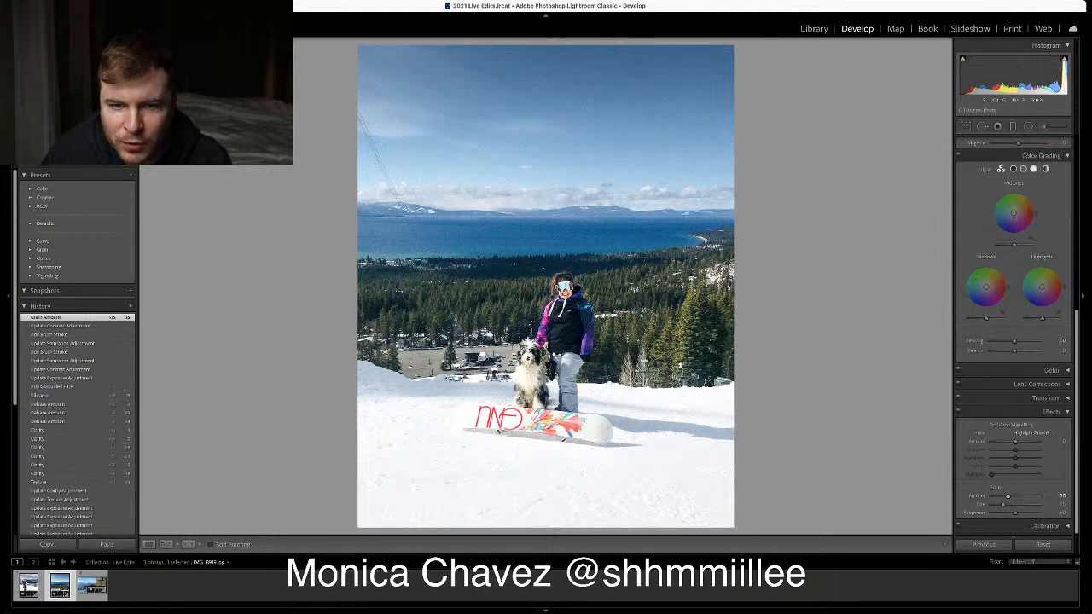
{"action": "left_click", "coordinate": [557, 270]}
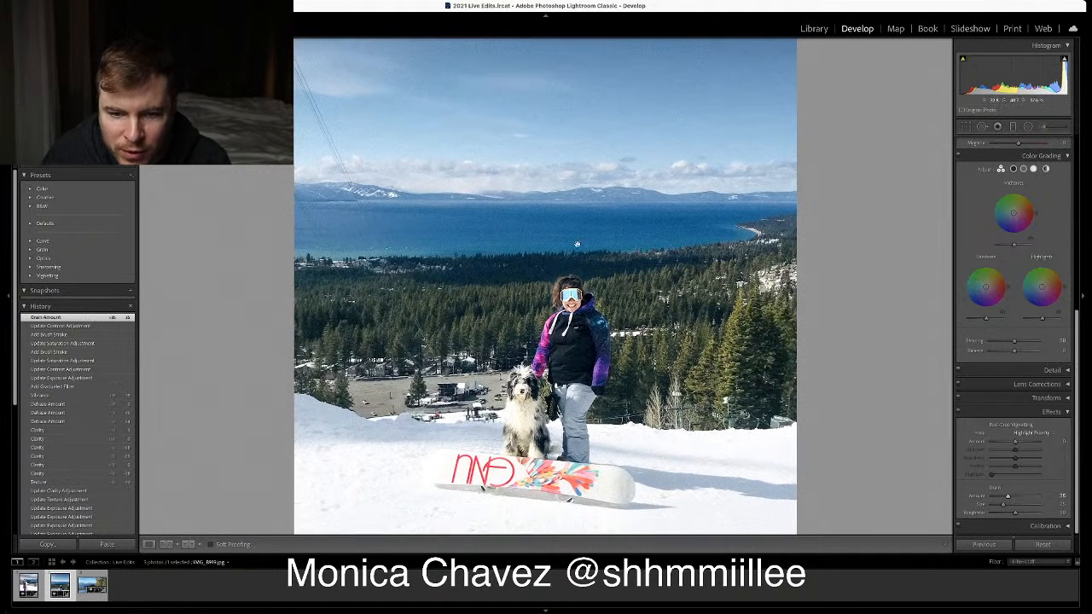
{"action": "left_click_drag", "start_coordinate": [1004, 506], "coordinate": [1036, 507]}
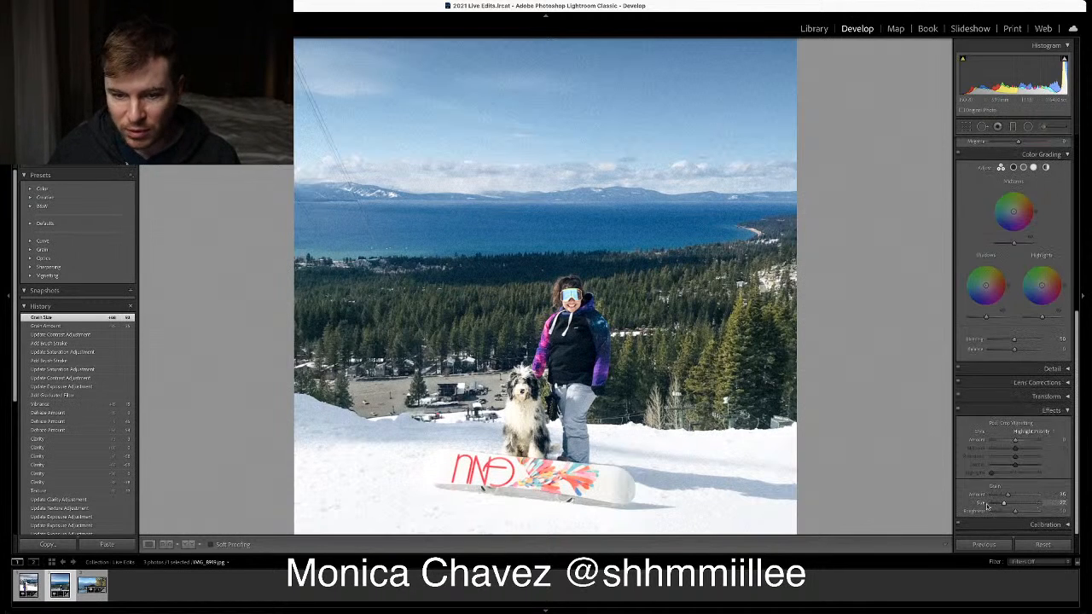
{"action": "mouse_move", "coordinate": [999, 507]}
{"action": "left_mouse_down"}
{"action": "mouse_move", "coordinate": [1025, 507]}
{"action": "mouse_move", "coordinate": [991, 499]}
{"action": "mouse_move", "coordinate": [1001, 498]}
{"action": "left_mouse_up"}
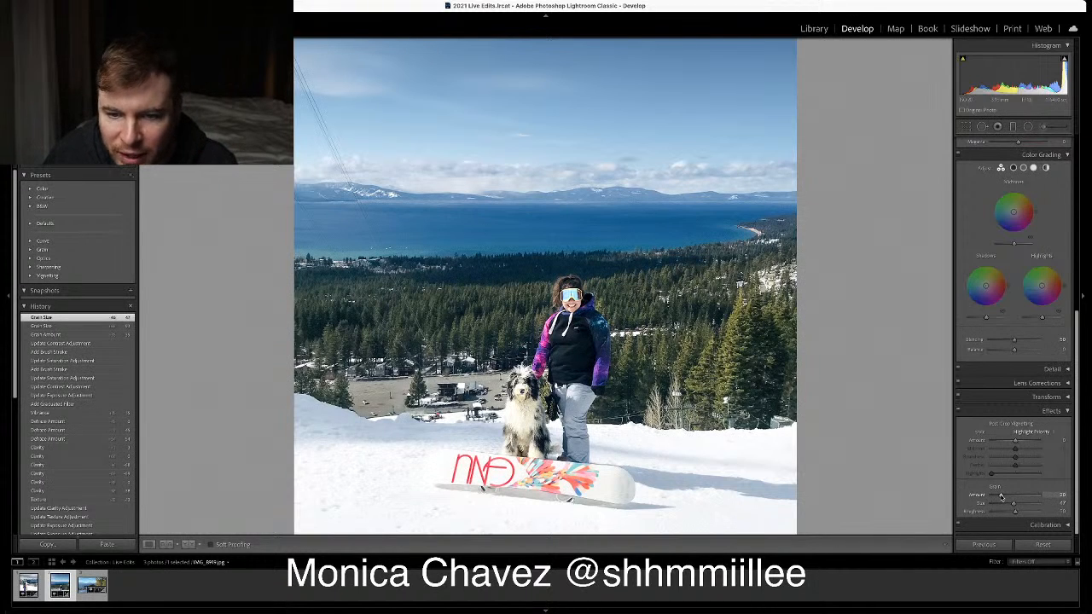
{"action": "scroll", "coordinate": [1002, 498], "scroll_direction": "up", "scroll_amount": 1}
{"action": "left_click", "coordinate": [735, 424]}
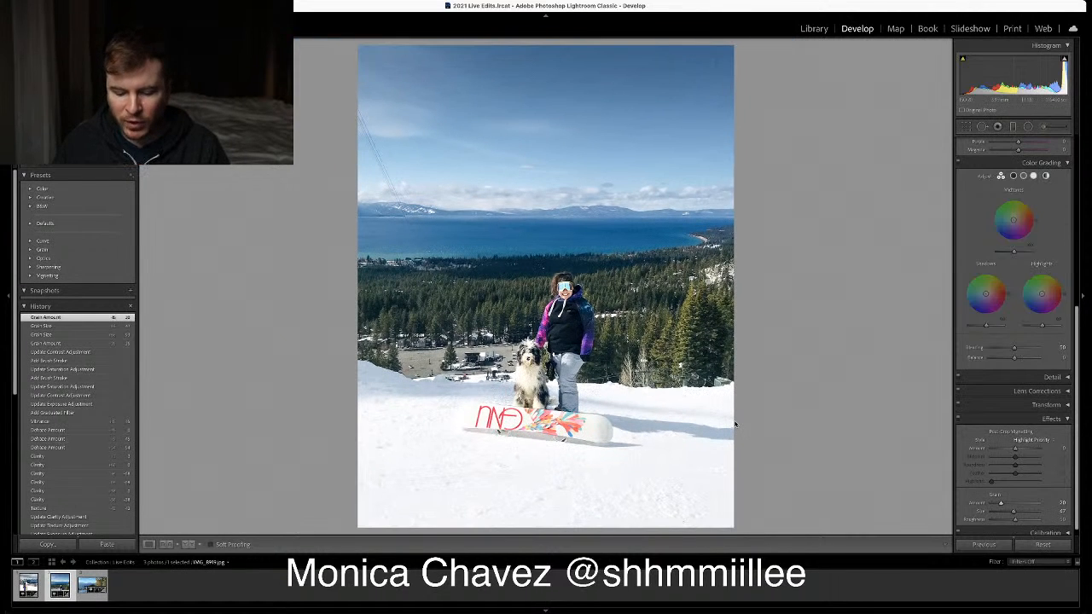
Compare the dog photo before and after all edits, and show the highlight clipping overlay
{"action": "key", "text": "backslash"}
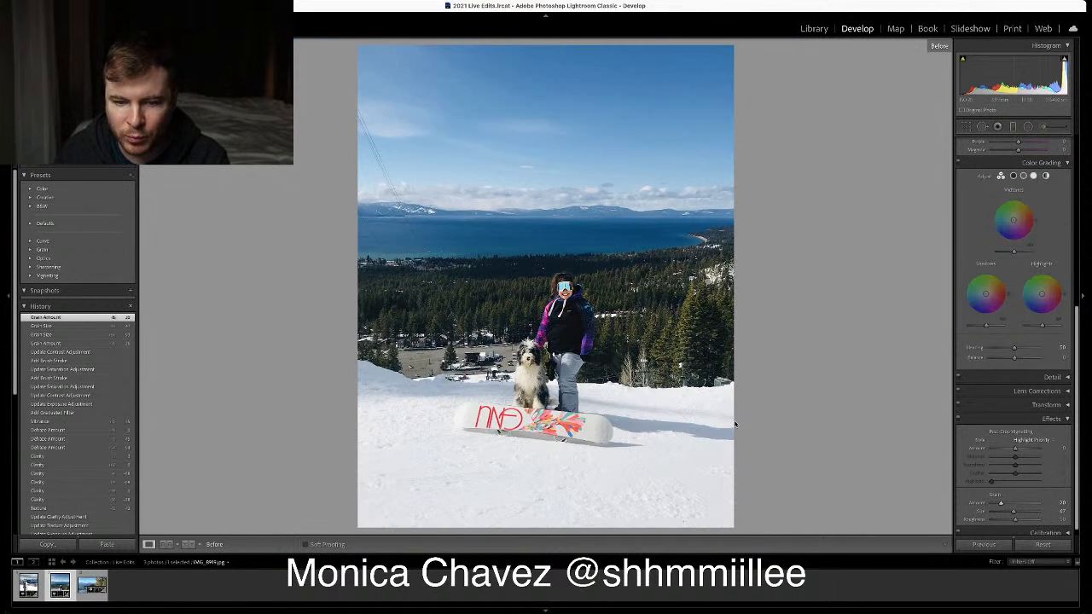
{"action": "key", "text": "backslash"}
{"action": "key", "text": "backslash"}
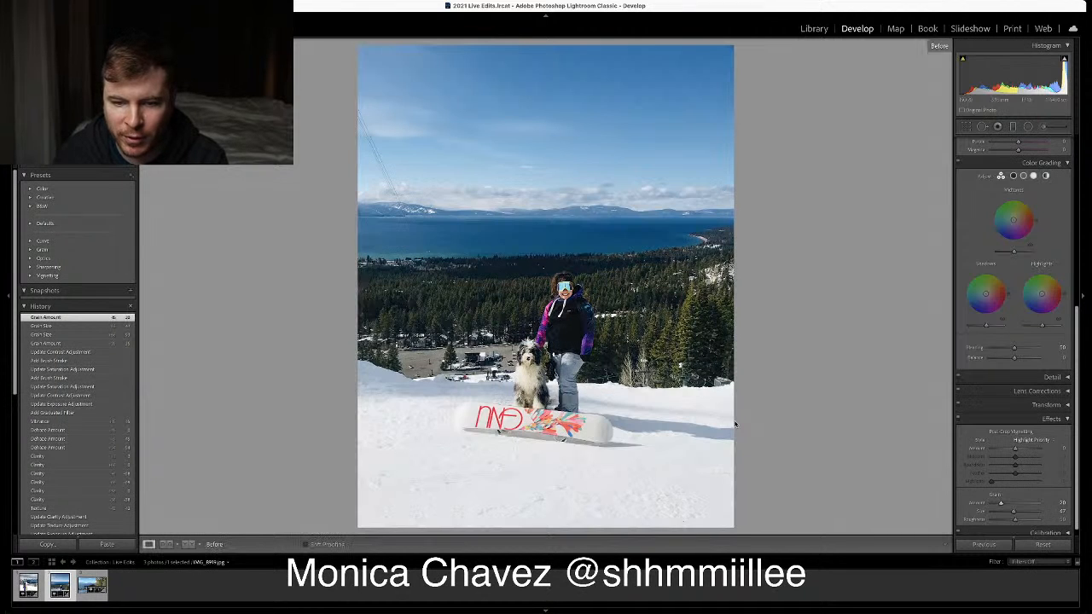
{"action": "key", "text": "backslash"}
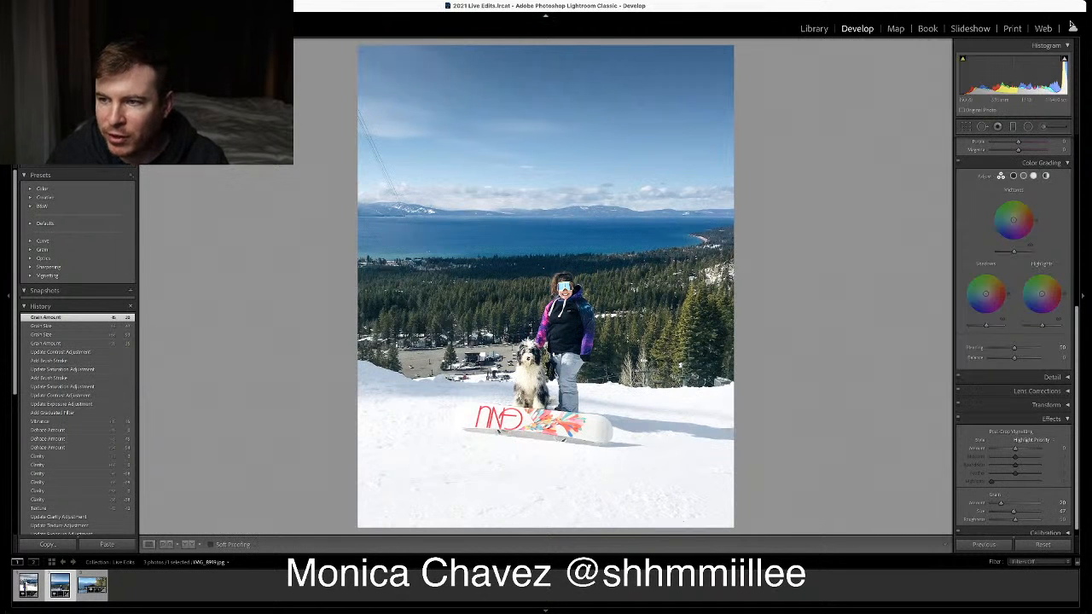
{"action": "left_click", "coordinate": [1065, 59]}
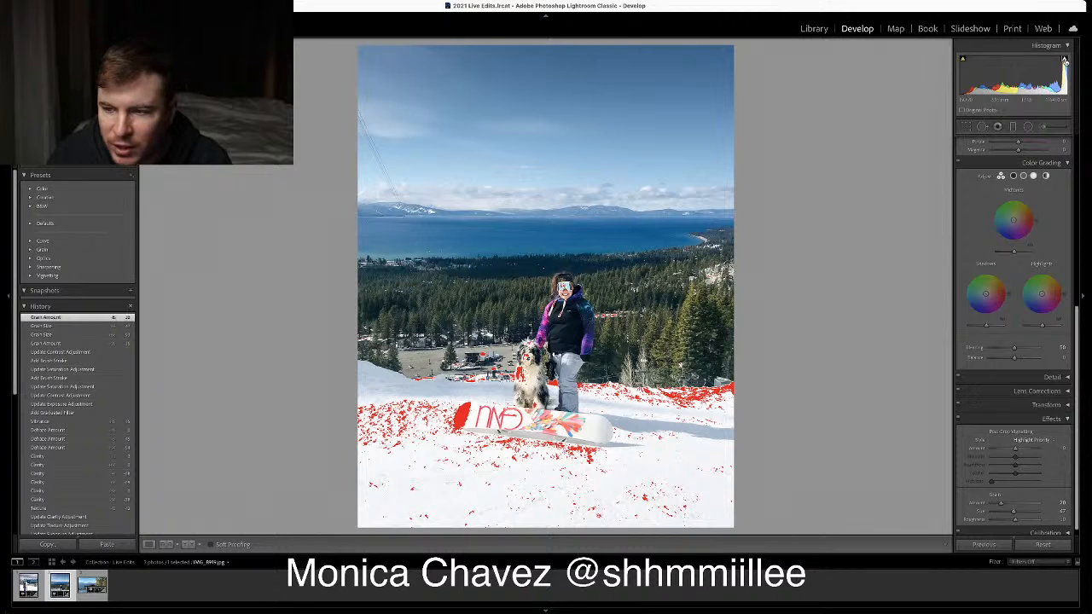
Lower the dog photo's Whites to about +11 to tame the clipped snow highlights
{"action": "scroll", "coordinate": [1035, 172], "scroll_direction": "up", "scroll_amount": 10}
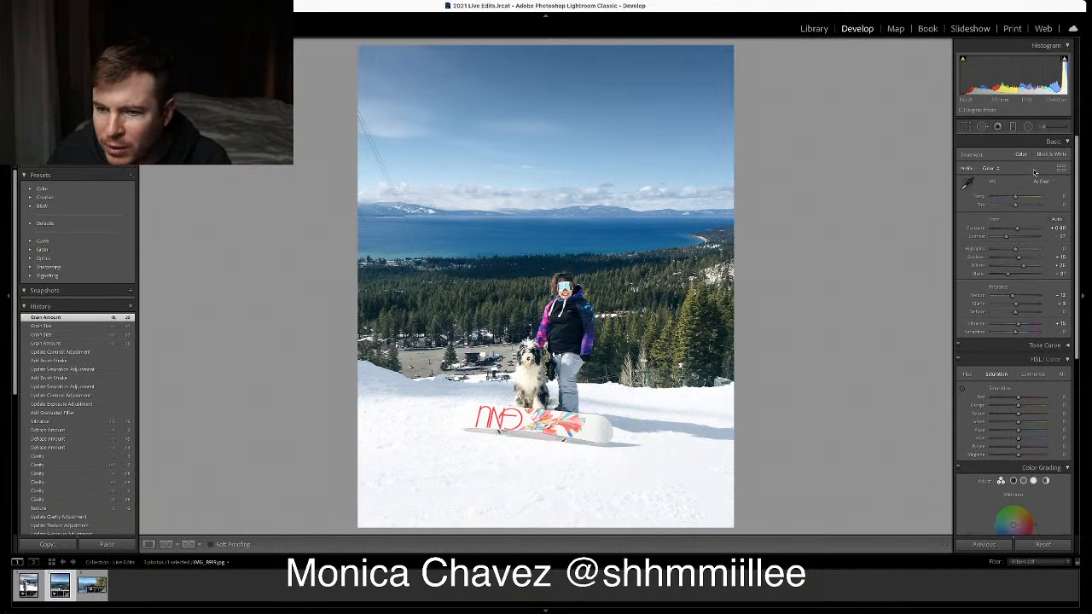
{"action": "mouse_move", "coordinate": [1065, 60]}
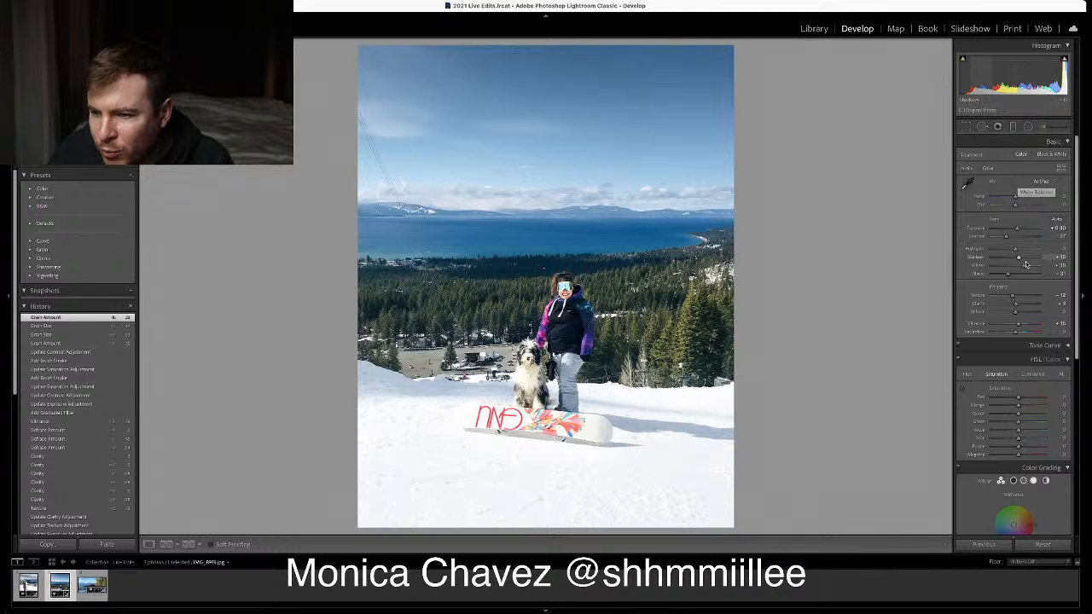
{"action": "left_click_drag", "start_coordinate": [1020, 267], "coordinate": [1016, 268]}
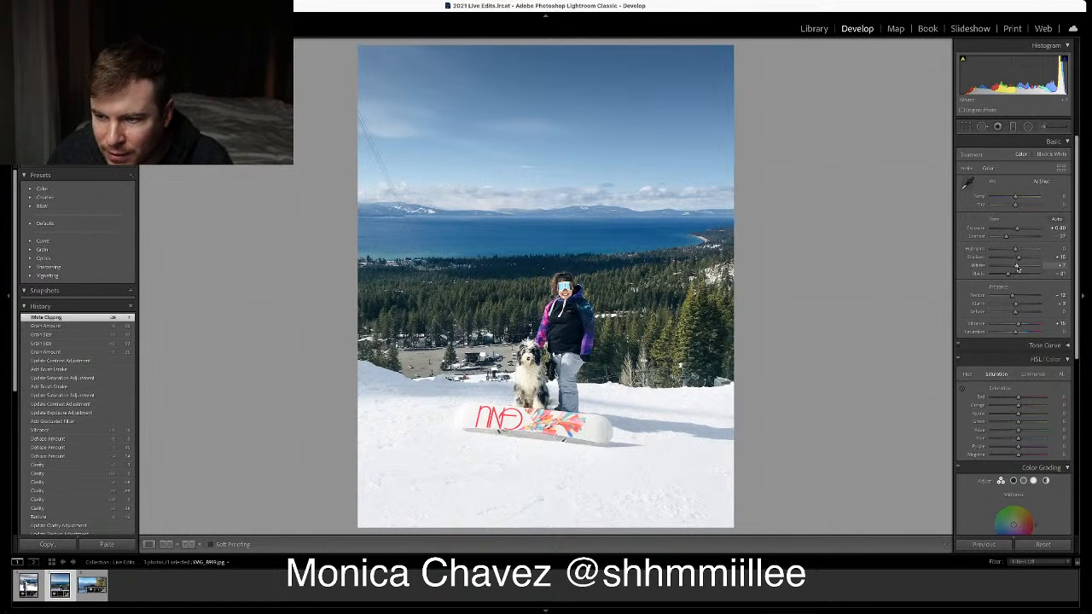
{"action": "left_click_drag", "start_coordinate": [1017, 267], "coordinate": [1018, 267]}
Compare the dog photo before and after all edits several times
{"action": "key", "text": "backslash"}
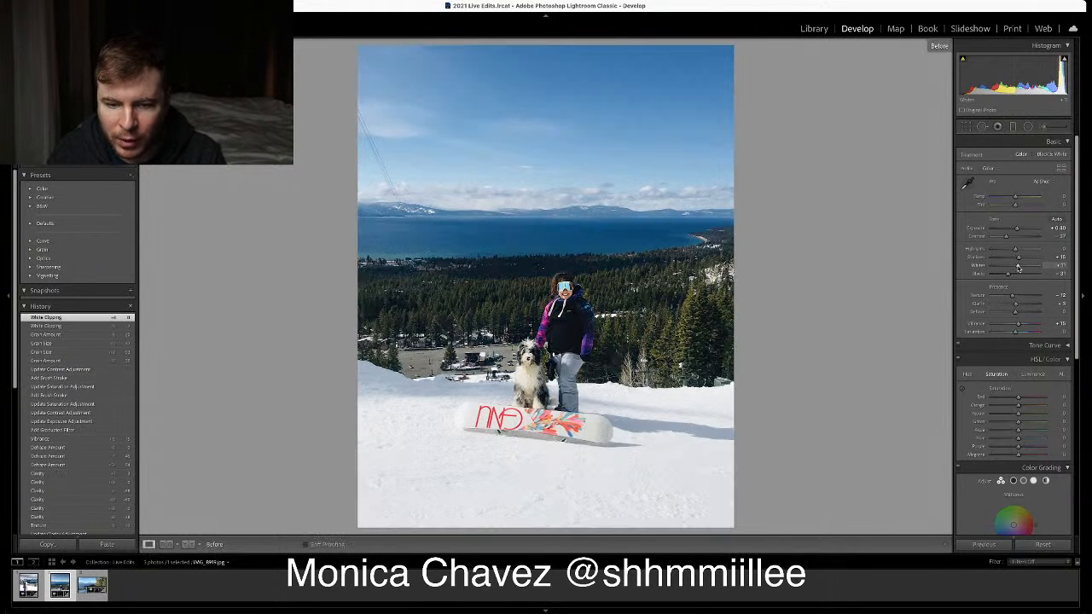
{"action": "key", "text": "backslash"}
{"action": "key", "text": "backslash"}
{"action": "key", "text": "backslash"}
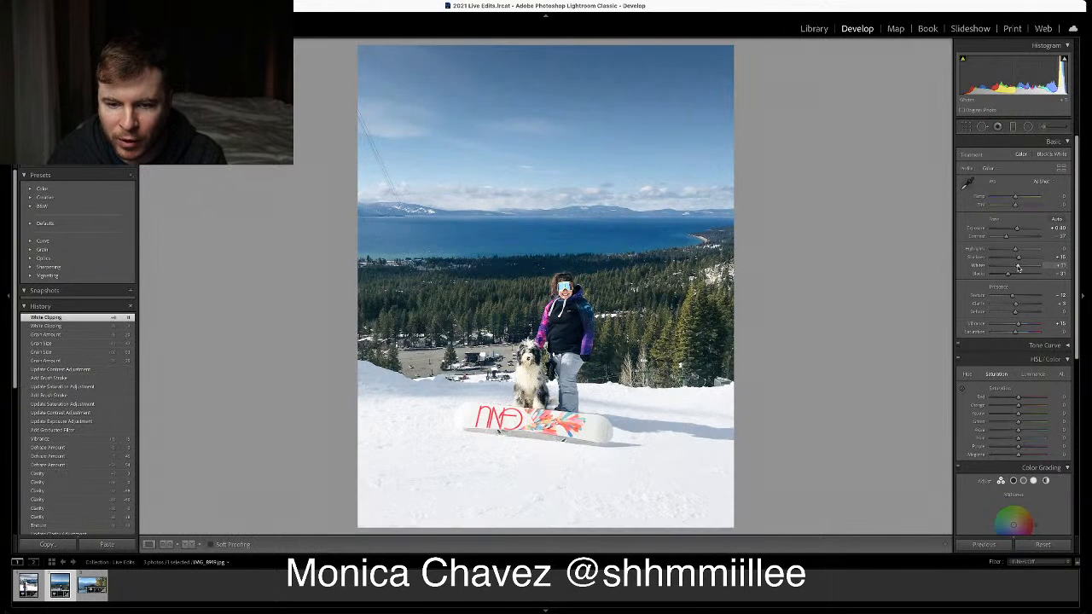
{"action": "key", "text": "backslash"}
{"action": "key", "text": "backslash"}
{"action": "key", "text": "backslash"}
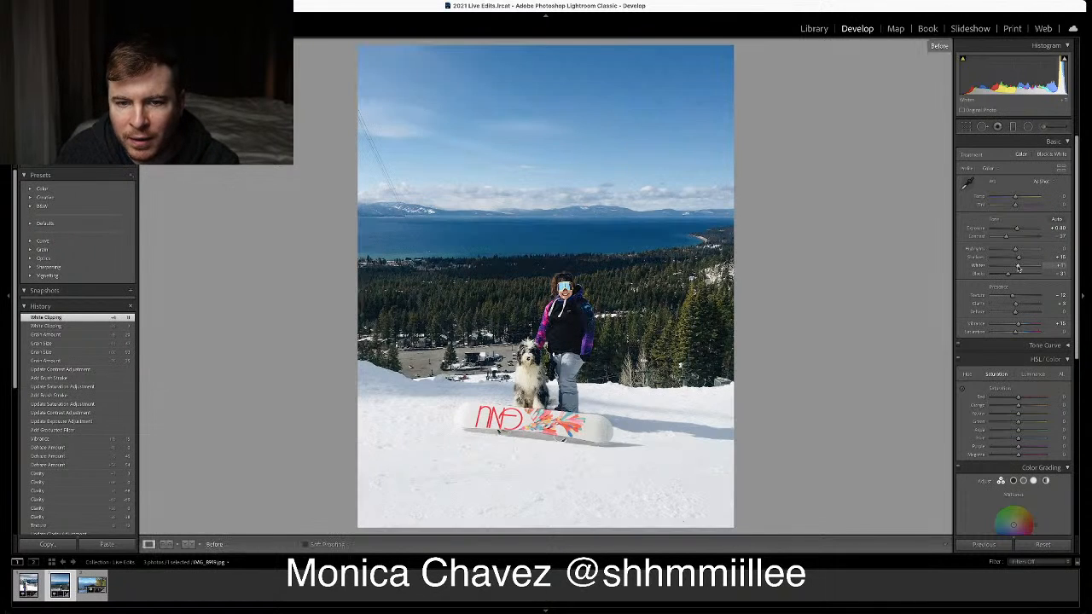
{"action": "key", "text": "backslash"}
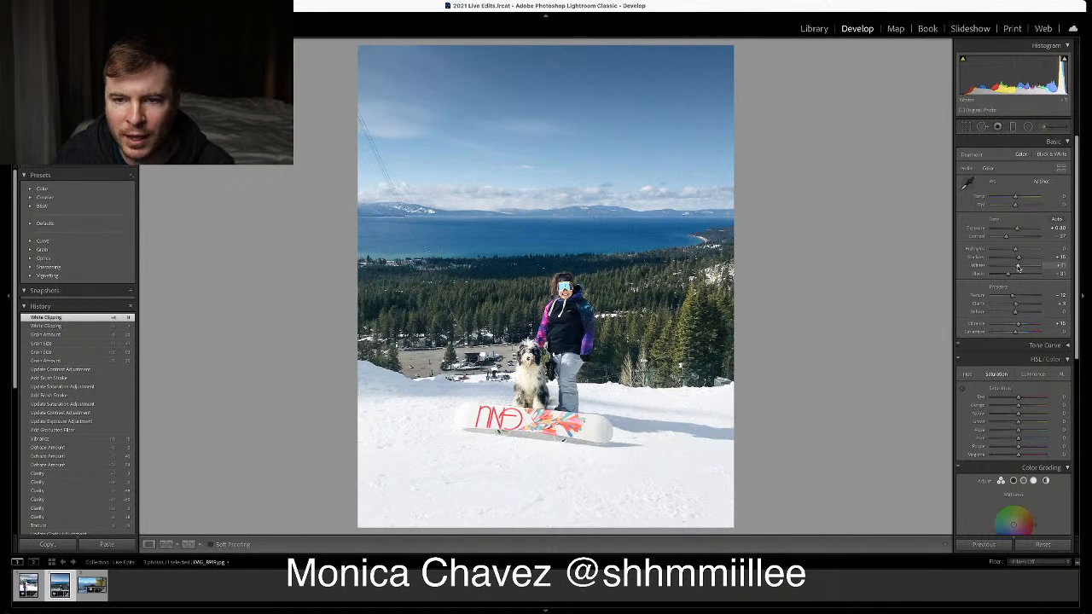
{"action": "key", "text": "backslash"}
{"action": "key", "text": "backslash"}
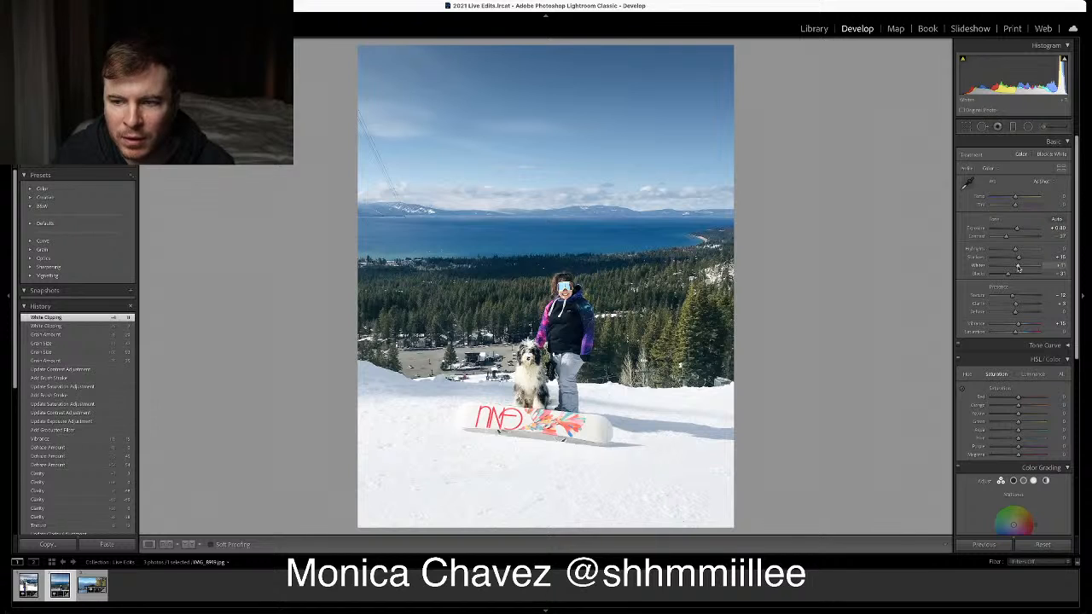
Set the Saturation of the sky's graduated filter to about -6 and finish the local adjustment
{"action": "left_click", "coordinate": [1014, 127]}
{"action": "left_click", "coordinate": [540, 157]}
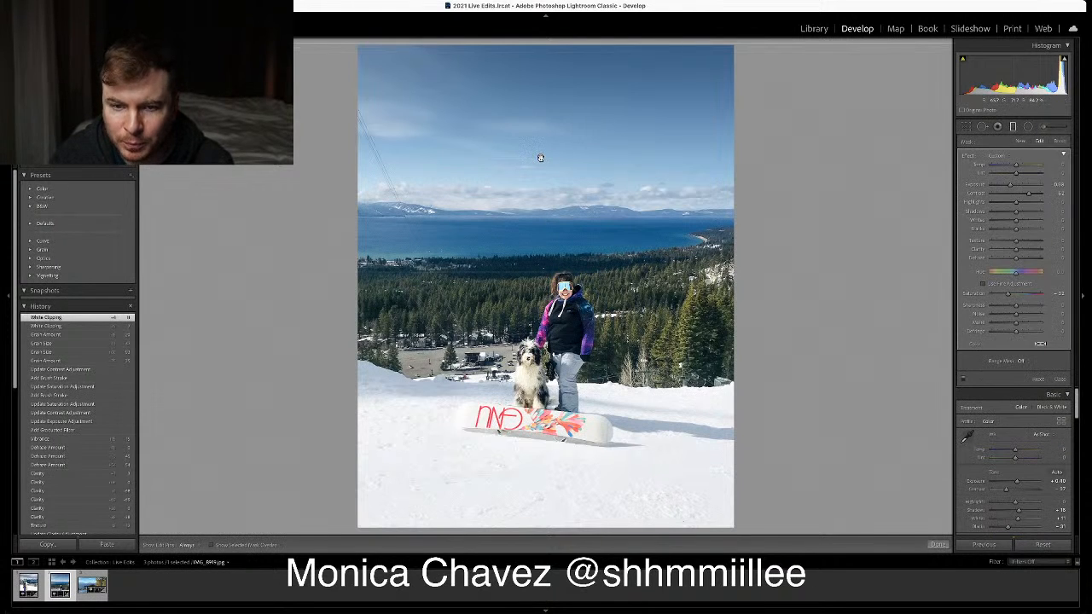
{"action": "left_click_drag", "start_coordinate": [1010, 293], "coordinate": [1017, 296]}
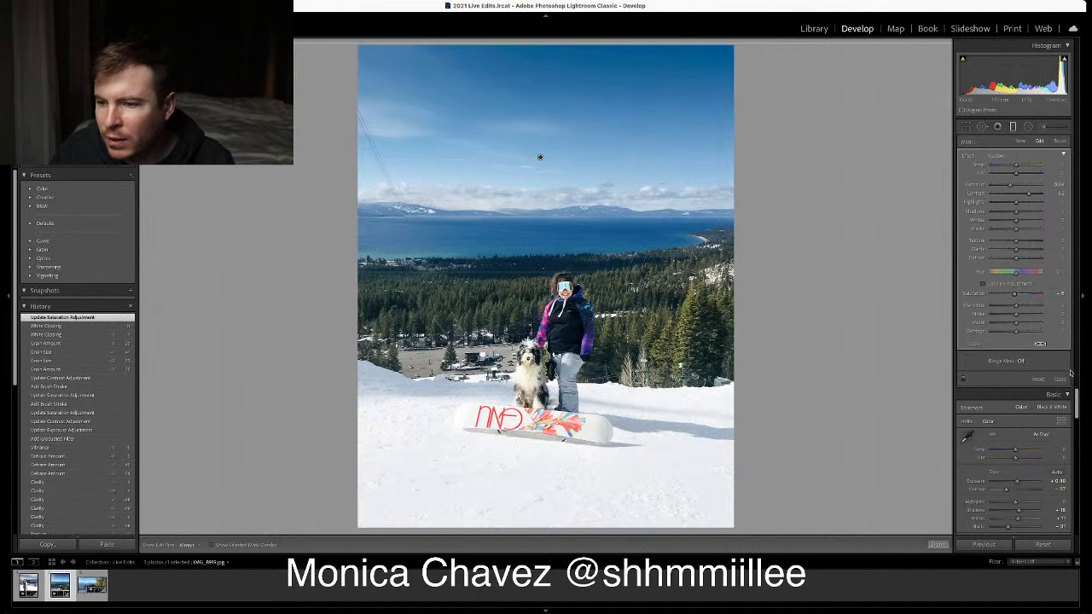
{"action": "left_click", "coordinate": [1061, 378]}
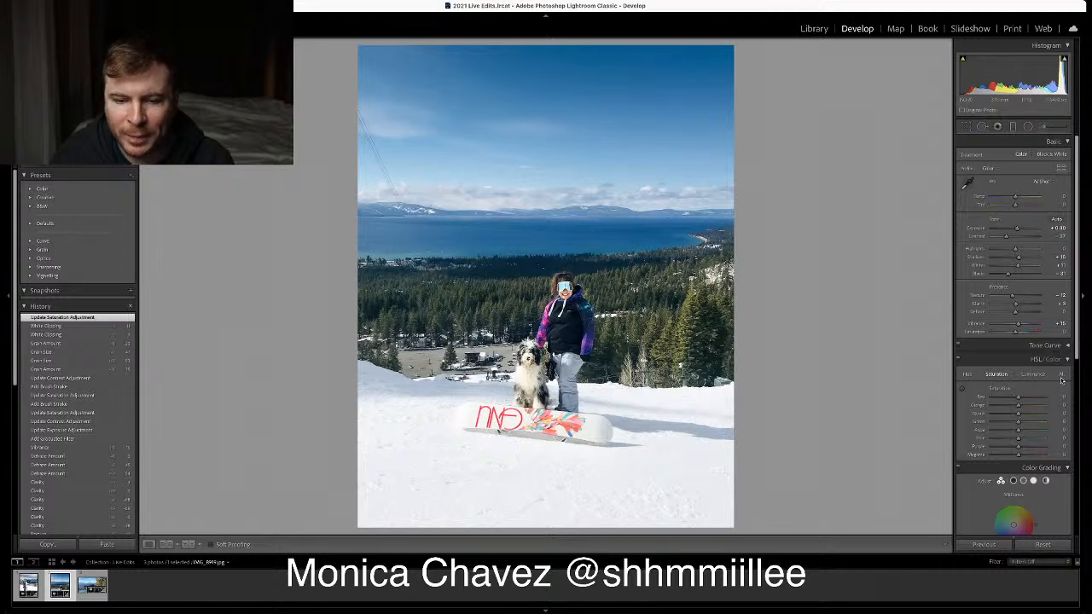
Open the lake beach photo and reset its crop to the full vertical frame
{"action": "key", "text": "Right"}
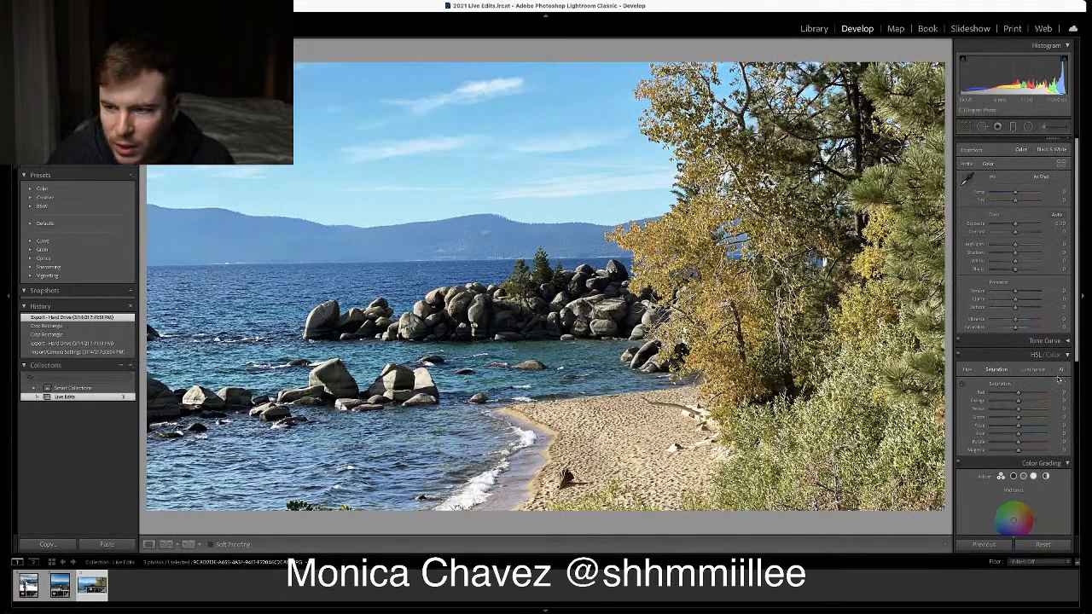
{"action": "left_click", "coordinate": [965, 127]}
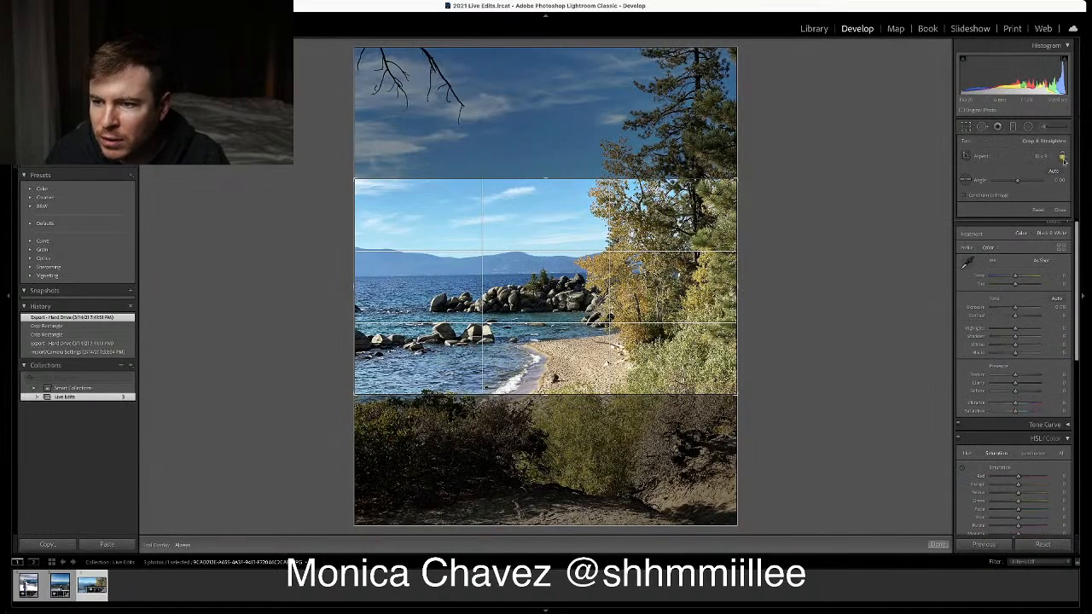
{"action": "left_click", "coordinate": [1039, 210]}
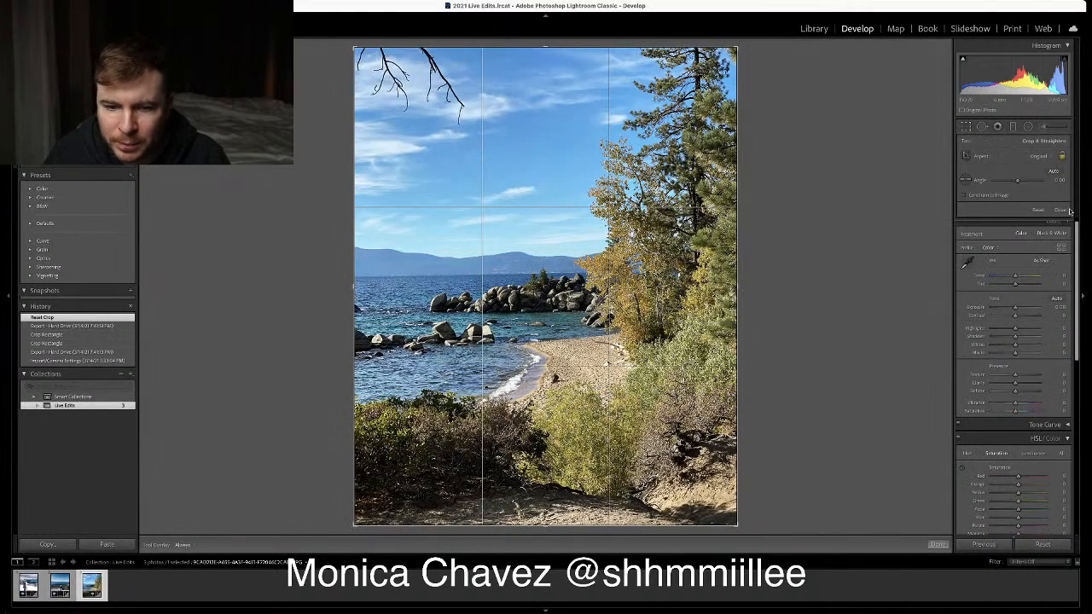
{"action": "left_click", "coordinate": [1068, 212]}
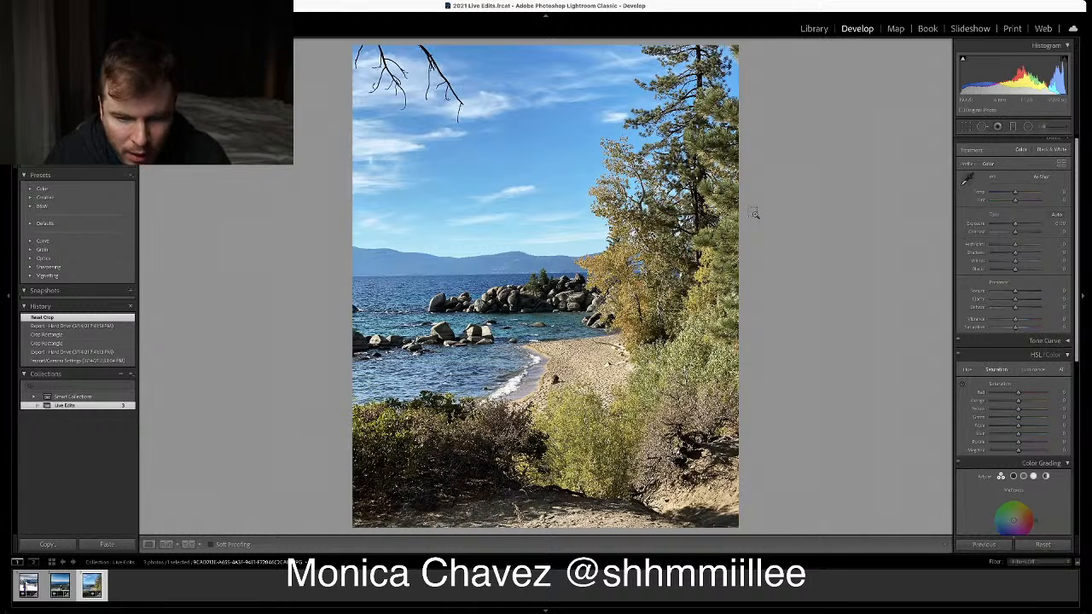
Switch to OBS, hide the text source showing the photographer's name, and return to Lightroom Classic
{"action": "key", "text": "super+Tab"}
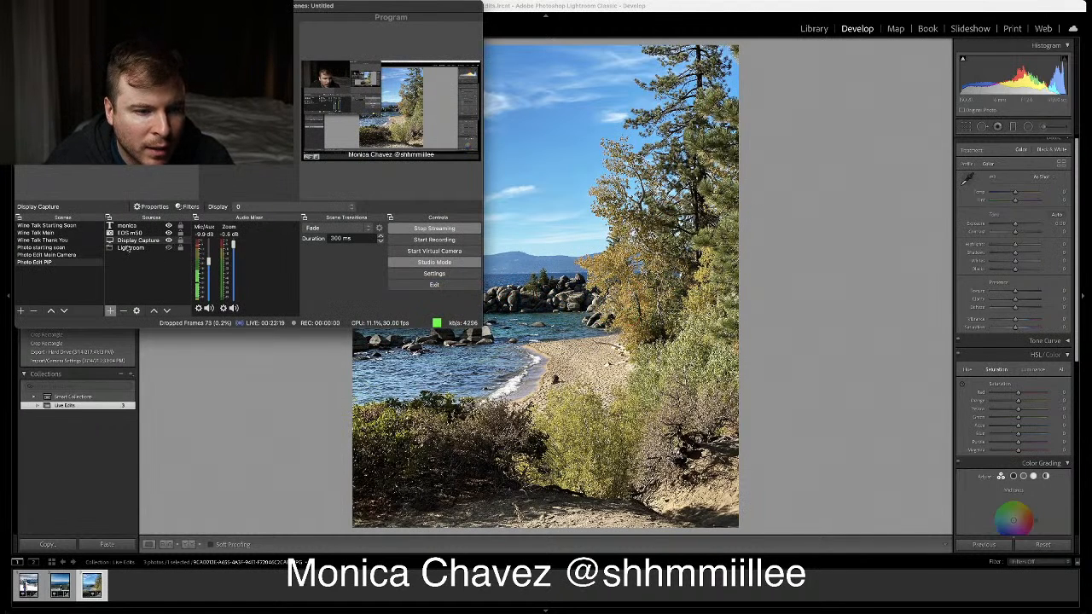
{"action": "left_click", "coordinate": [160, 239]}
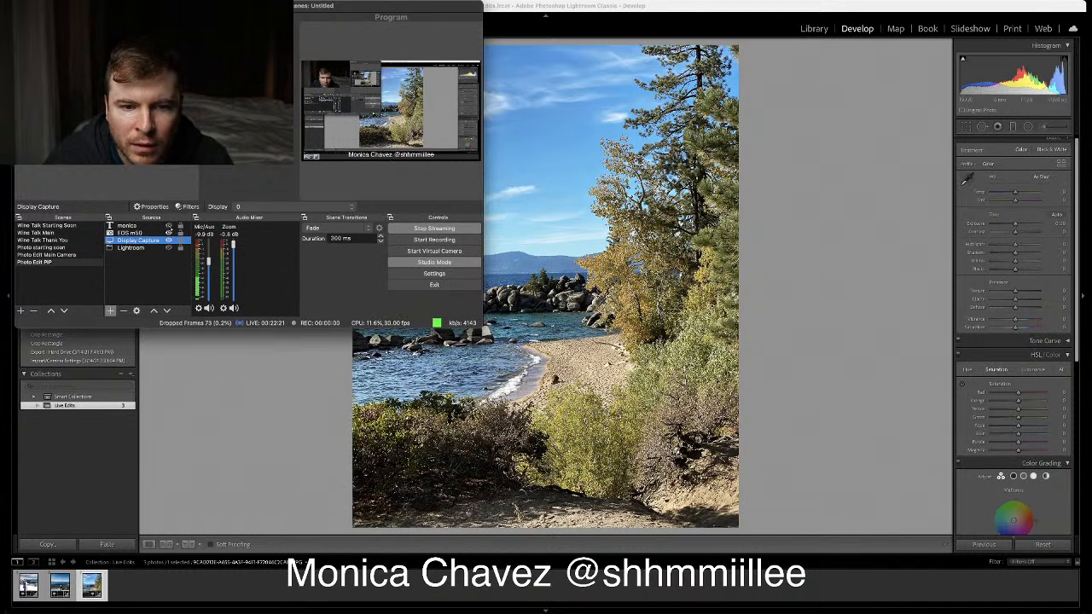
{"action": "left_click", "coordinate": [169, 226]}
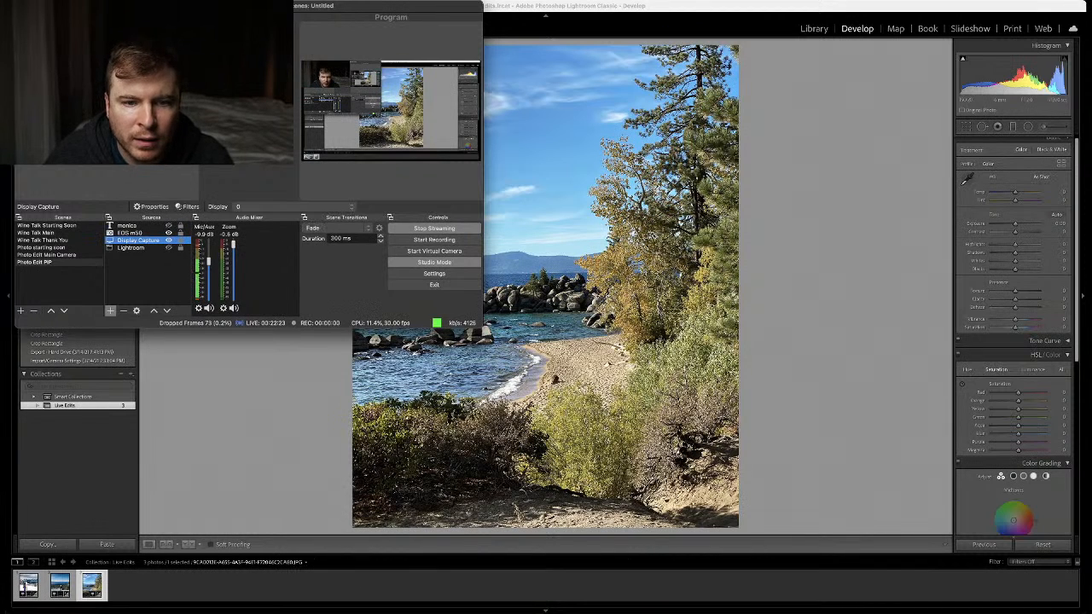
{"action": "key", "text": "super+Tab"}
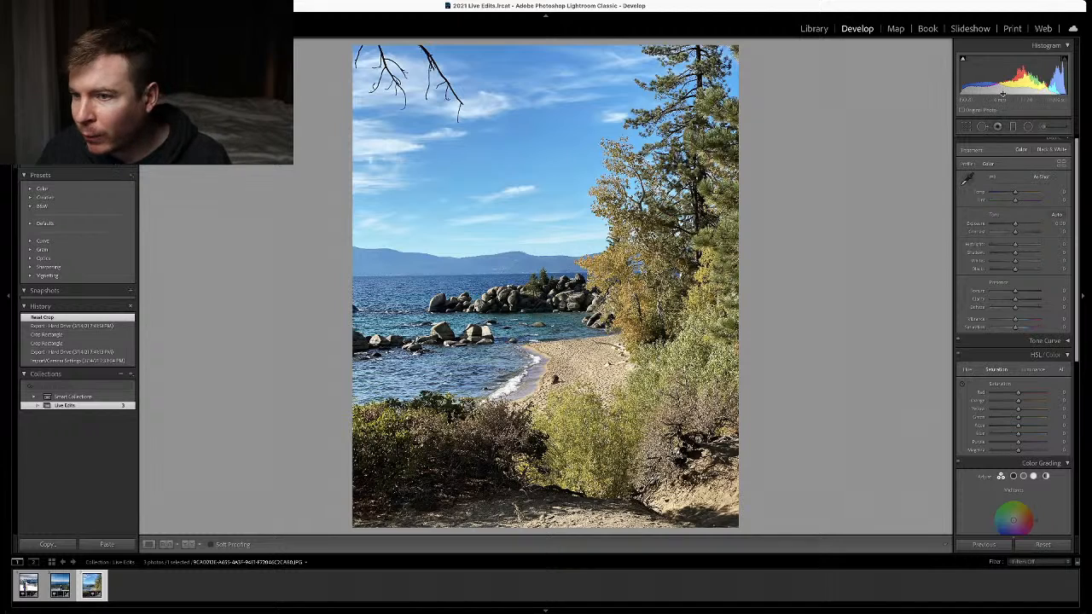
Straighten the lake photo with the automatic angle correction
{"action": "left_click", "coordinate": [965, 127]}
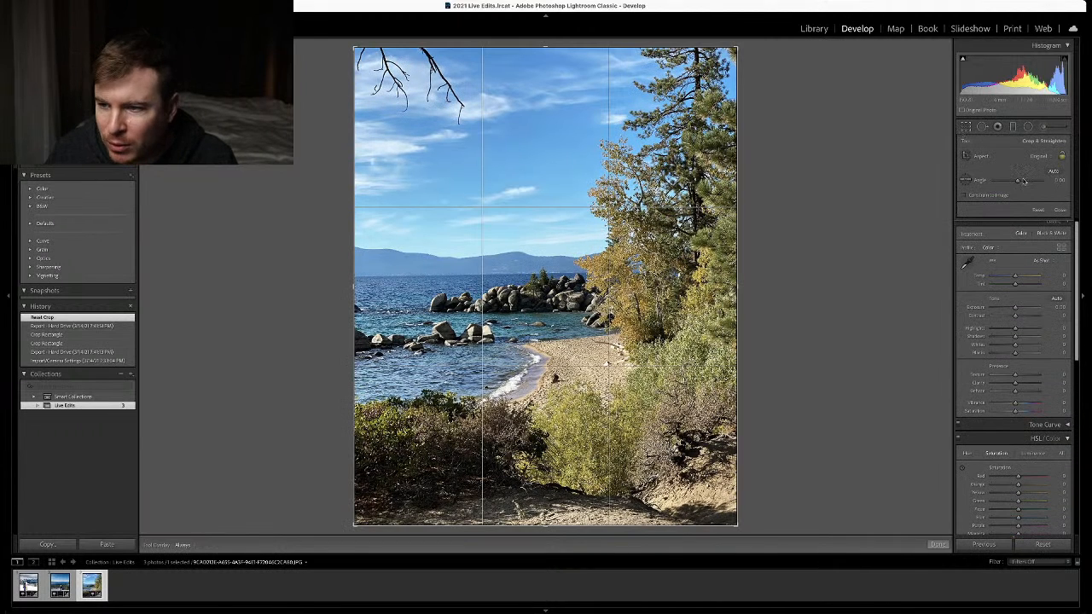
{"action": "left_click", "coordinate": [1053, 173]}
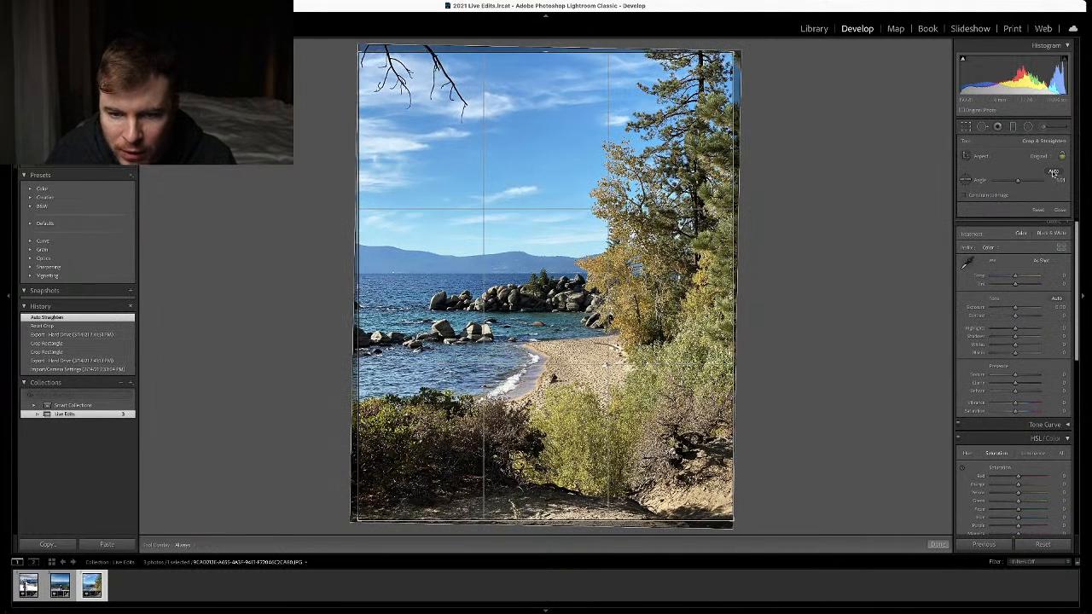
{"action": "left_click", "coordinate": [1059, 211]}
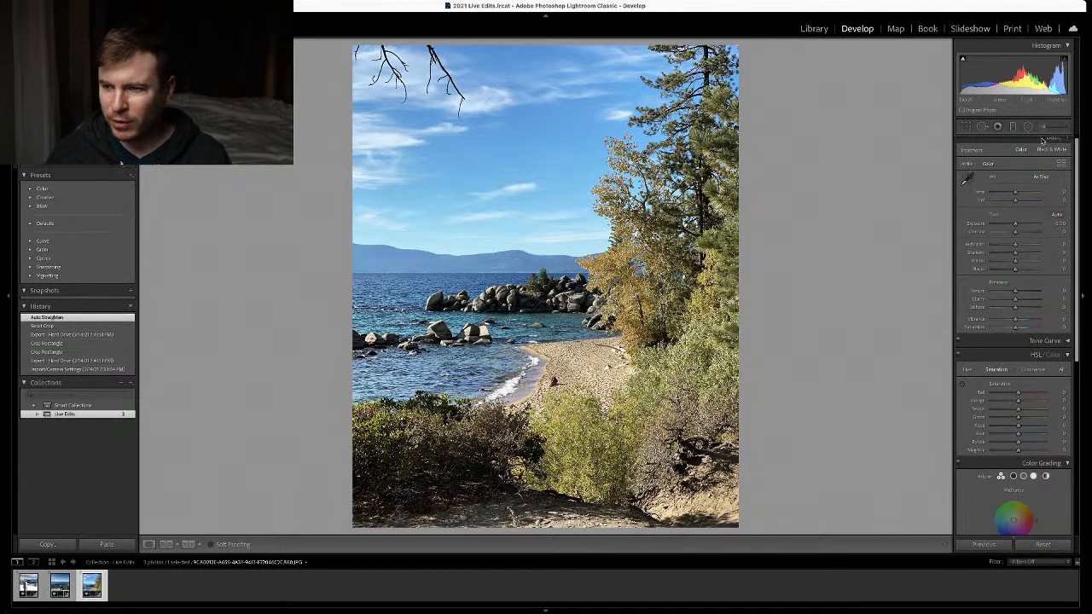
Straighten the lake photo by tracing the water's horizon with the Straighten tool, and apply the crop
{"action": "left_click", "coordinate": [968, 128]}
{"action": "left_click_drag", "start_coordinate": [825, 268], "coordinate": [825, 268]}
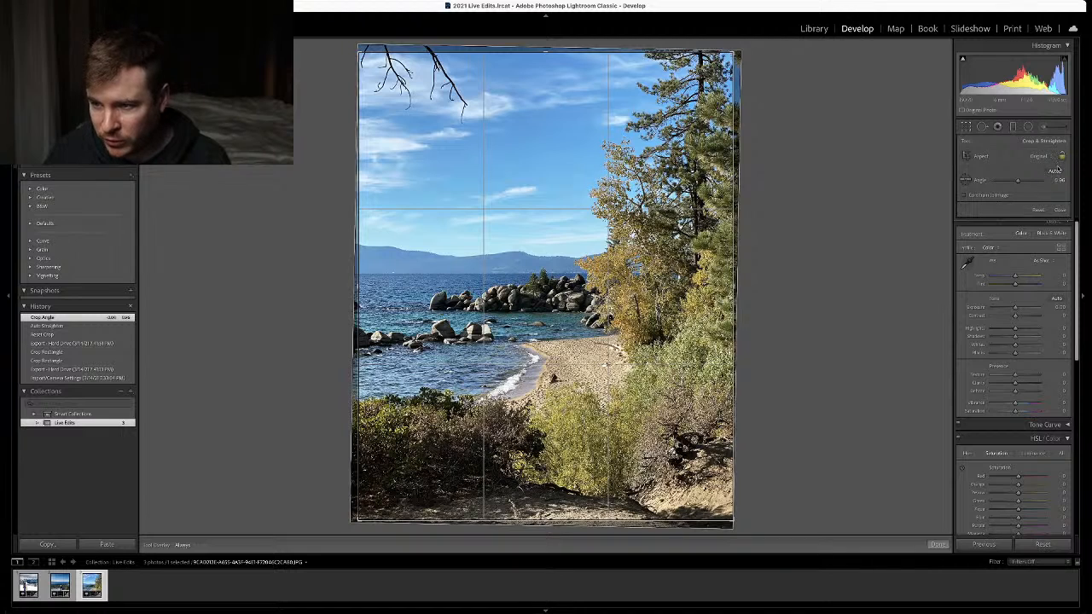
{"action": "left_click", "coordinate": [967, 182]}
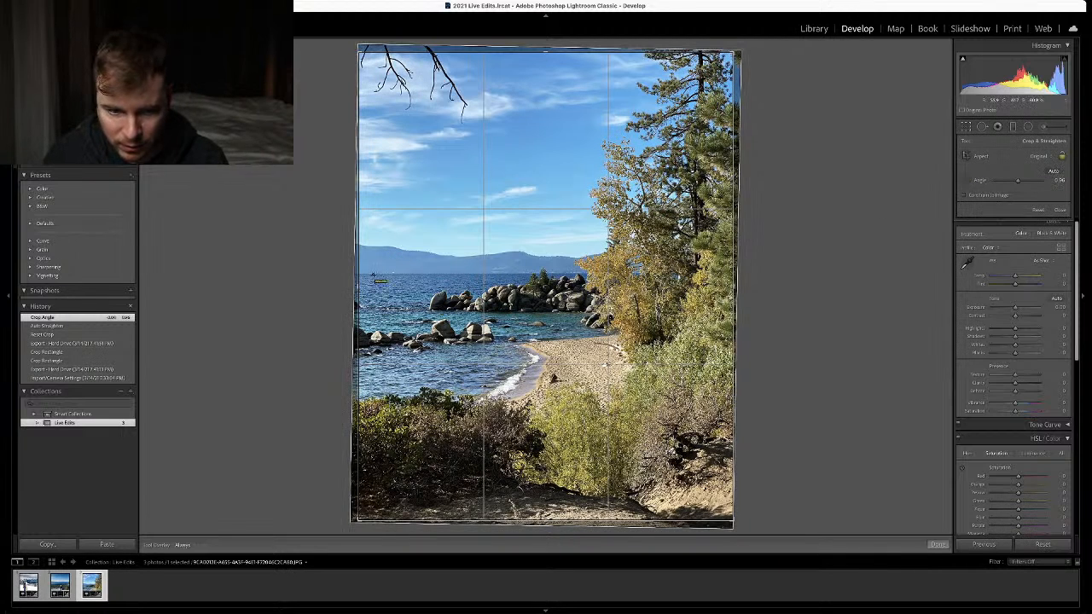
{"action": "left_click_drag", "start_coordinate": [363, 274], "coordinate": [569, 274]}
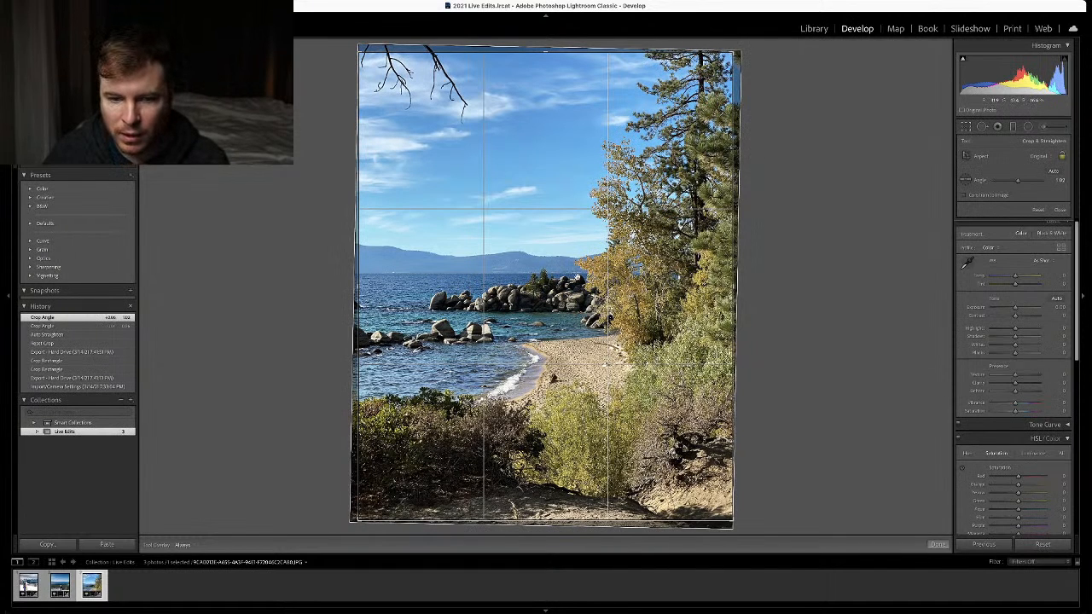
{"action": "left_click", "coordinate": [938, 544]}
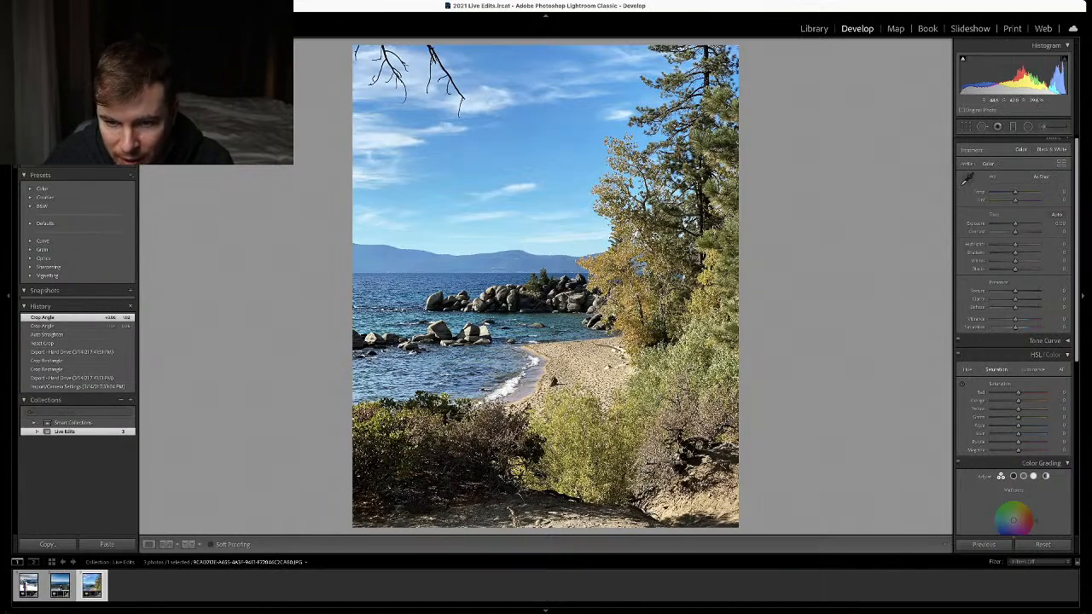
Inspect the lake photo up close, then try the automatic tone settings and undo them
{"action": "left_click", "coordinate": [621, 268]}
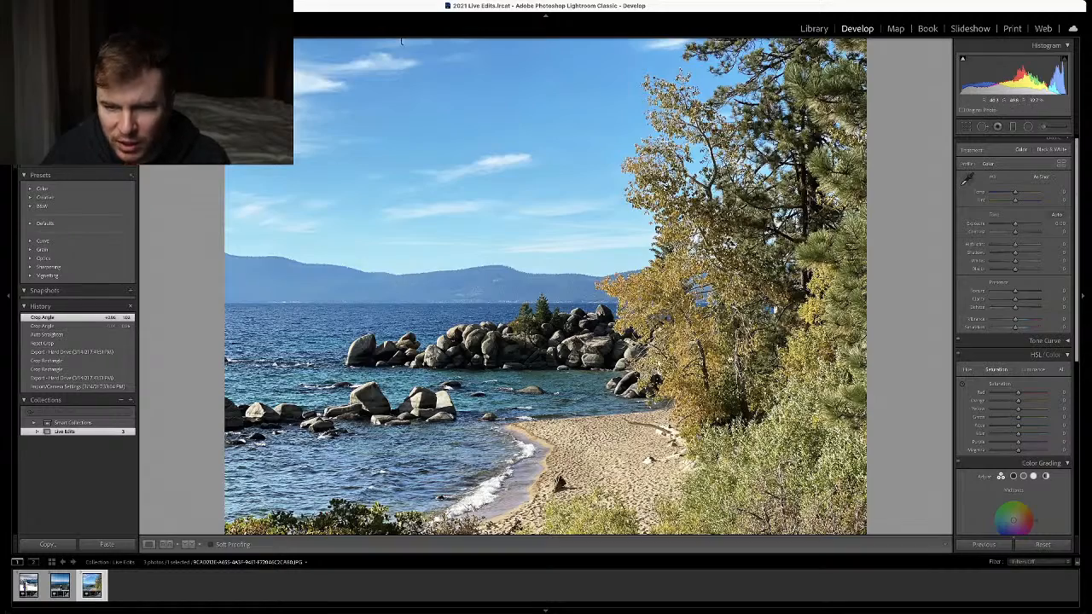
{"action": "left_click", "coordinate": [522, 467]}
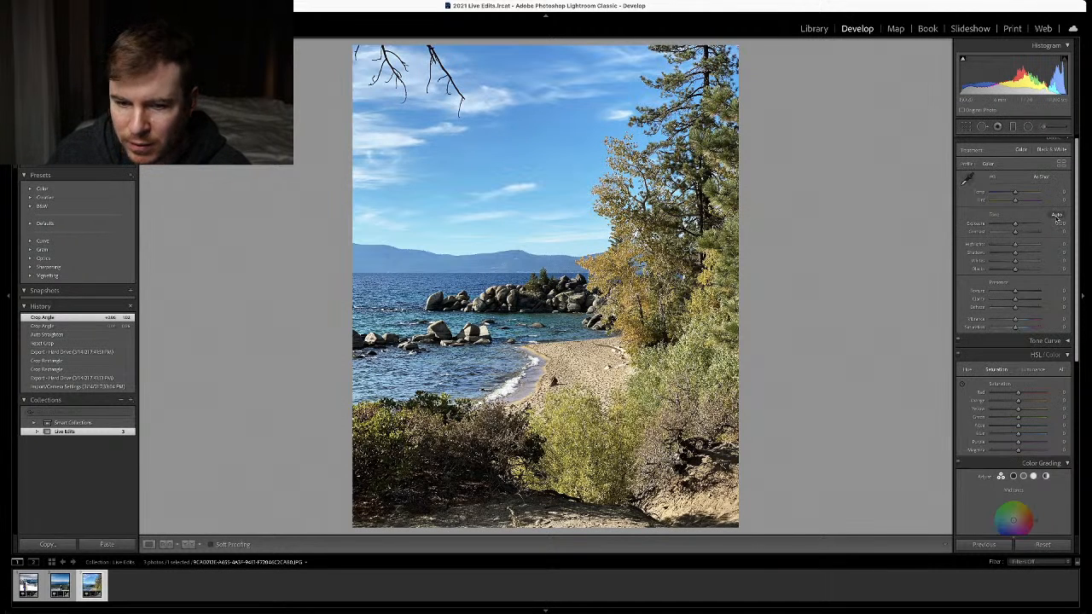
{"action": "left_click", "coordinate": [1056, 217]}
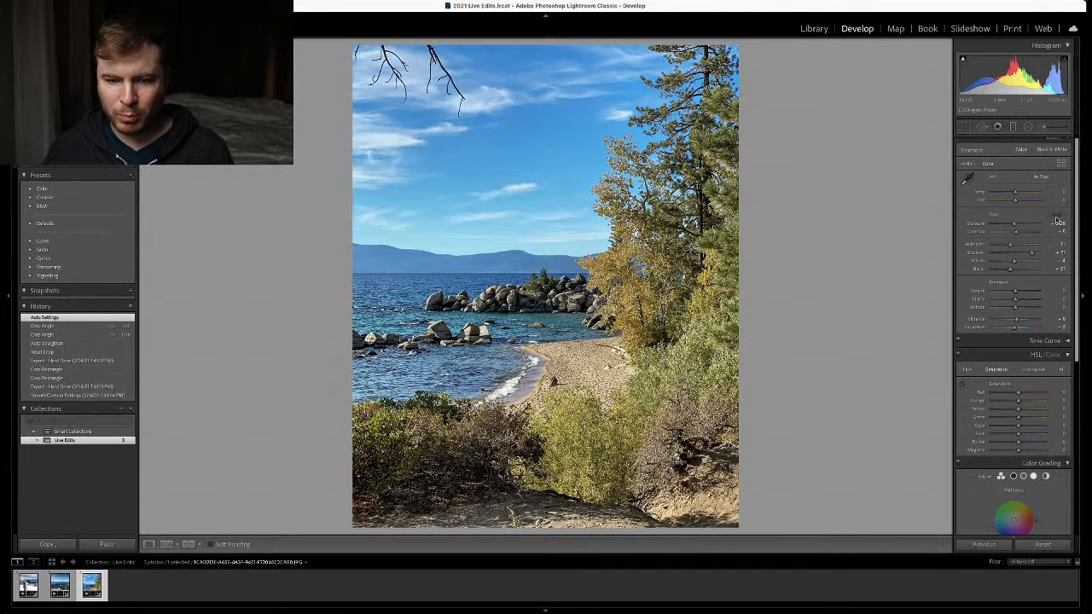
{"action": "key", "text": "super+z"}
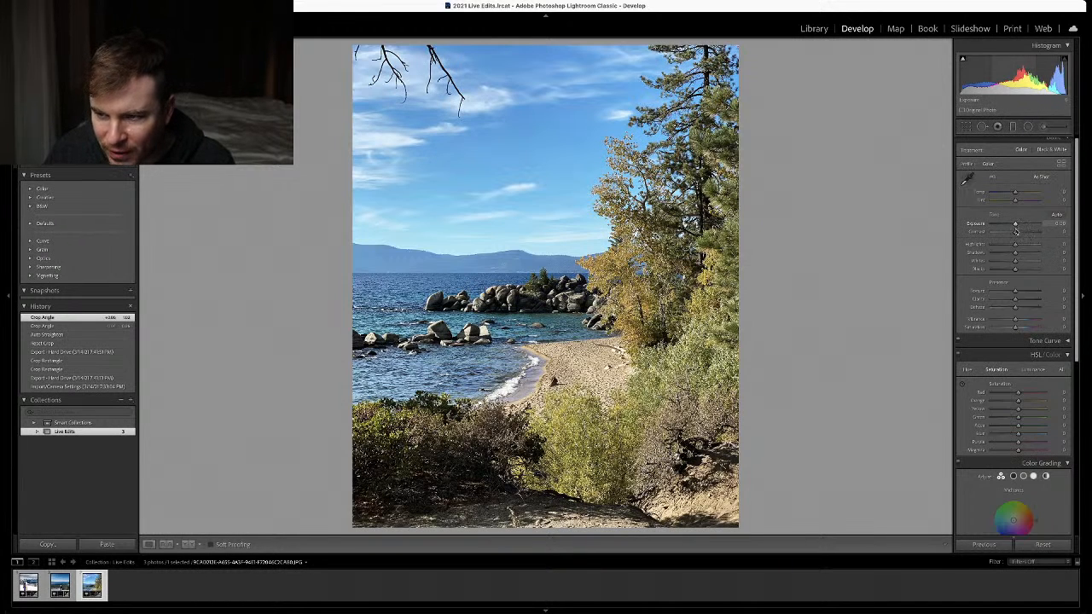
Lower the lake photo's Contrast to about -91, Highlights and Shadows moderately, and Blacks to about -10
{"action": "left_click_drag", "start_coordinate": [1017, 231], "coordinate": [993, 240]}
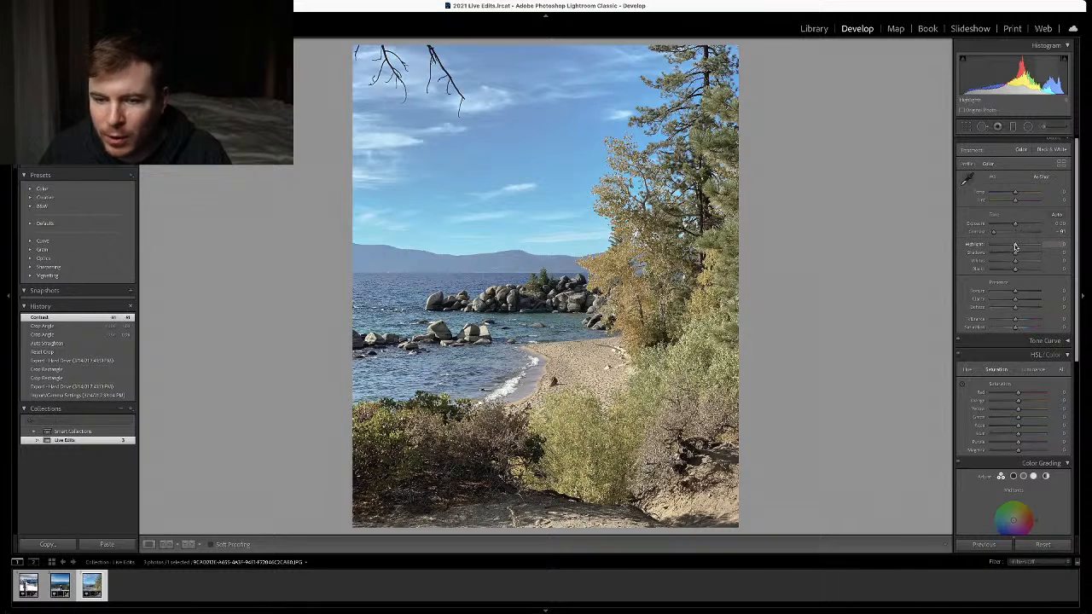
{"action": "left_click_drag", "start_coordinate": [1015, 246], "coordinate": [1039, 255]}
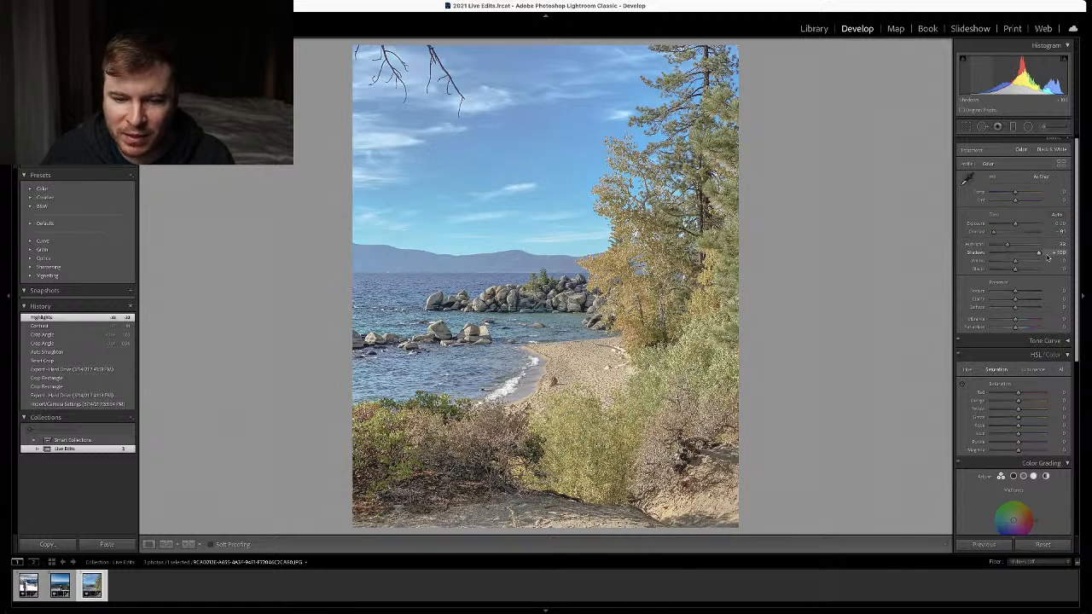
{"action": "left_click_drag", "start_coordinate": [1048, 258], "coordinate": [1011, 263]}
{"action": "left_click", "coordinate": [525, 306]}
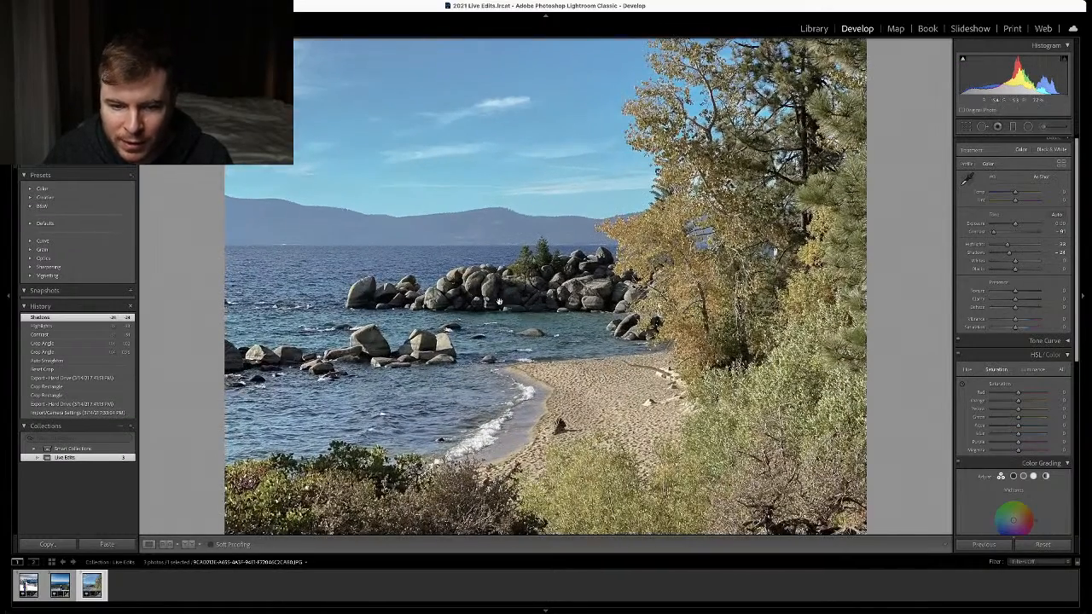
{"action": "left_click", "coordinate": [510, 304]}
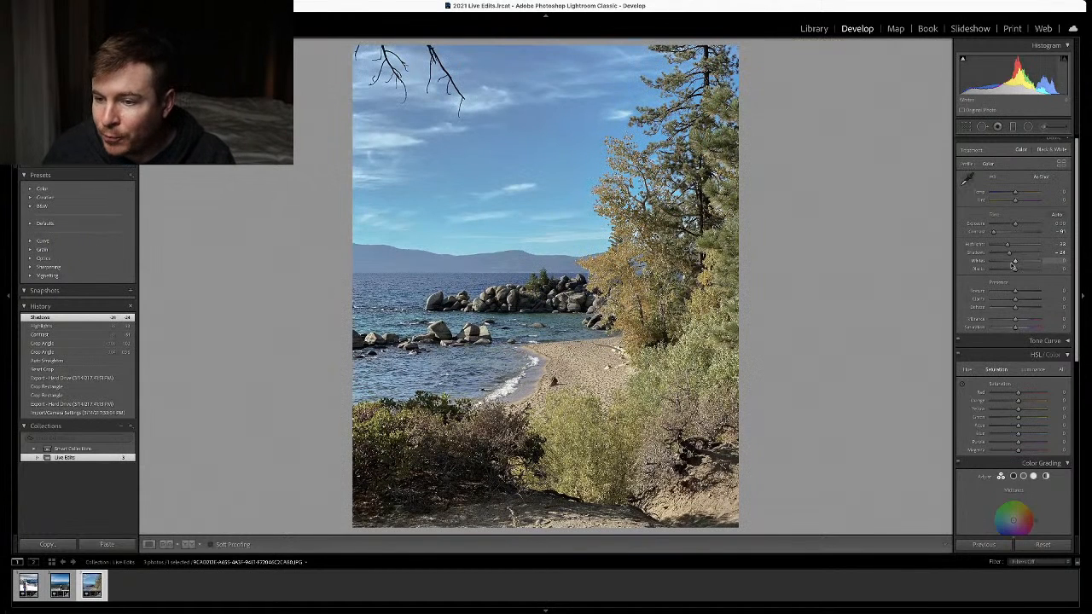
{"action": "left_click_drag", "start_coordinate": [1015, 264], "coordinate": [1013, 271]}
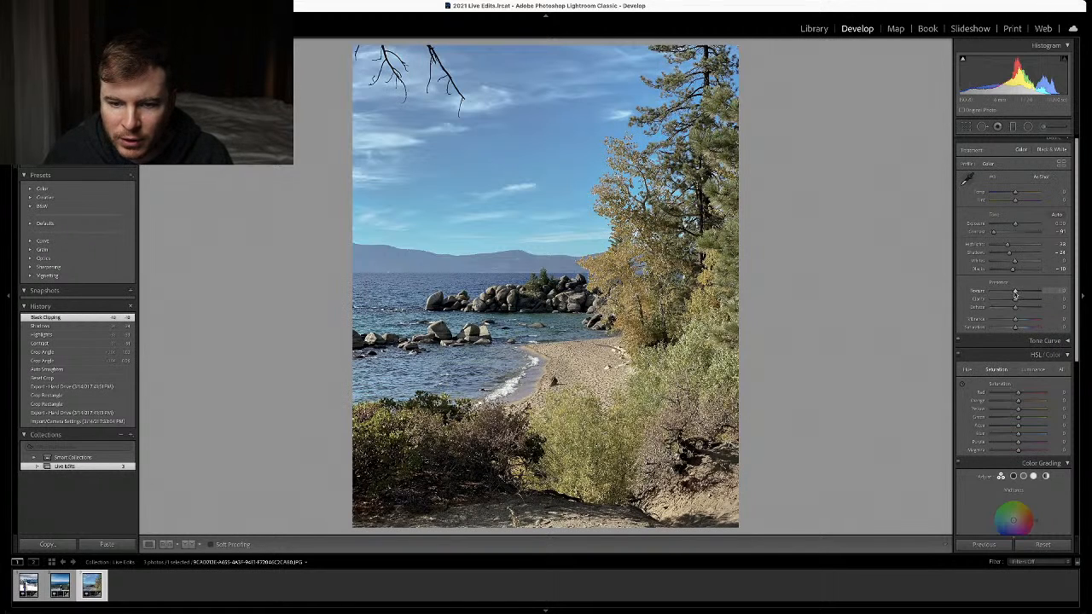
Lower the lake photo's Texture to about -52, reset Clarity to 0 and raise Dehaze to about +25
{"action": "mouse_move", "coordinate": [1015, 293]}
{"action": "left_mouse_down"}
{"action": "mouse_move", "coordinate": [1041, 295]}
{"action": "mouse_move", "coordinate": [995, 296]}
{"action": "mouse_move", "coordinate": [1034, 301]}
{"action": "mouse_move", "coordinate": [1021, 311]}
{"action": "left_mouse_up"}
{"action": "double_click", "coordinate": [1034, 301]}
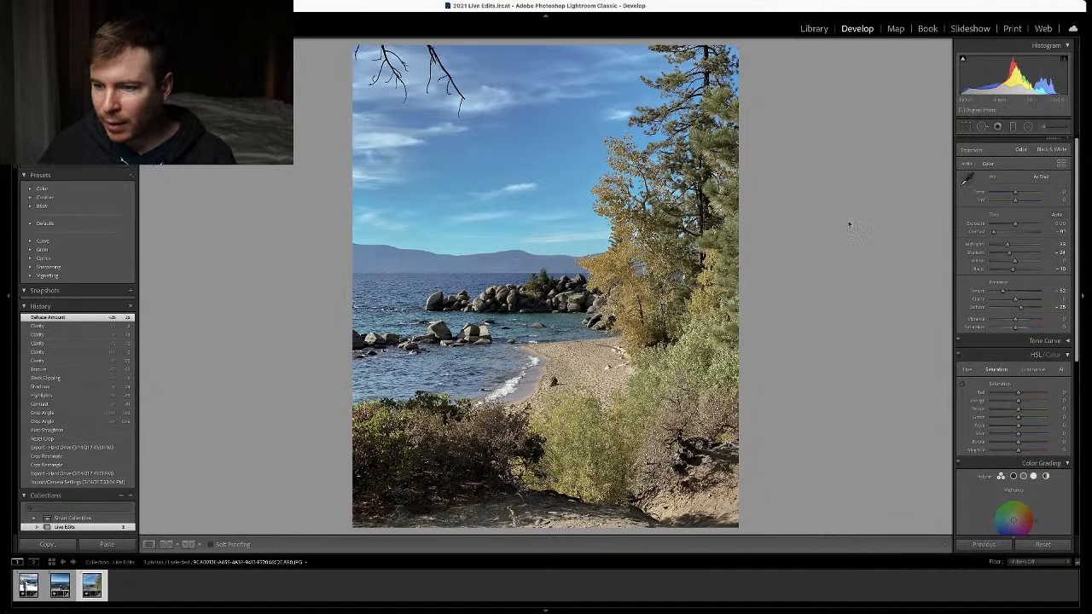
Shape the lake photo's point curve for a faded look by lifting the black point, anchoring the shadows and raising the upper midtones
{"action": "scroll", "coordinate": [1009, 344], "scroll_direction": "down", "scroll_amount": 2}
{"action": "scroll", "coordinate": [1010, 344], "scroll_direction": "down", "scroll_amount": 2}
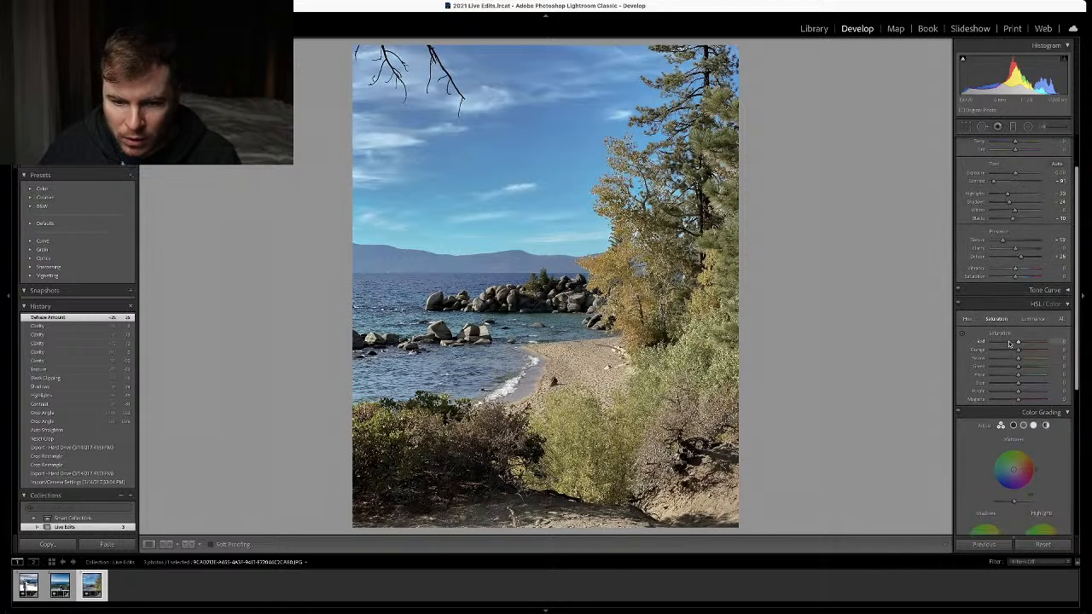
{"action": "scroll", "coordinate": [1009, 344], "scroll_direction": "down", "scroll_amount": 2}
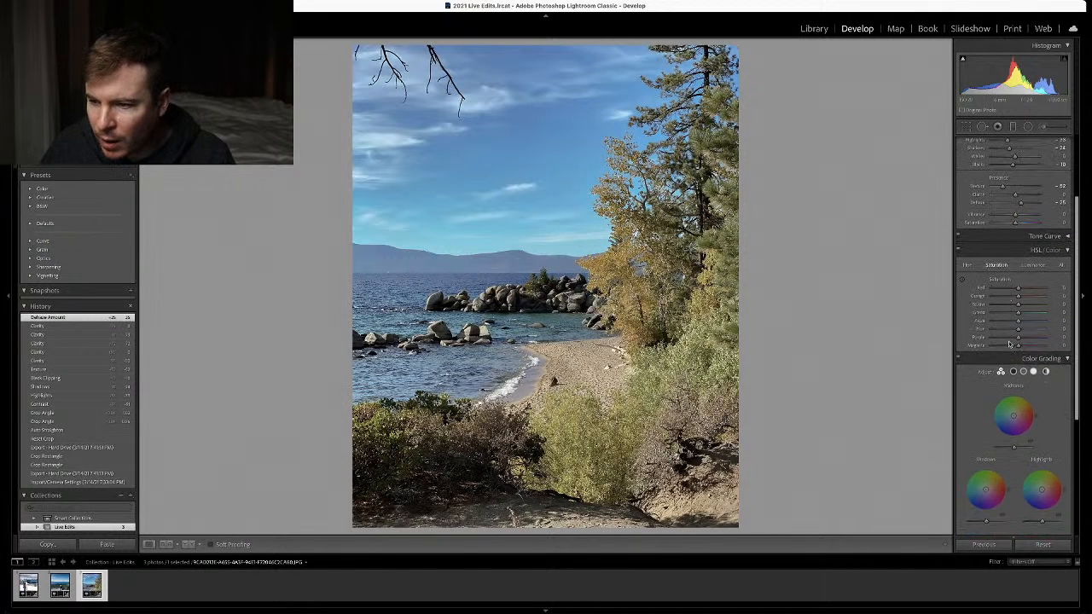
{"action": "scroll", "coordinate": [1009, 344], "scroll_direction": "down", "scroll_amount": 2}
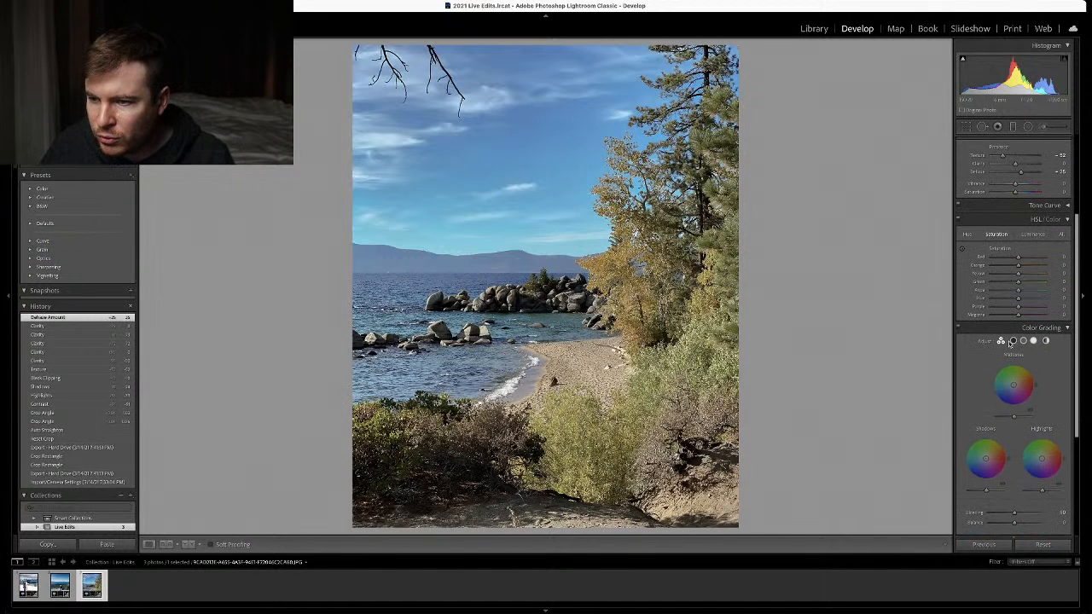
{"action": "left_click", "coordinate": [1068, 206]}
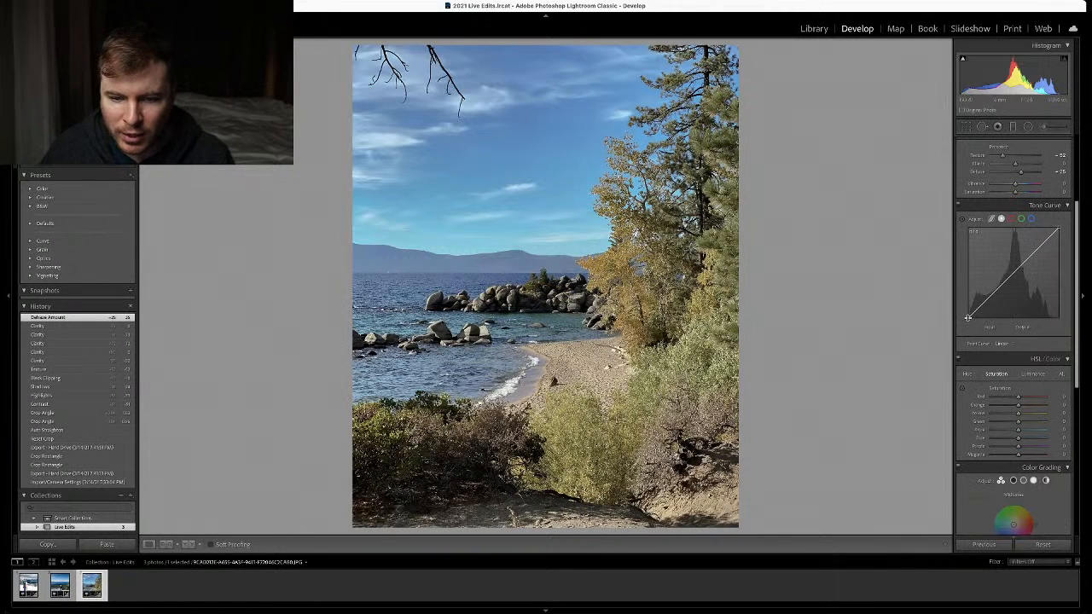
{"action": "left_click_drag", "start_coordinate": [969, 320], "coordinate": [981, 302]}
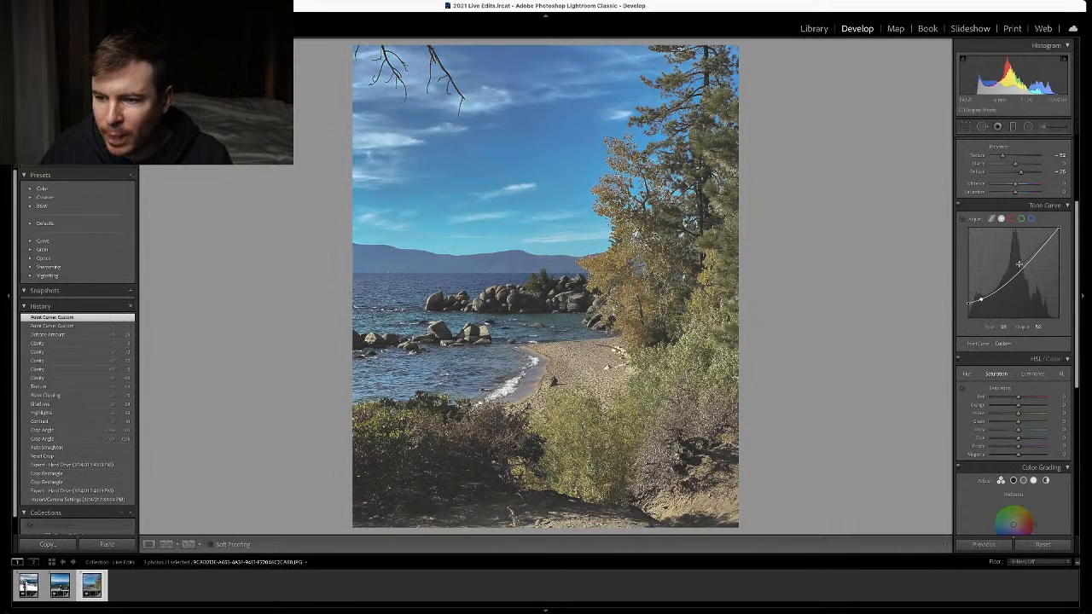
{"action": "left_click_drag", "start_coordinate": [1030, 263], "coordinate": [1076, 207]}
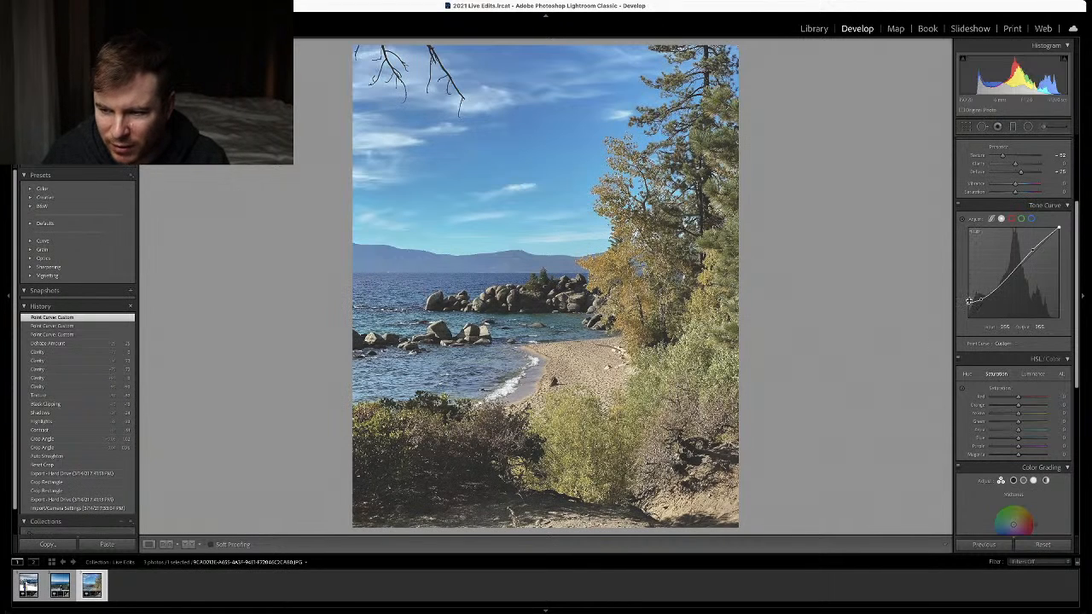
{"action": "left_click_drag", "start_coordinate": [969, 303], "coordinate": [967, 309]}
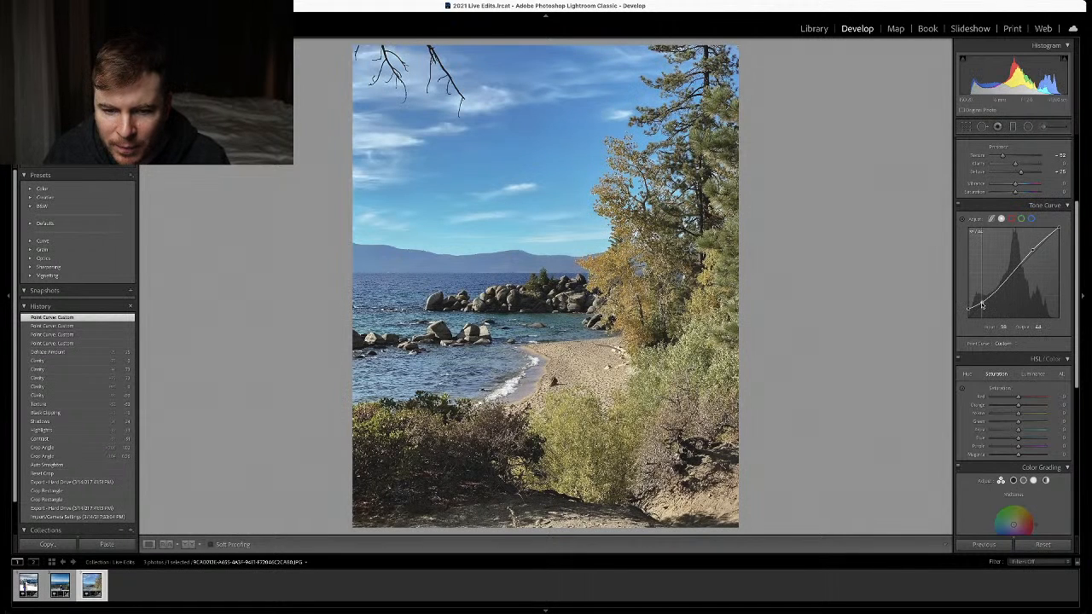
{"action": "left_click_drag", "start_coordinate": [982, 305], "coordinate": [981, 301]}
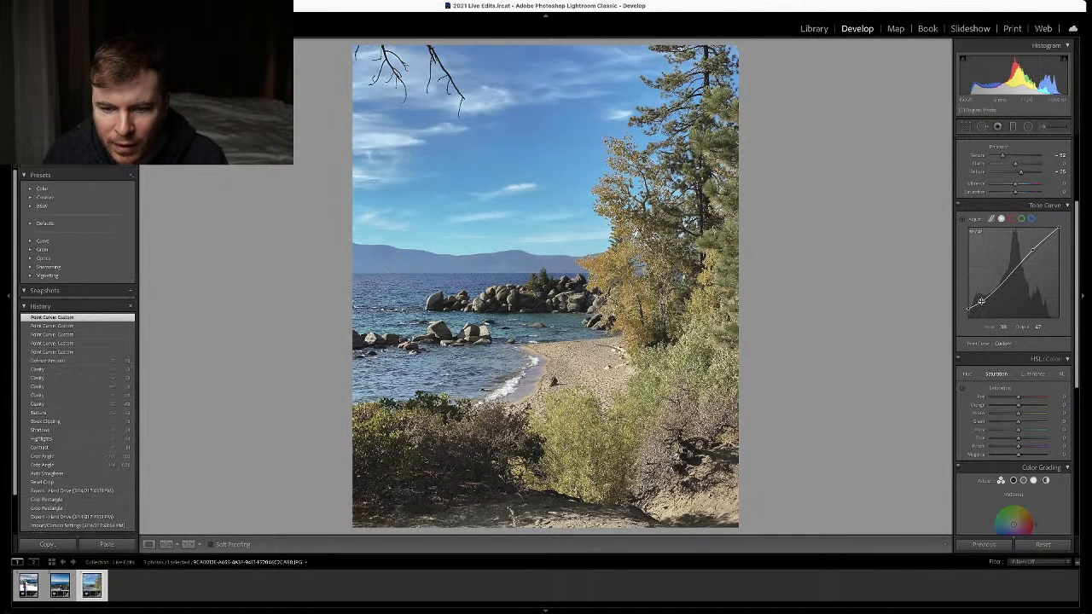
Examine the golden tree's foliage in the sharpening and noise reduction preview
{"action": "scroll", "coordinate": [1025, 310], "scroll_direction": "down", "scroll_amount": 8}
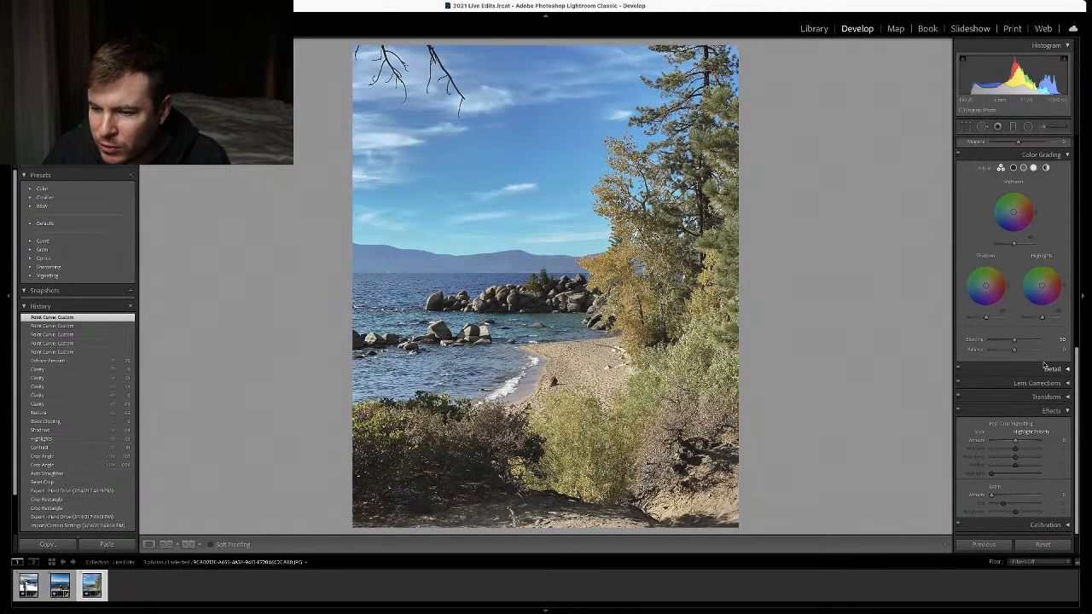
{"action": "left_click", "coordinate": [1062, 368]}
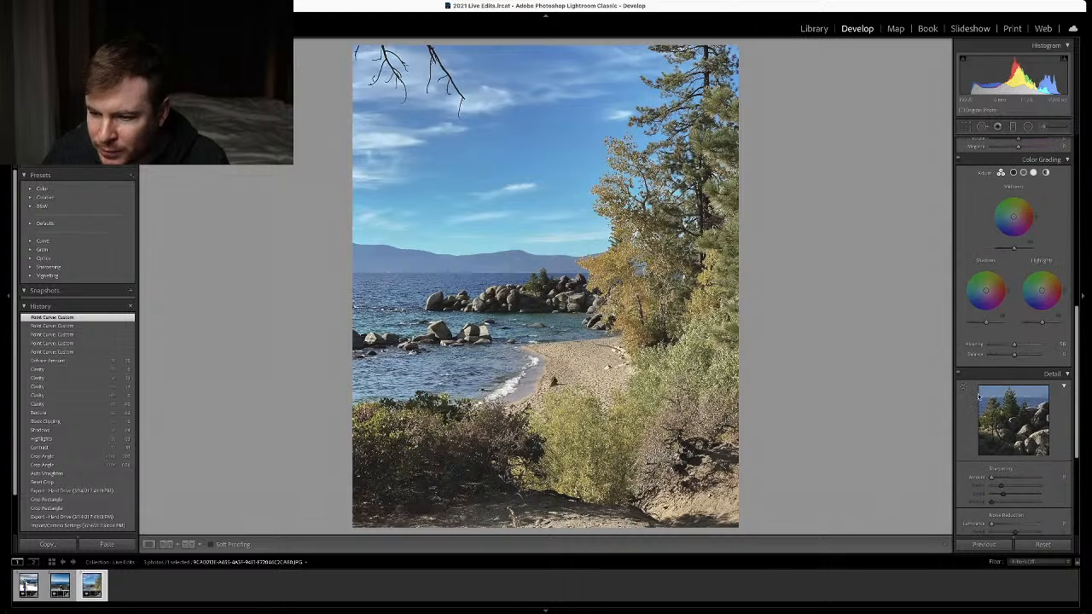
{"action": "left_click", "coordinate": [623, 295]}
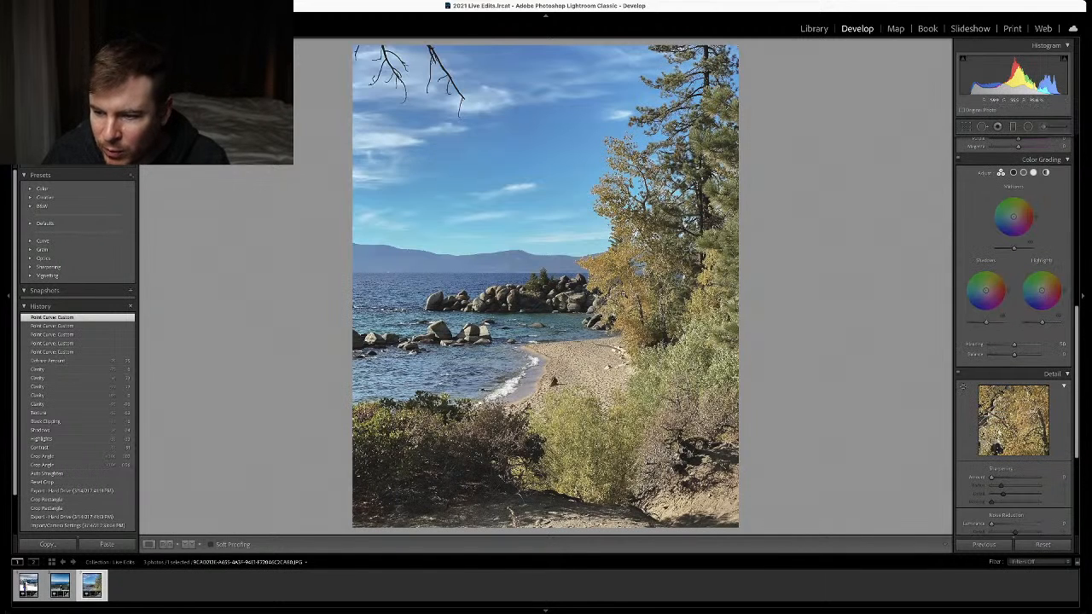
{"action": "left_click", "coordinate": [964, 388]}
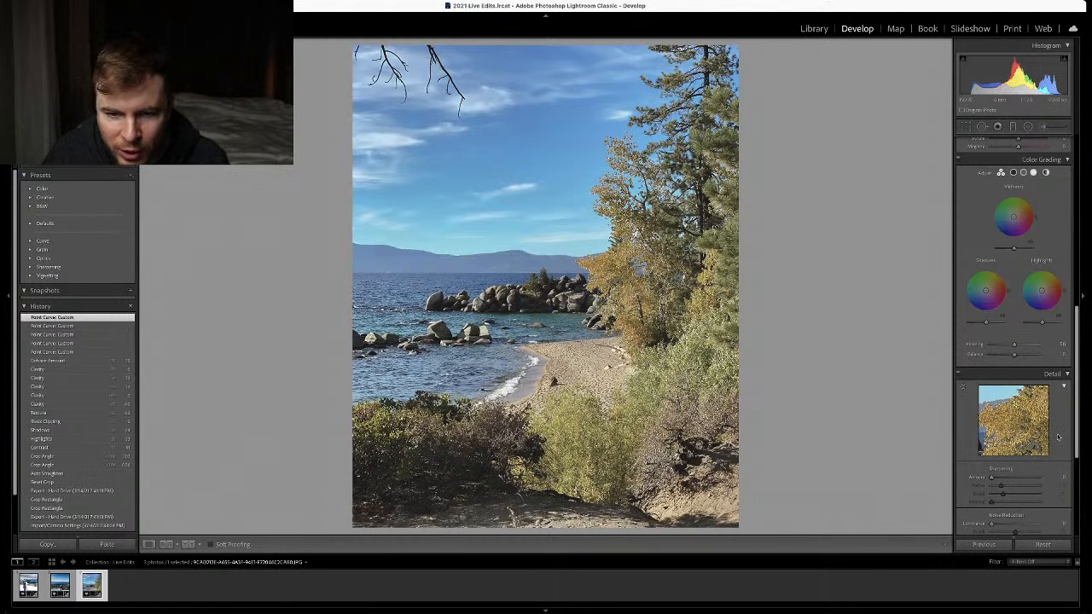
{"action": "left_click", "coordinate": [1068, 375]}
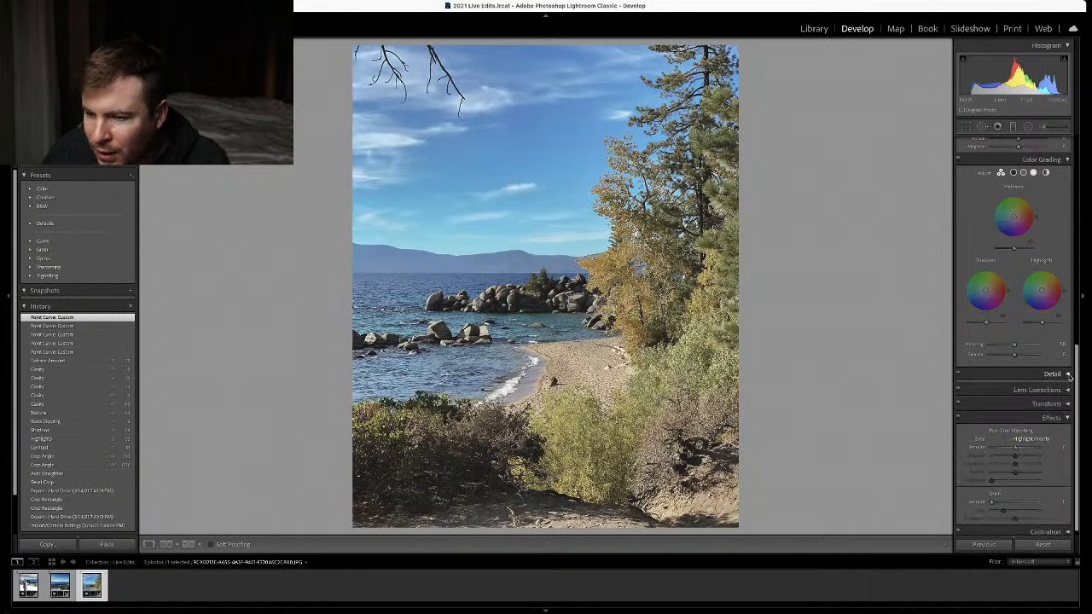
Add film grain to the lake photo with Amount about 35, Size about 72 and Roughness about 69, checking it at different magnifications
{"action": "scroll", "coordinate": [1051, 408], "scroll_direction": "down", "scroll_amount": 1}
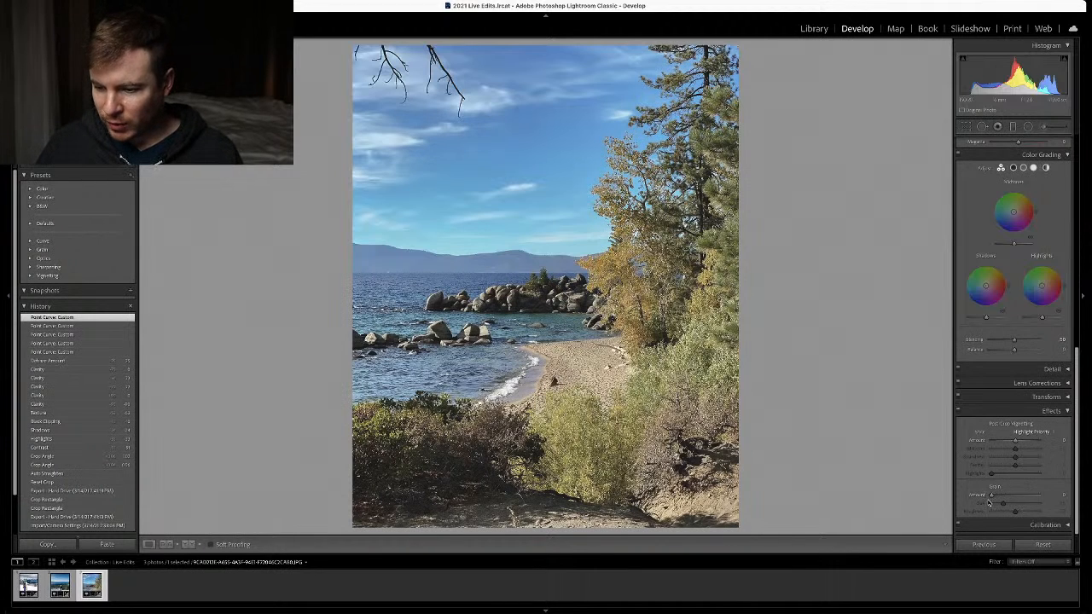
{"action": "left_click_drag", "start_coordinate": [991, 495], "coordinate": [1027, 507]}
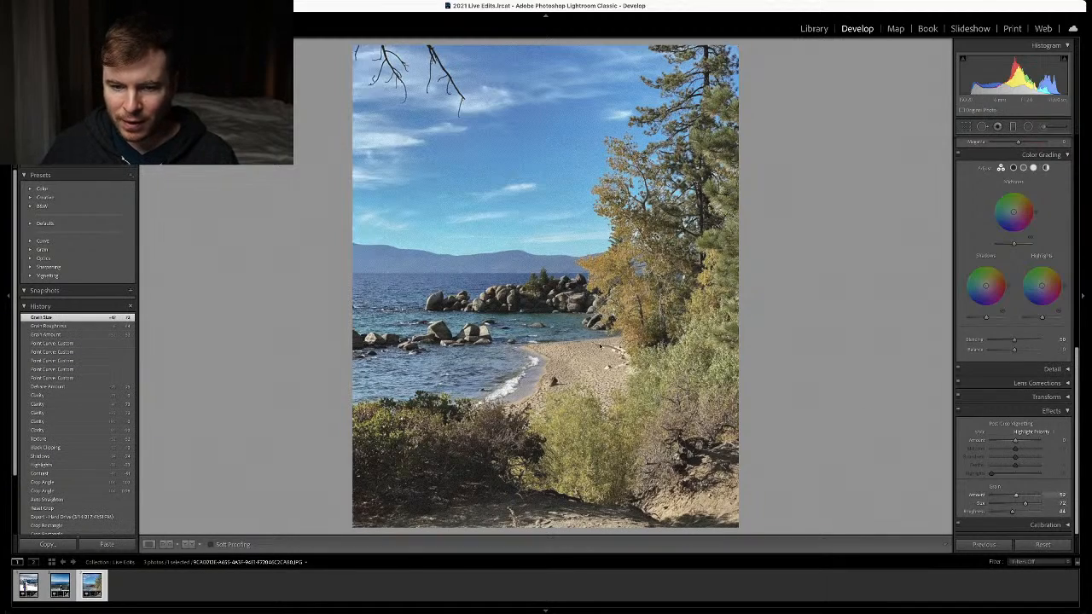
{"action": "left_click", "coordinate": [616, 348]}
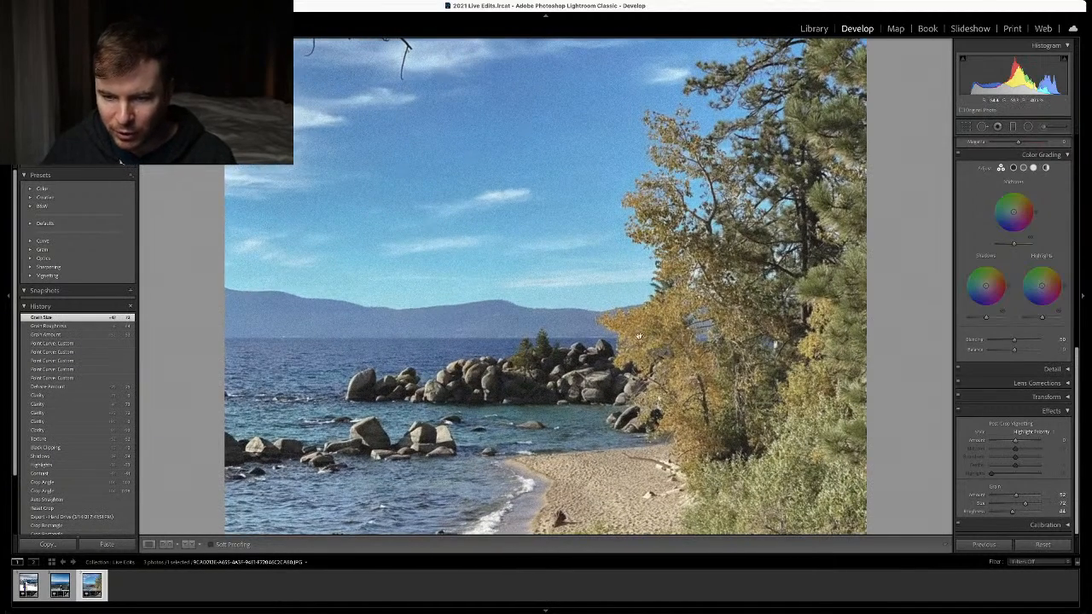
{"action": "left_click", "coordinate": [638, 337]}
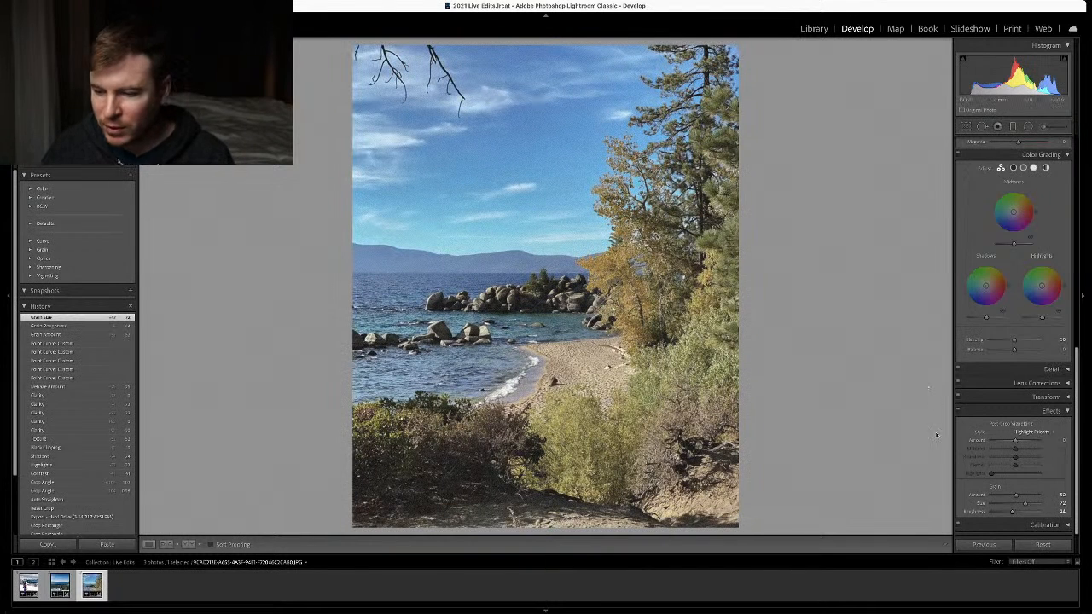
{"action": "mouse_move", "coordinate": [1017, 496]}
{"action": "left_mouse_down"}
{"action": "mouse_move", "coordinate": [1001, 498]}
{"action": "mouse_move", "coordinate": [1003, 515]}
{"action": "mouse_move", "coordinate": [1022, 515]}
{"action": "mouse_move", "coordinate": [1002, 516]}
{"action": "mouse_move", "coordinate": [1027, 516]}
{"action": "left_mouse_up"}
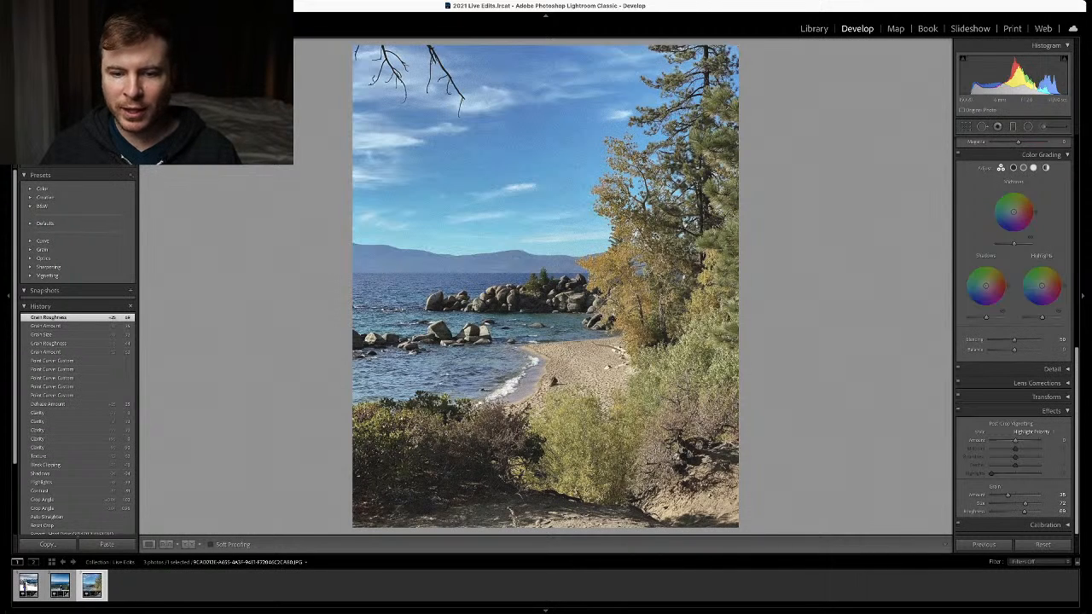
{"action": "key", "text": "super+minus"}
{"action": "key", "text": "super+minus"}
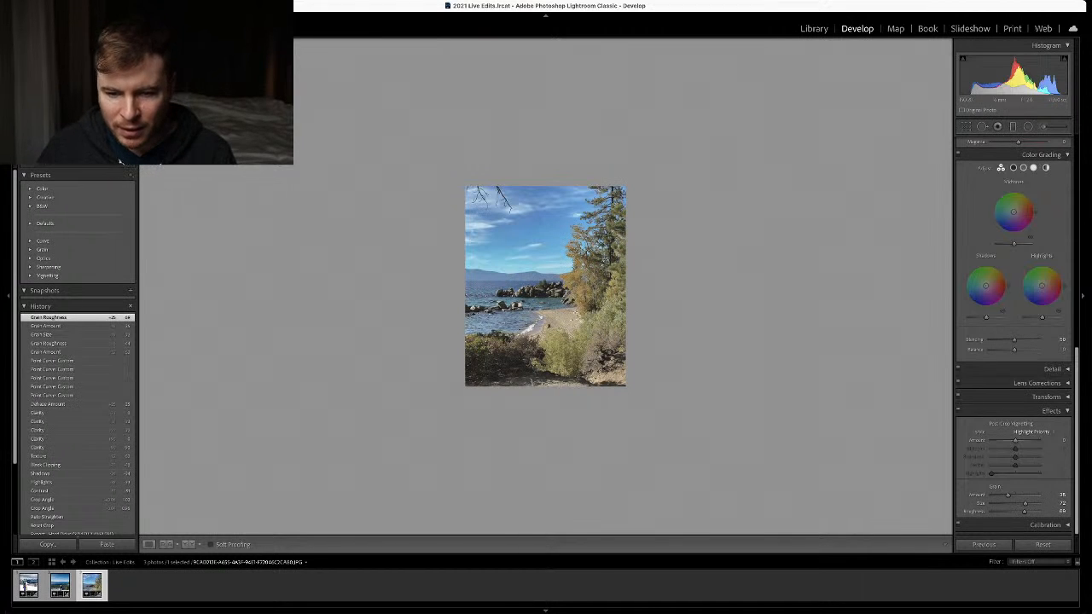
{"action": "key", "text": "super+equal"}
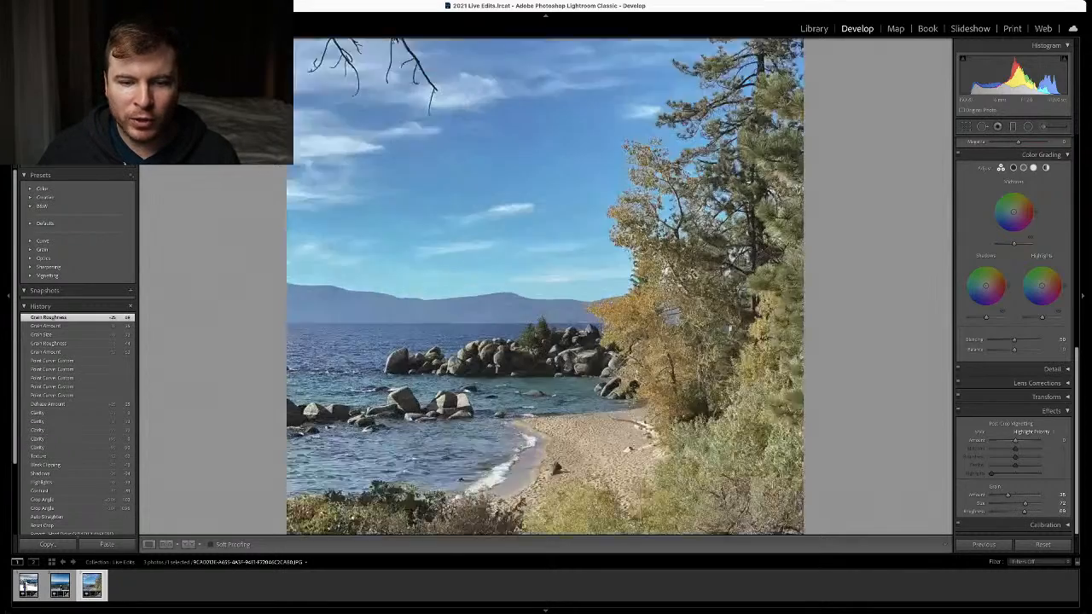
{"action": "left_click", "coordinate": [312, 170]}
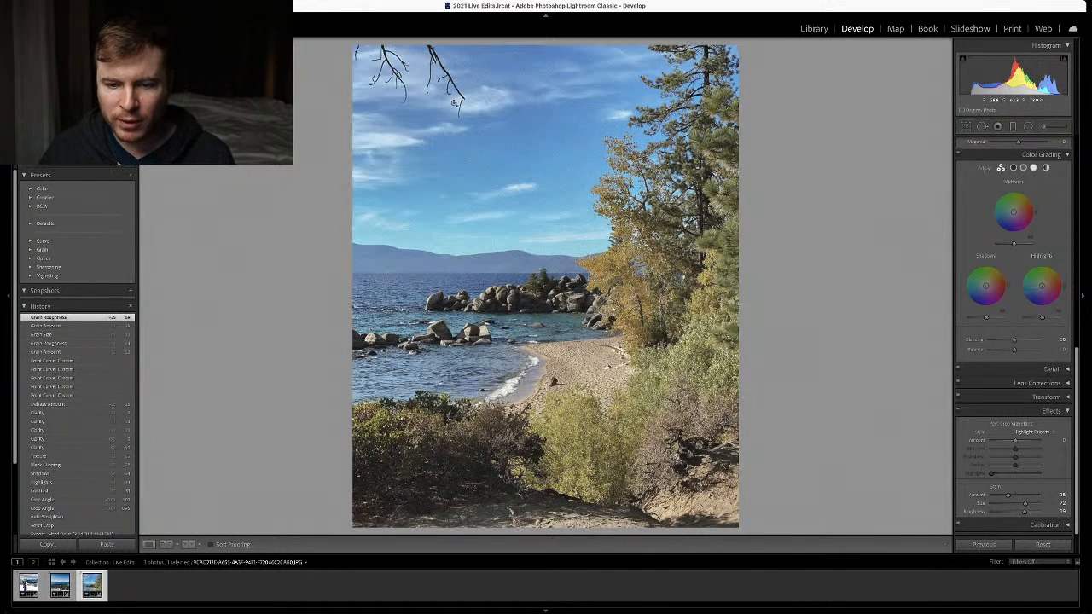
Try to heal away the bare branches hanging into the sky with Spot Removal, and reset the healing
{"action": "left_click", "coordinate": [1046, 127]}
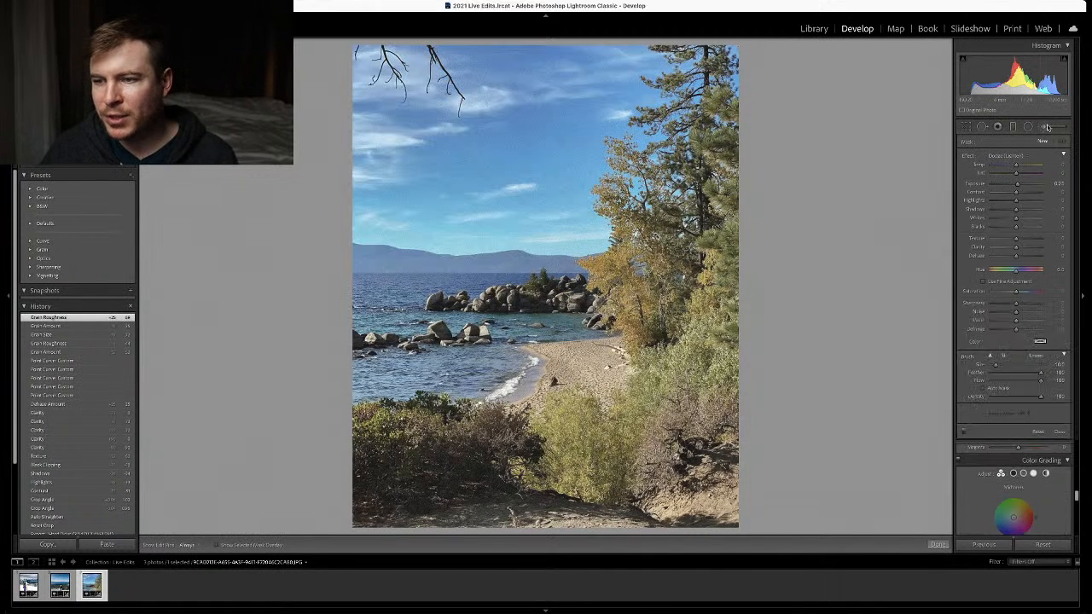
{"action": "left_click", "coordinate": [985, 127]}
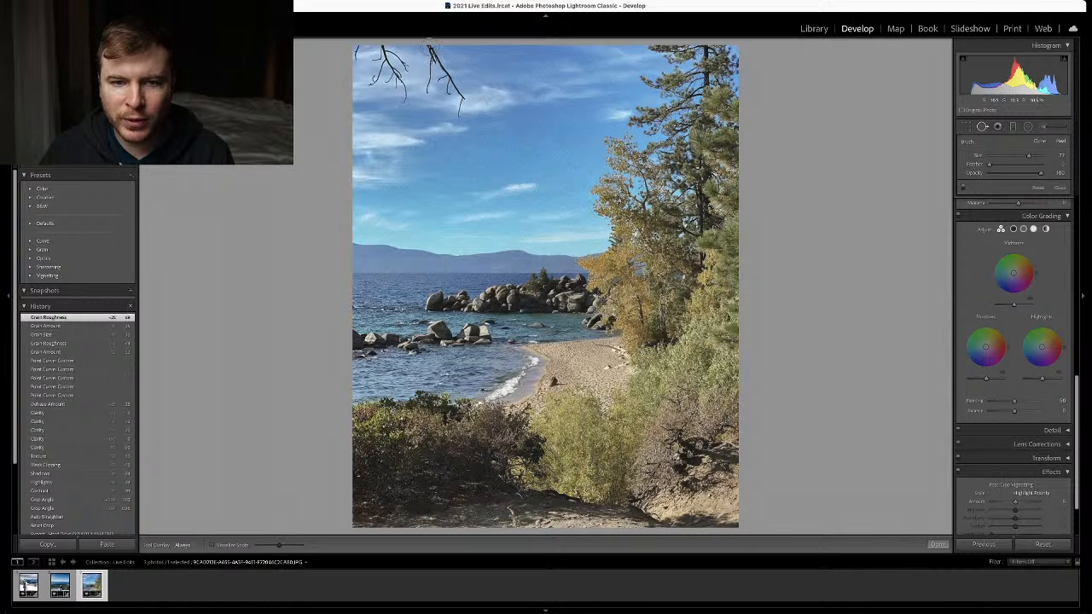
{"action": "left_click_drag", "start_coordinate": [430, 43], "coordinate": [459, 121]}
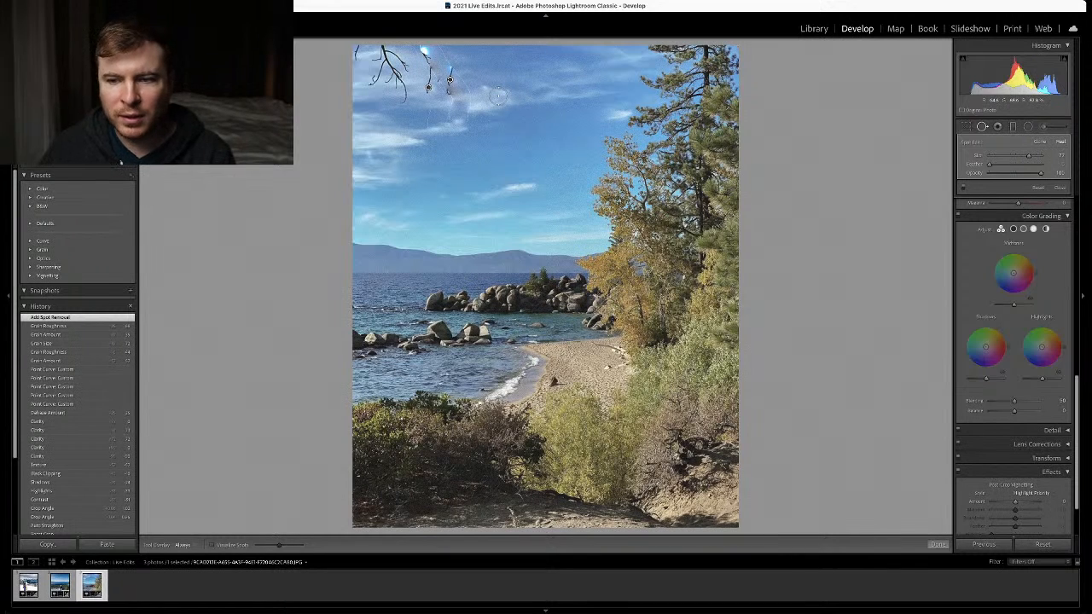
{"action": "left_click", "coordinate": [1038, 188]}
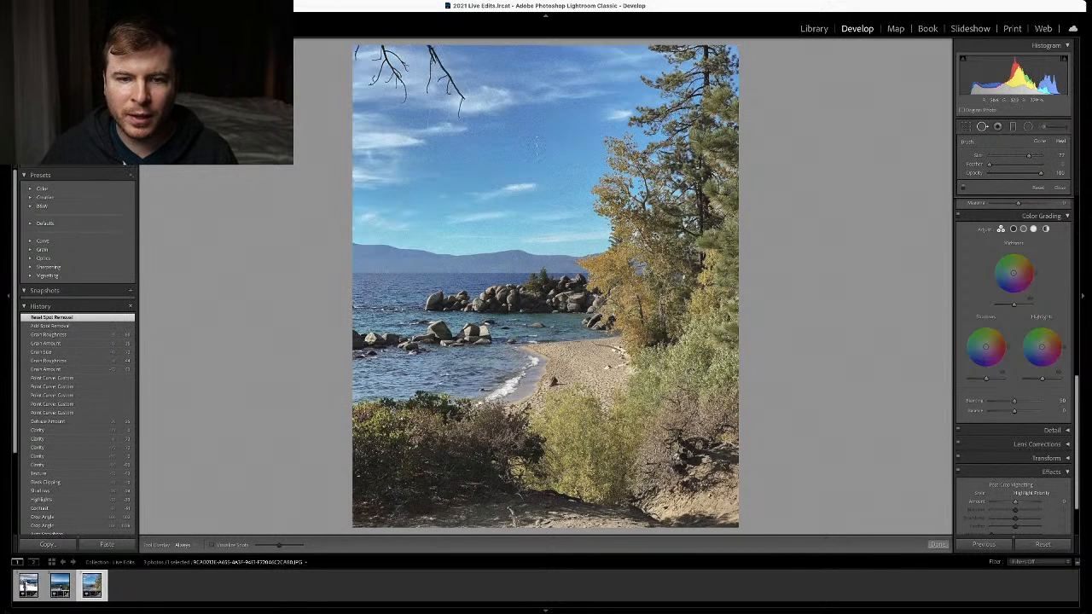
{"action": "left_click", "coordinate": [965, 127]}
{"action": "left_click", "coordinate": [966, 128]}
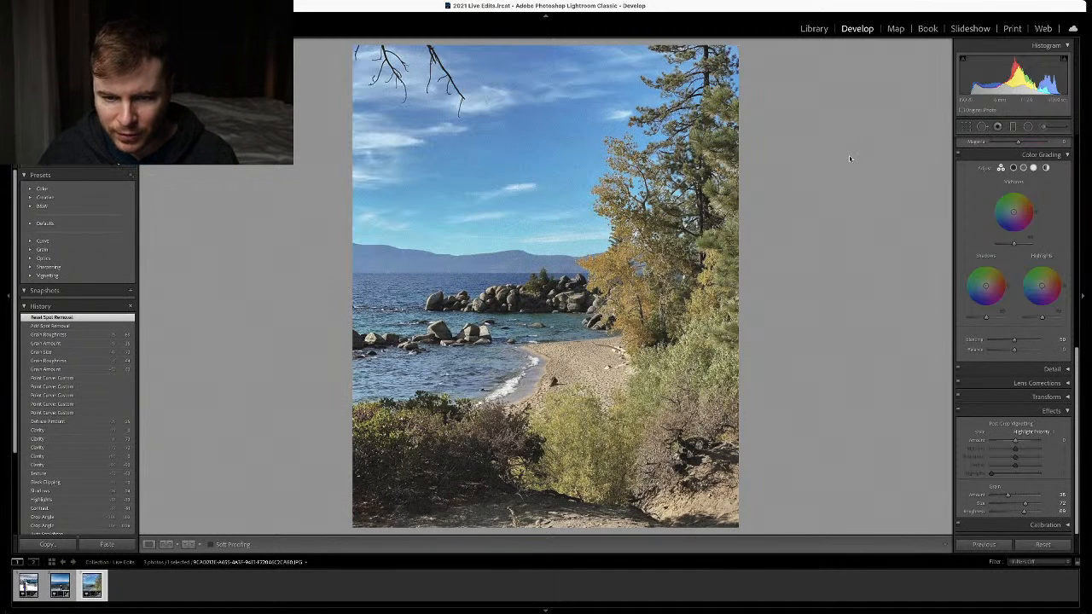
Color grade the lake photo with green-teal shadows and yellow-green midtones, keeping the highlights almost untinted
{"action": "scroll", "coordinate": [1026, 265], "scroll_direction": "up", "scroll_amount": 5}
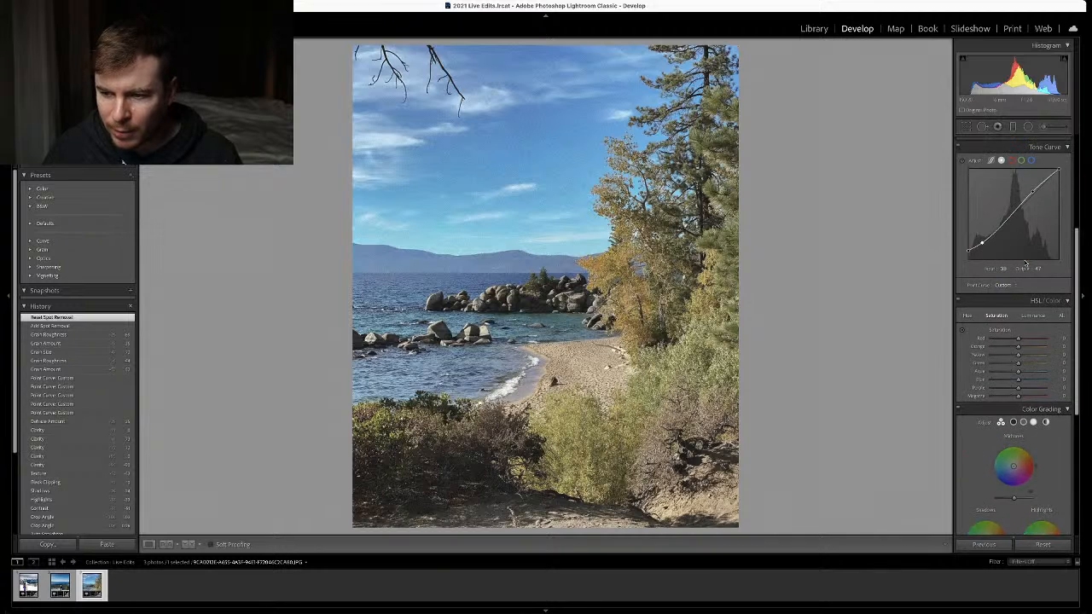
{"action": "scroll", "coordinate": [1026, 265], "scroll_direction": "down", "scroll_amount": 5}
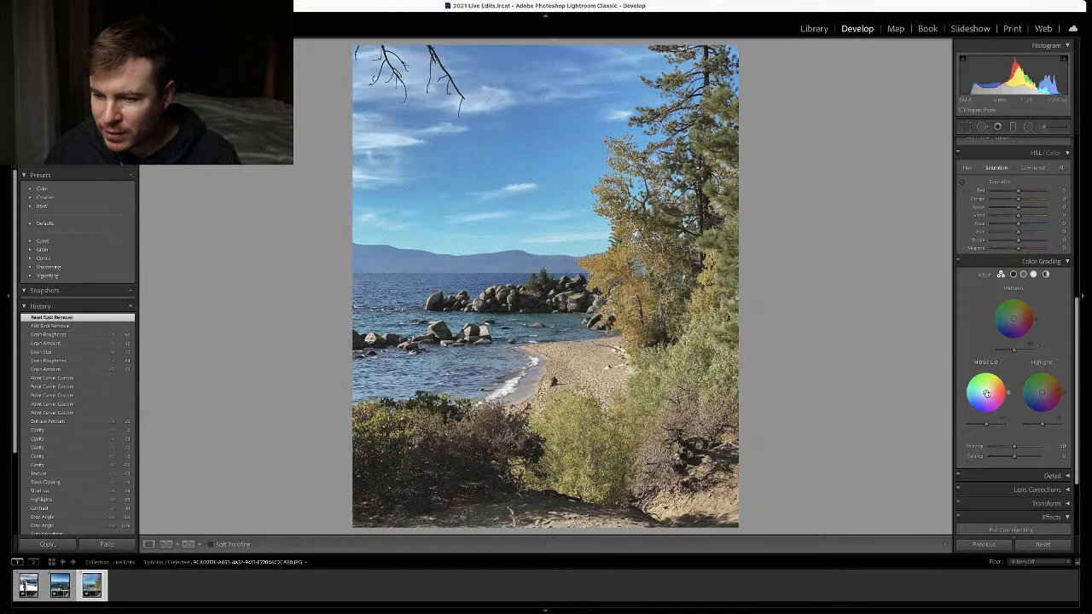
{"action": "mouse_move", "coordinate": [986, 393]}
{"action": "left_mouse_down"}
{"action": "mouse_move", "coordinate": [968, 388]}
{"action": "mouse_move", "coordinate": [979, 390]}
{"action": "left_mouse_up"}
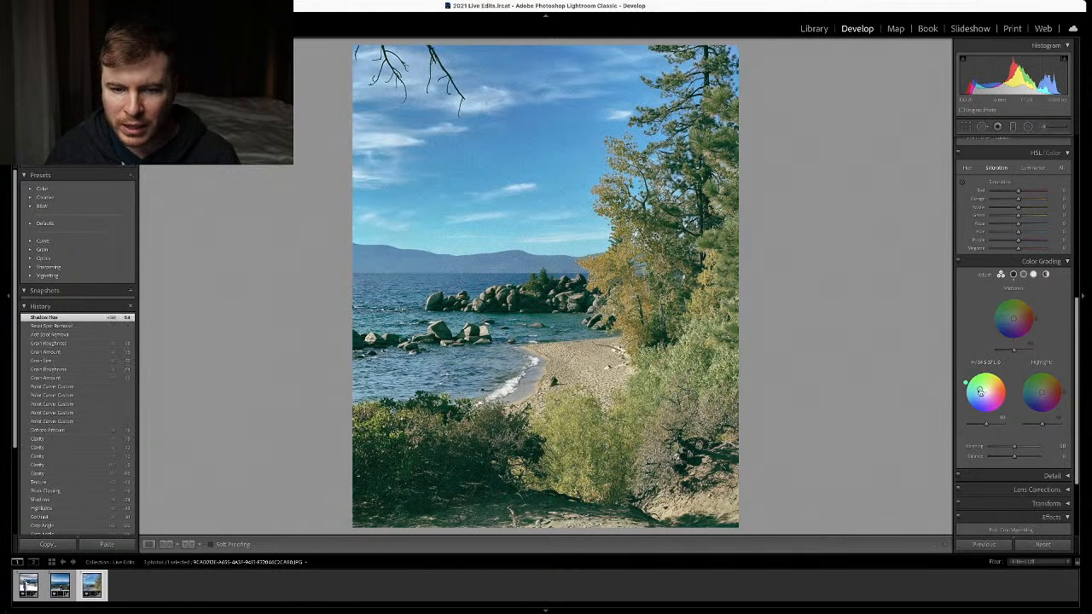
{"action": "mouse_move", "coordinate": [1016, 318]}
{"action": "left_mouse_down"}
{"action": "mouse_move", "coordinate": [1026, 302]}
{"action": "mouse_move", "coordinate": [1013, 302]}
{"action": "mouse_move", "coordinate": [1025, 302]}
{"action": "mouse_move", "coordinate": [1012, 303]}
{"action": "mouse_move", "coordinate": [1017, 315]}
{"action": "left_mouse_up"}
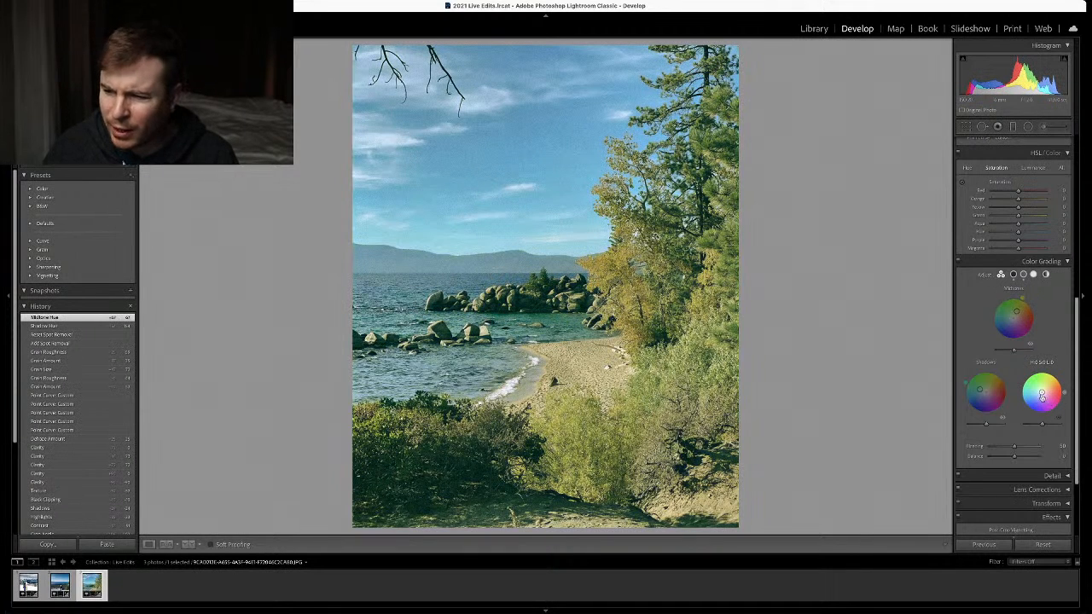
{"action": "mouse_move", "coordinate": [1041, 392]}
{"action": "left_mouse_down"}
{"action": "mouse_move", "coordinate": [1058, 382]}
{"action": "mouse_move", "coordinate": [1022, 385]}
{"action": "mouse_move", "coordinate": [1028, 404]}
{"action": "mouse_move", "coordinate": [1026, 390]}
{"action": "mouse_move", "coordinate": [1057, 401]}
{"action": "mouse_move", "coordinate": [1029, 388]}
{"action": "mouse_move", "coordinate": [1042, 392]}
{"action": "left_mouse_up"}
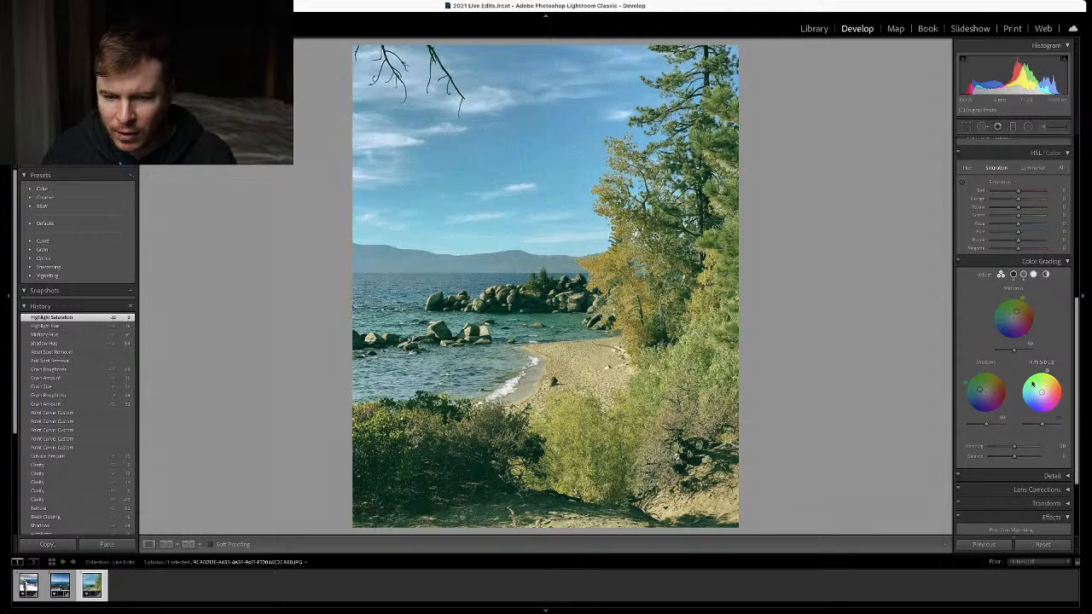
Warm the lake photo by raising the white balance Temp to about +23
{"action": "scroll", "coordinate": [1028, 341], "scroll_direction": "up", "scroll_amount": 10}
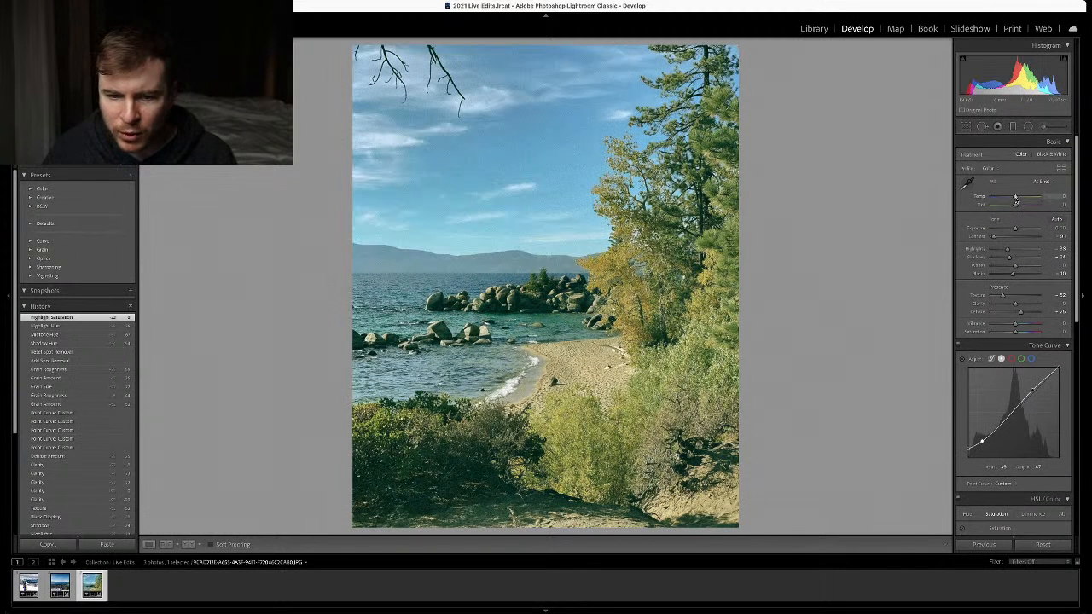
{"action": "mouse_move", "coordinate": [1016, 199]}
{"action": "left_mouse_down"}
{"action": "mouse_move", "coordinate": [1026, 198]}
{"action": "mouse_move", "coordinate": [1000, 200]}
{"action": "mouse_move", "coordinate": [1021, 199]}
{"action": "left_mouse_up"}
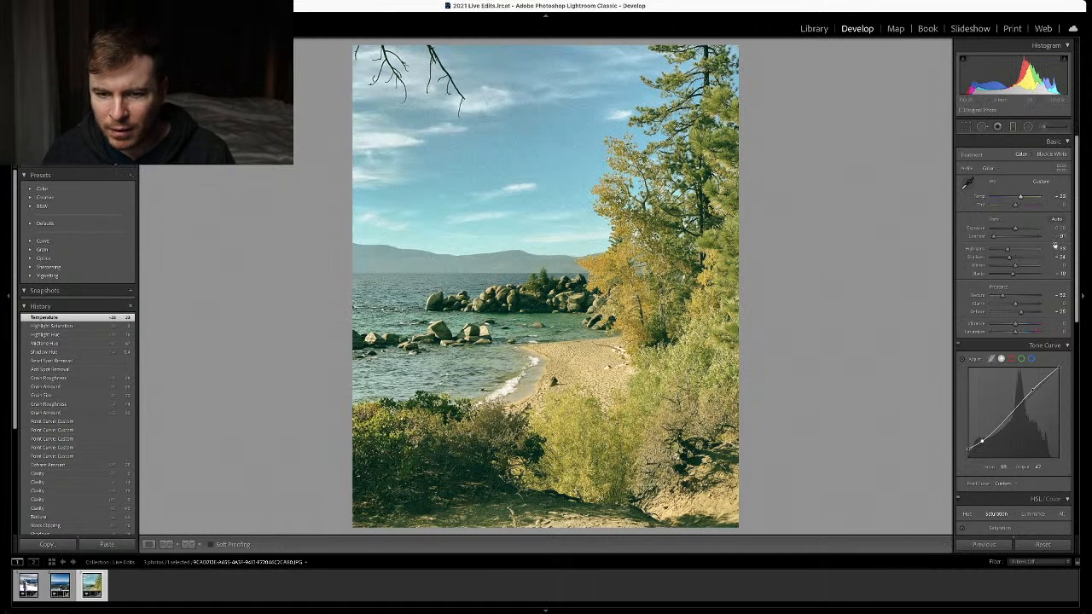
{"action": "scroll", "coordinate": [1024, 238], "scroll_direction": "down", "scroll_amount": 2}
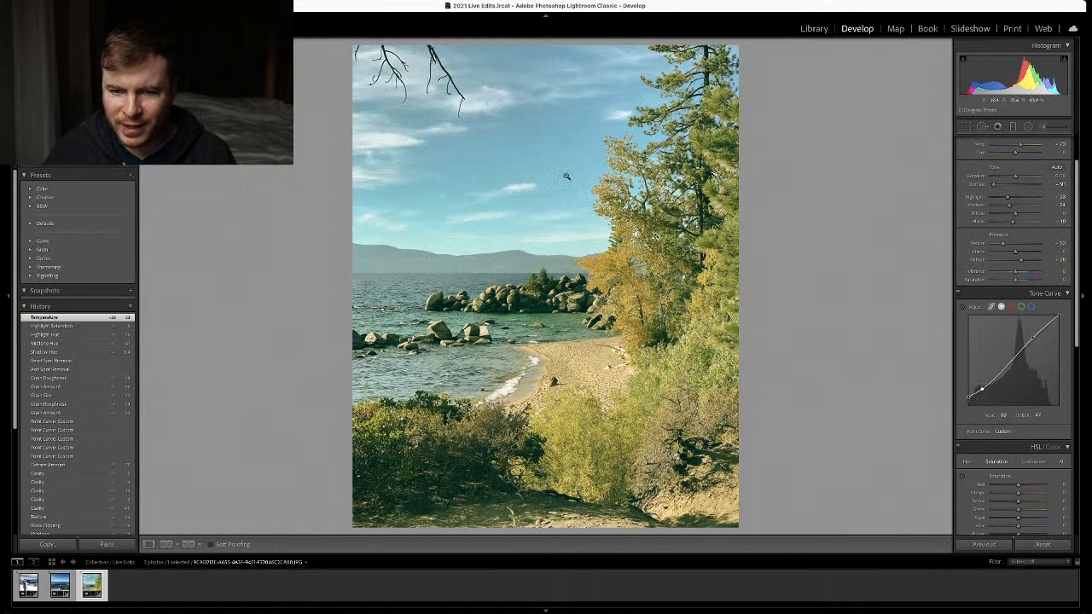
Shift the hue of the lake photo's blue sky slightly toward purple using the HSL targeted adjustment on the sky
{"action": "scroll", "coordinate": [1015, 358], "scroll_direction": "down", "scroll_amount": 2}
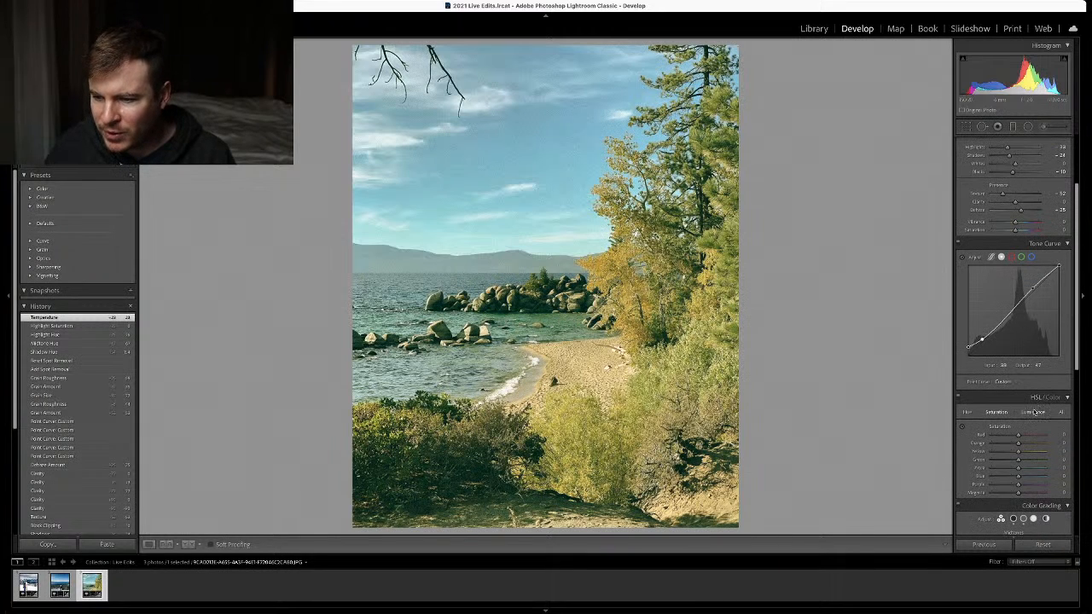
{"action": "left_click", "coordinate": [967, 412]}
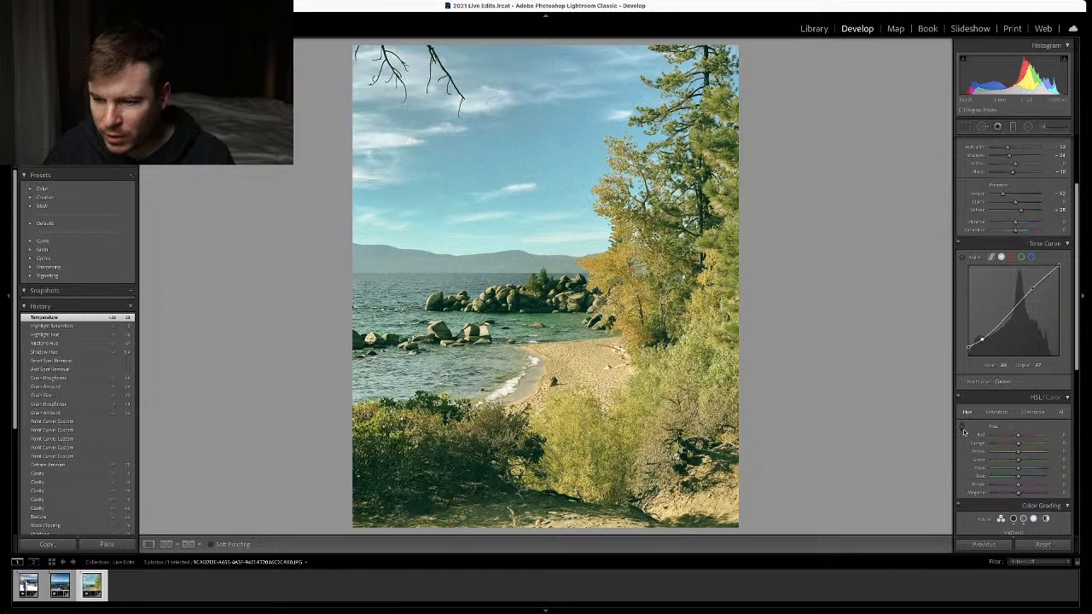
{"action": "left_click", "coordinate": [965, 427]}
{"action": "left_click_drag", "start_coordinate": [563, 189], "coordinate": [565, 282]}
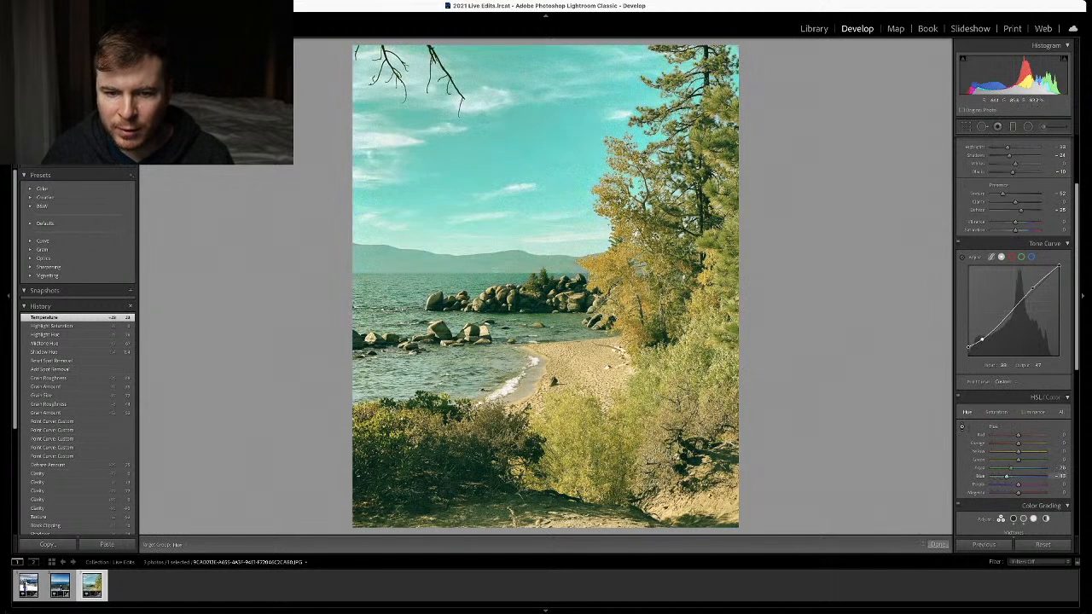
{"action": "left_click_drag", "start_coordinate": [565, 210], "coordinate": [566, 135]}
{"action": "left_click_drag", "start_coordinate": [564, 193], "coordinate": [531, 165]}
Use the targeted saturation adjustment to boost the blues and mute the foliage, bringing Yellow to about -50 and Orange to about -11
{"action": "key", "text": "ctrl+alt+shift+s"}
{"action": "mouse_move", "coordinate": [571, 431]}
{"action": "left_mouse_down"}
{"action": "mouse_move", "coordinate": [572, 450]}
{"action": "mouse_move", "coordinate": [572, 433]}
{"action": "left_mouse_up"}
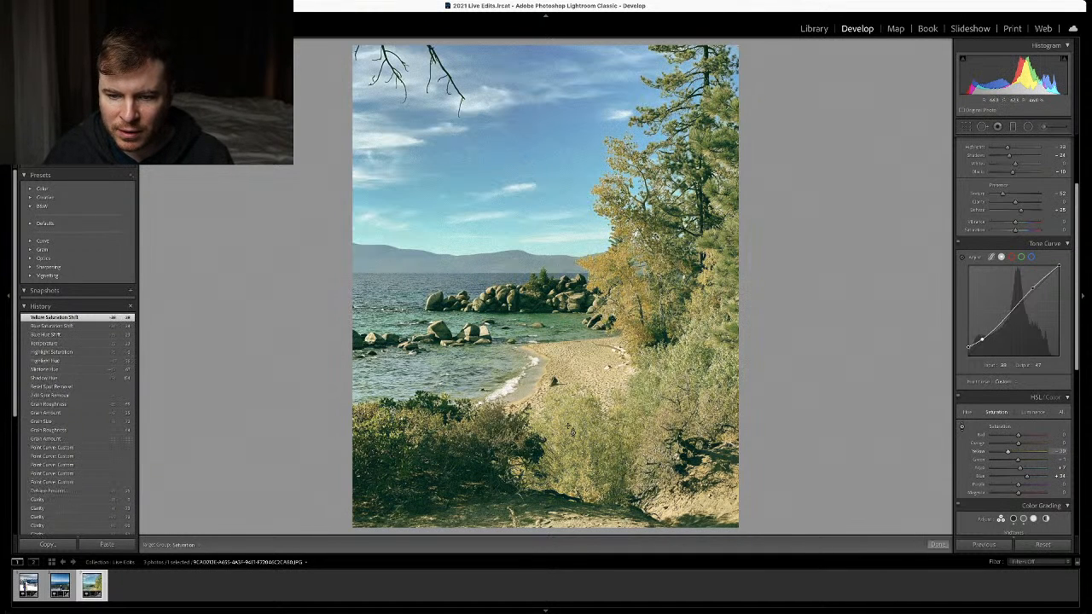
{"action": "left_click_drag", "start_coordinate": [571, 379], "coordinate": [571, 420]}
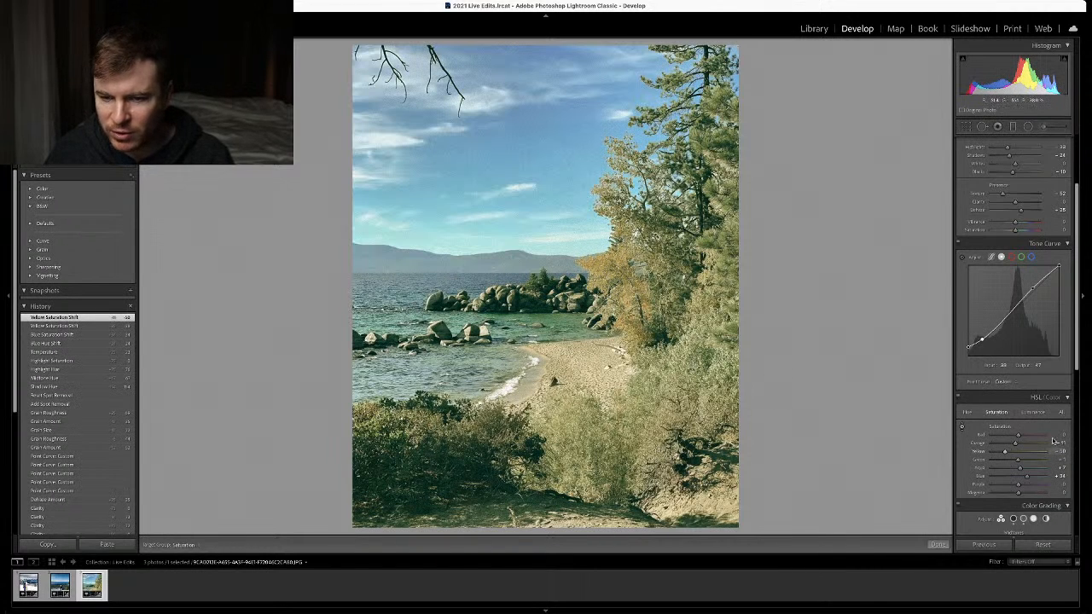
Brighten the yellow foliage slightly with the targeted luminance adjustment, Yellow about +5 and Orange about +4, and display all HSL groups together
{"action": "left_click", "coordinate": [1033, 412]}
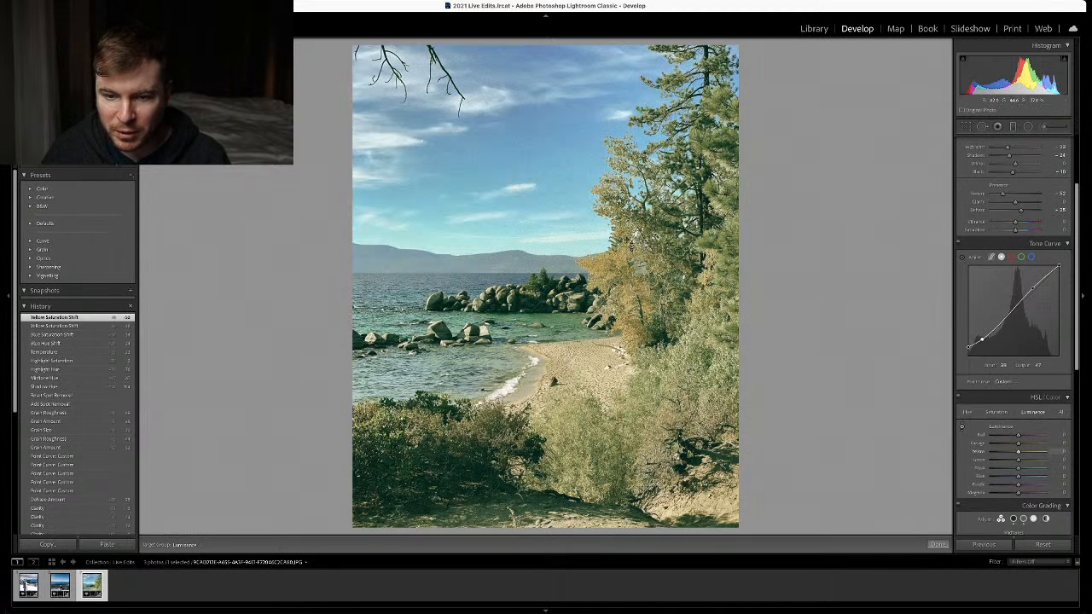
{"action": "mouse_move", "coordinate": [603, 275]}
{"action": "left_mouse_down"}
{"action": "mouse_move", "coordinate": [604, 260]}
{"action": "mouse_move", "coordinate": [604, 274]}
{"action": "left_mouse_up"}
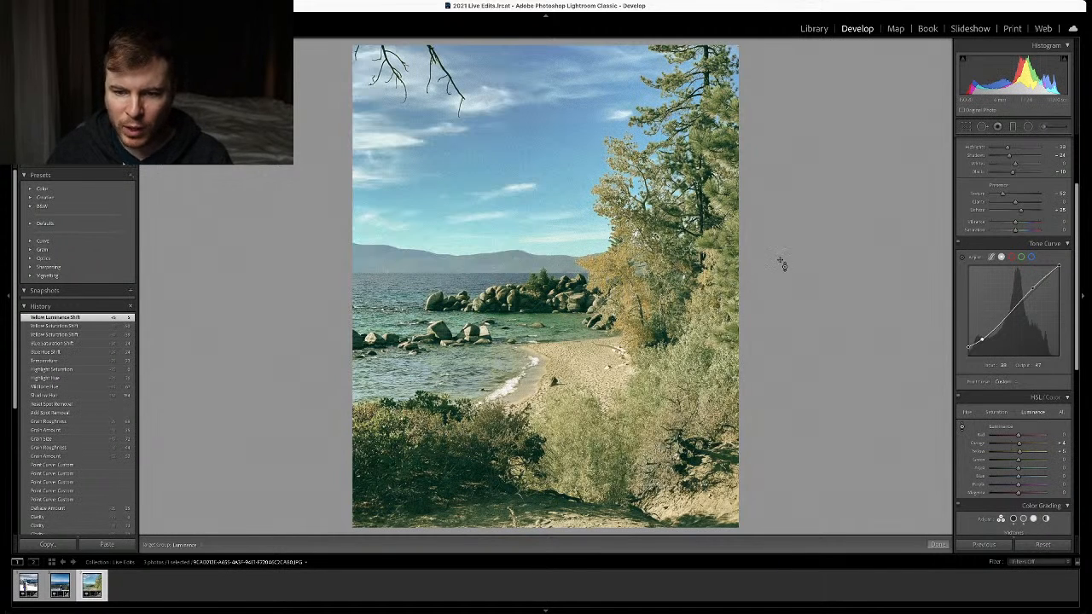
{"action": "left_click", "coordinate": [1034, 412]}
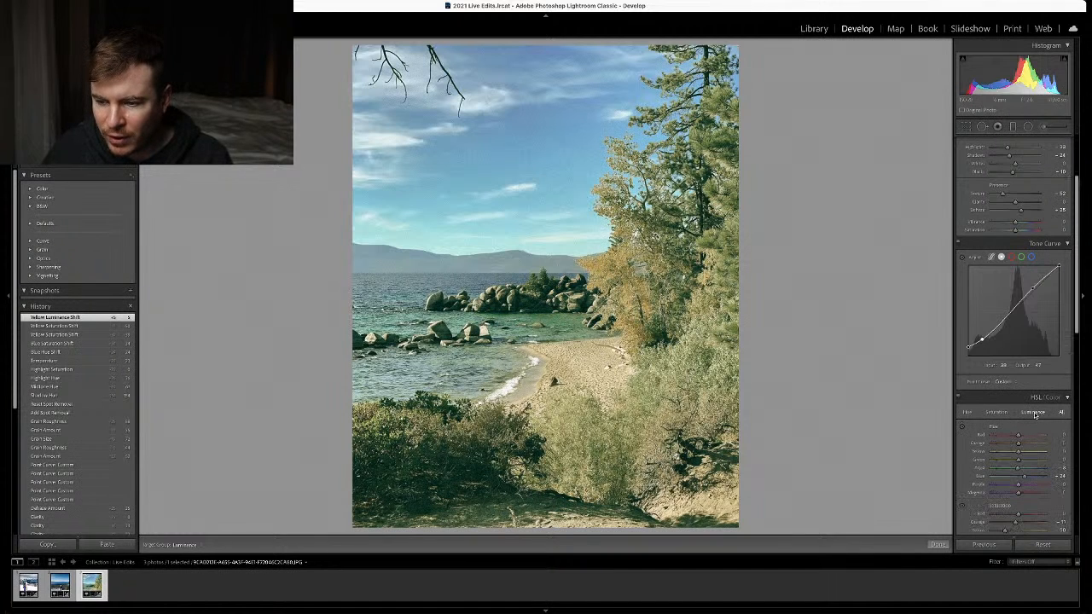
Lower the lake photo's Whites to about -17 and reduce its Exposure slightly, comparing the edit with the original
{"action": "scroll", "coordinate": [1024, 358], "scroll_direction": "up", "scroll_amount": 5}
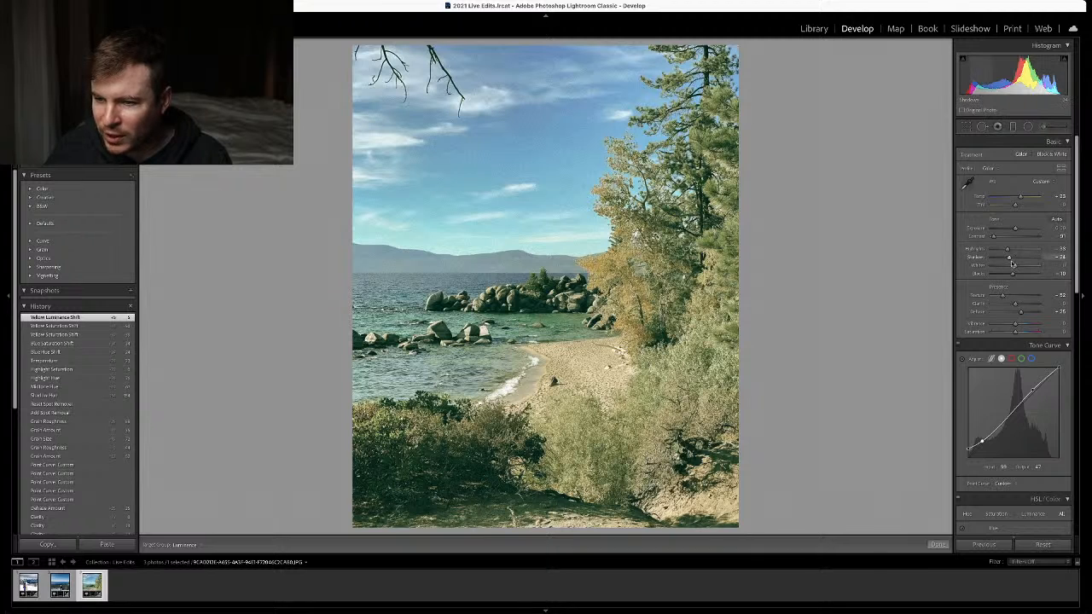
{"action": "mouse_move", "coordinate": [1015, 269]}
{"action": "left_mouse_down"}
{"action": "mouse_move", "coordinate": [979, 271]}
{"action": "mouse_move", "coordinate": [1012, 270]}
{"action": "left_mouse_up"}
{"action": "left_click_drag", "start_coordinate": [1015, 230], "coordinate": [1015, 231]}
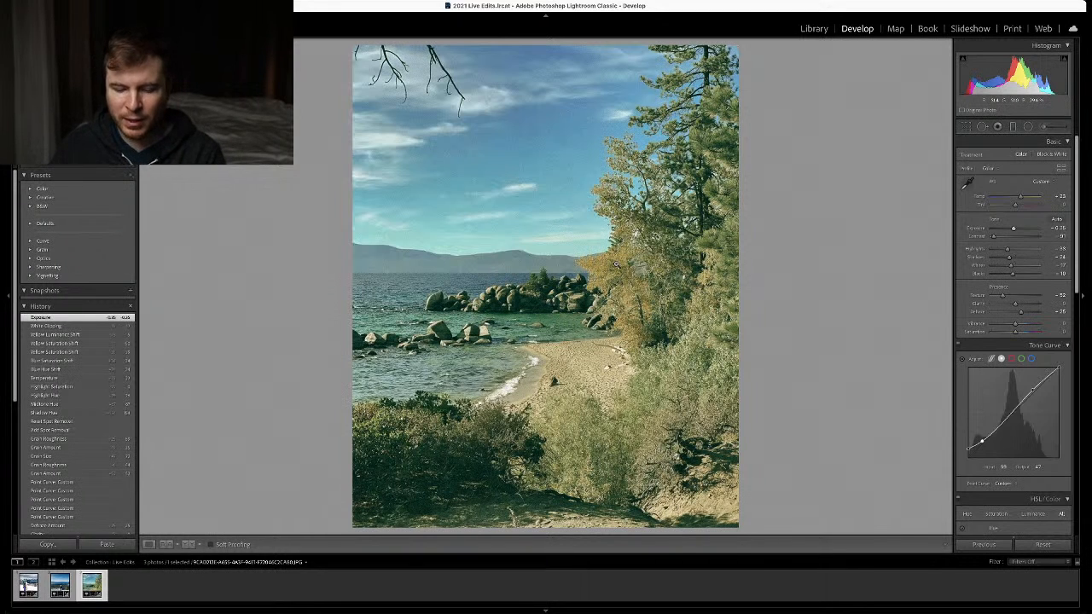
{"action": "key", "text": "backslash"}
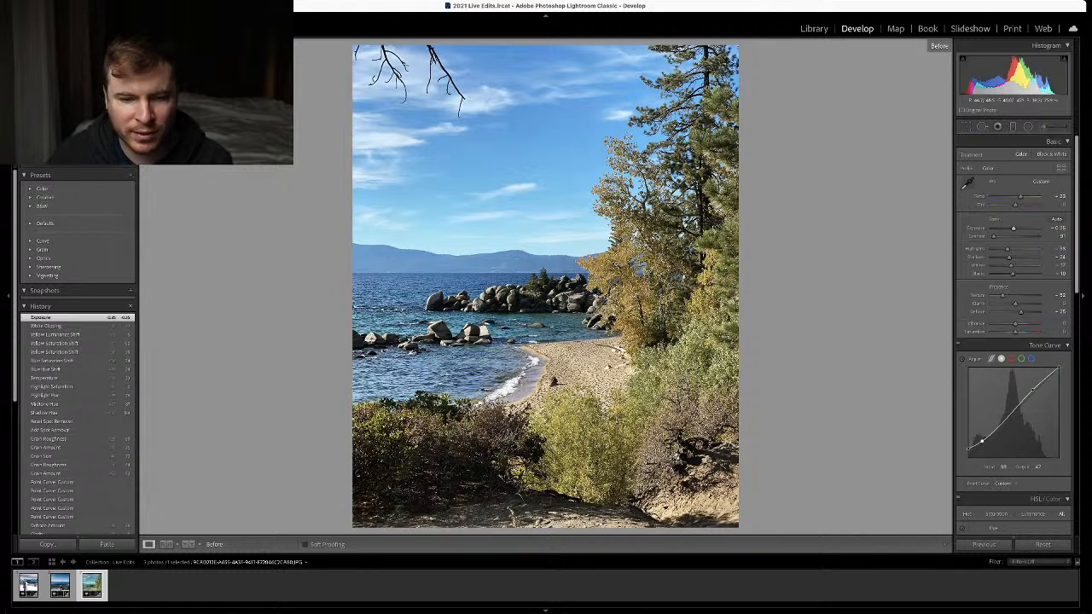
{"action": "key", "text": "backslash"}
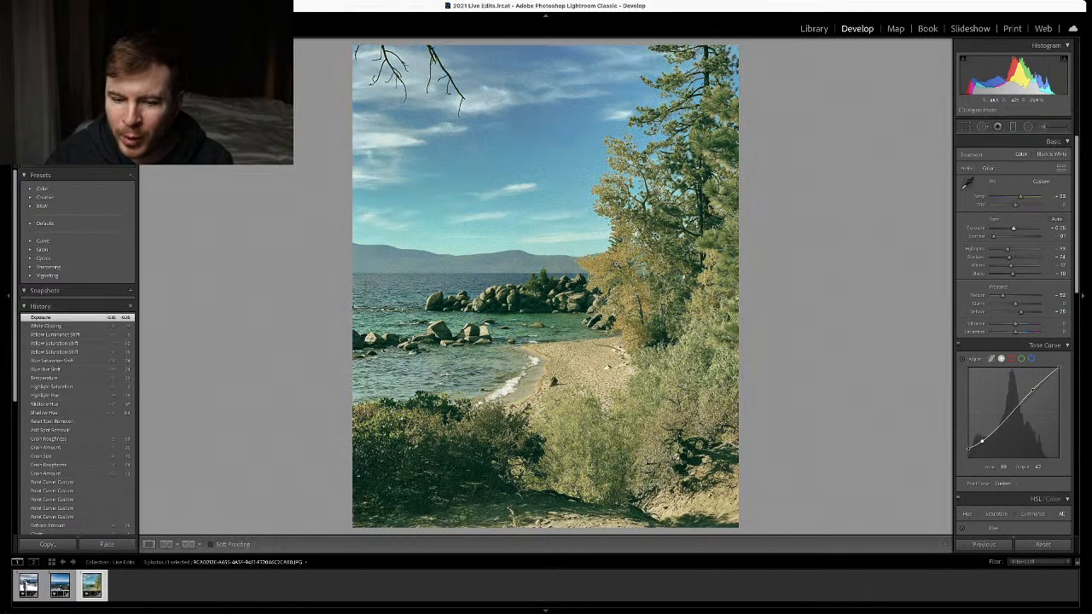
{"action": "key", "text": "backslash"}
{"action": "key", "text": "backslash"}
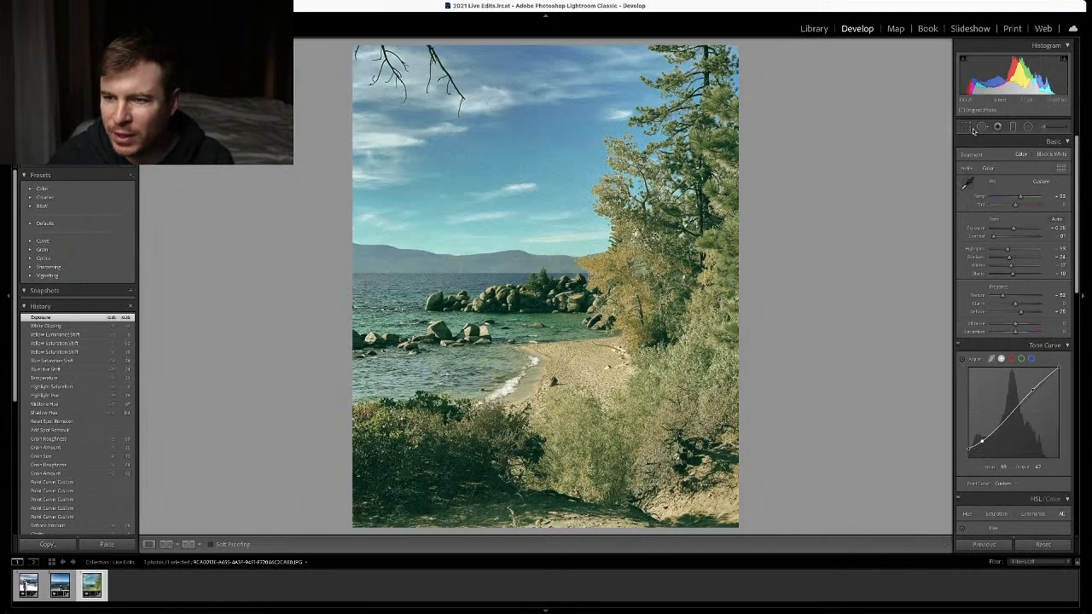
Straighten the lake photo with a very small crop rotation and apply it
{"action": "key", "text": "r"}
{"action": "left_click_drag", "start_coordinate": [782, 439], "coordinate": [786, 443]}
{"action": "key", "text": "Return"}
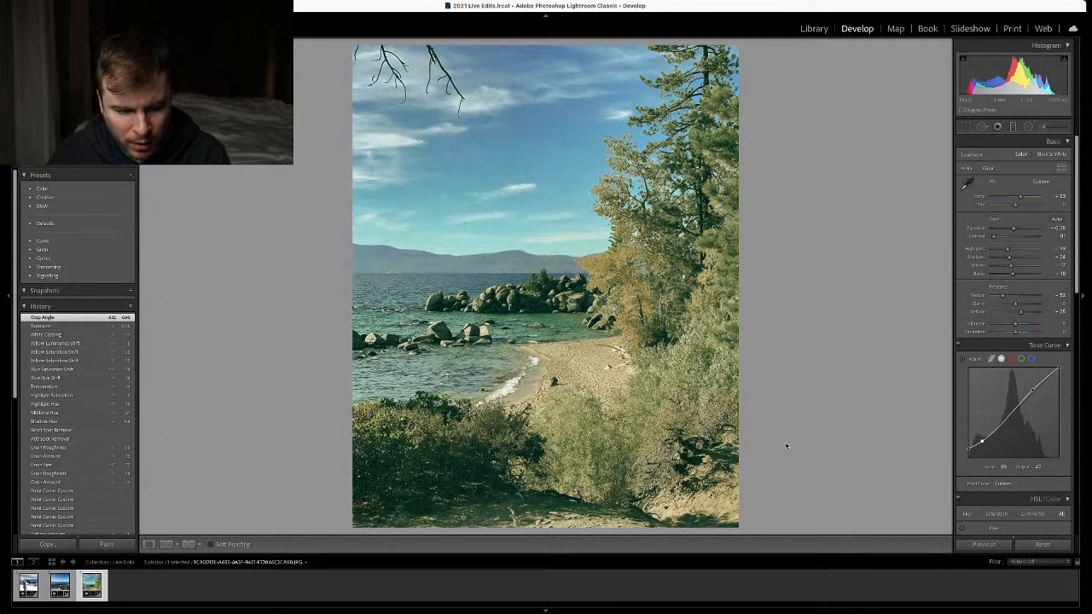
Go back to the first photo, the snowboarder holding an upright board, and compare its before and after versions
{"action": "key", "text": "Left"}
{"action": "key", "text": "Left"}
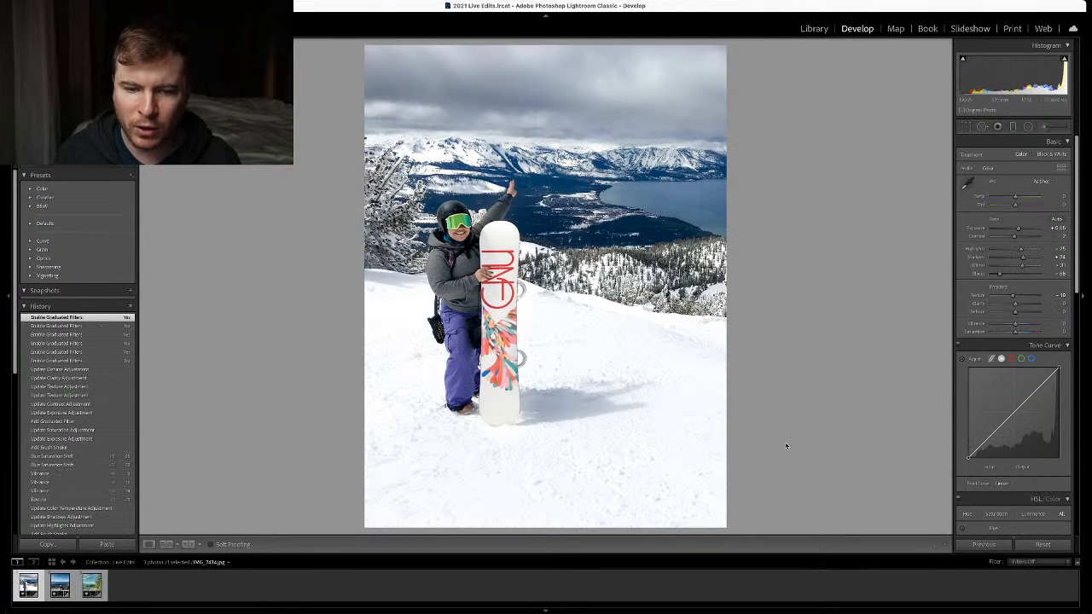
{"action": "key", "text": "backslash"}
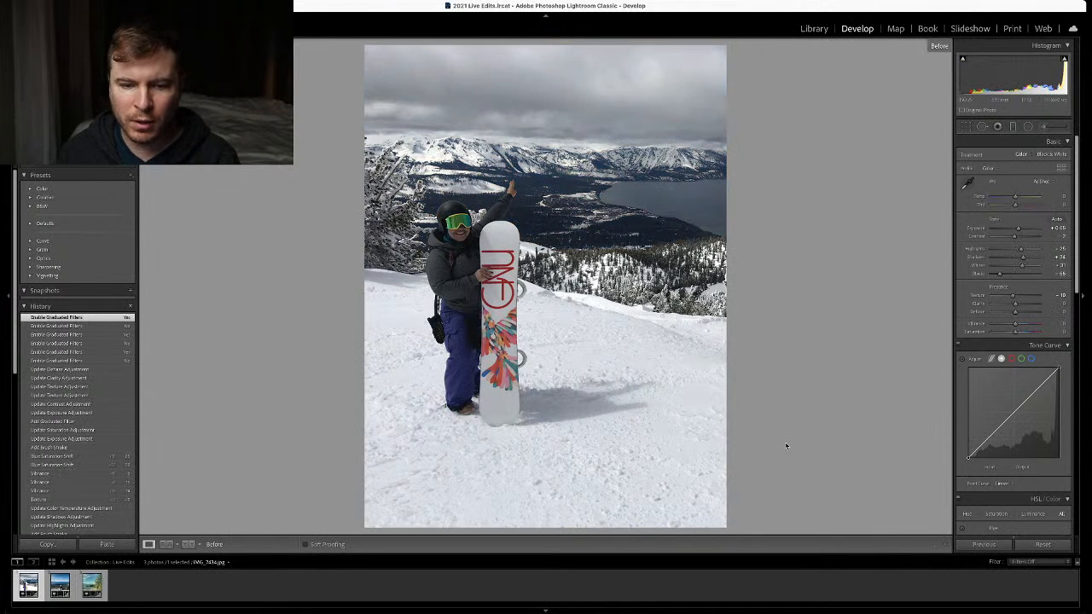
{"action": "key", "text": "backslash"}
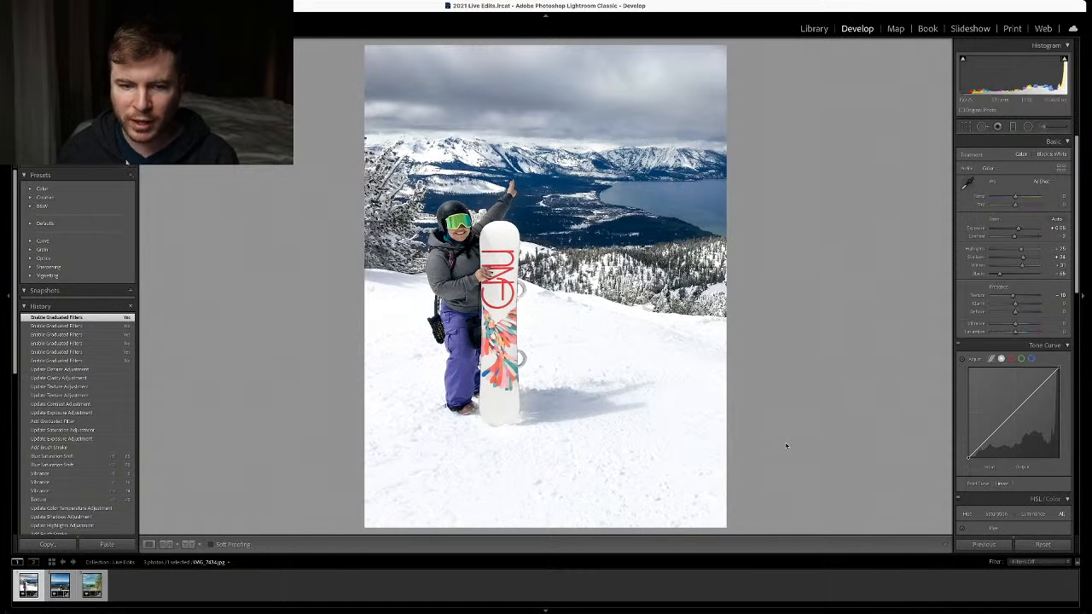
{"action": "key", "text": "backslash"}
{"action": "key", "text": "backslash"}
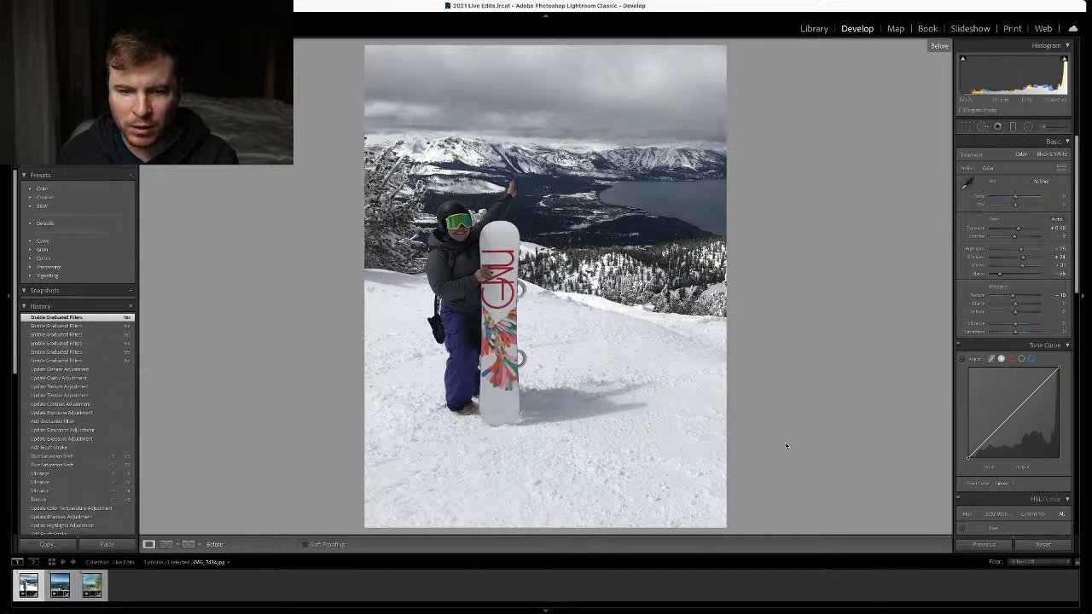
{"action": "key", "text": "backslash"}
Go to the second photo, the snowboarder with the dog, and compare its before and after versions several times
{"action": "key", "text": "Right"}
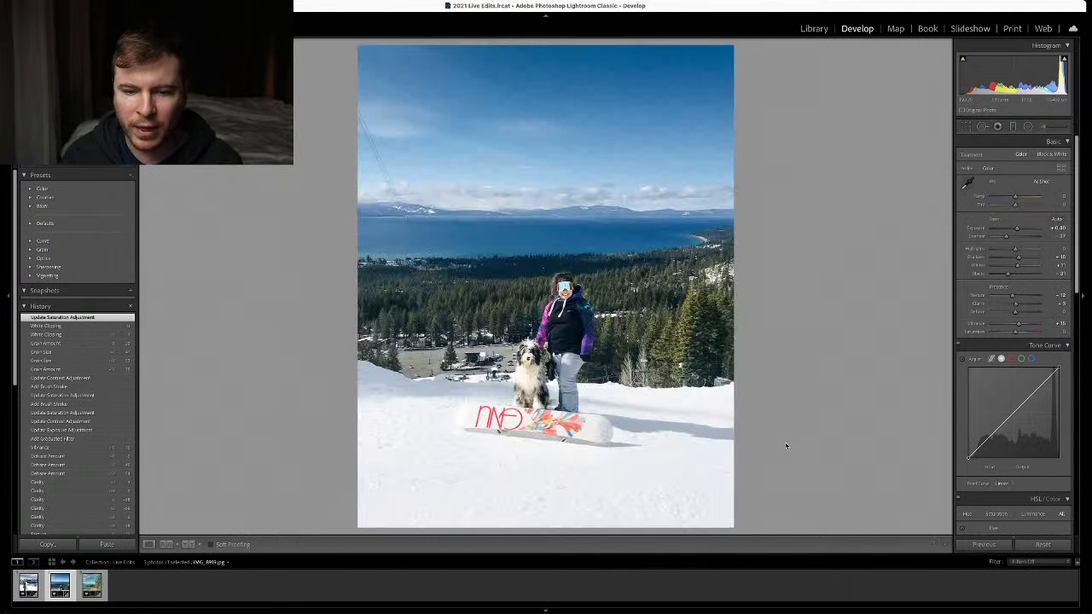
{"action": "key", "text": "backslash"}
{"action": "key", "text": "backslash"}
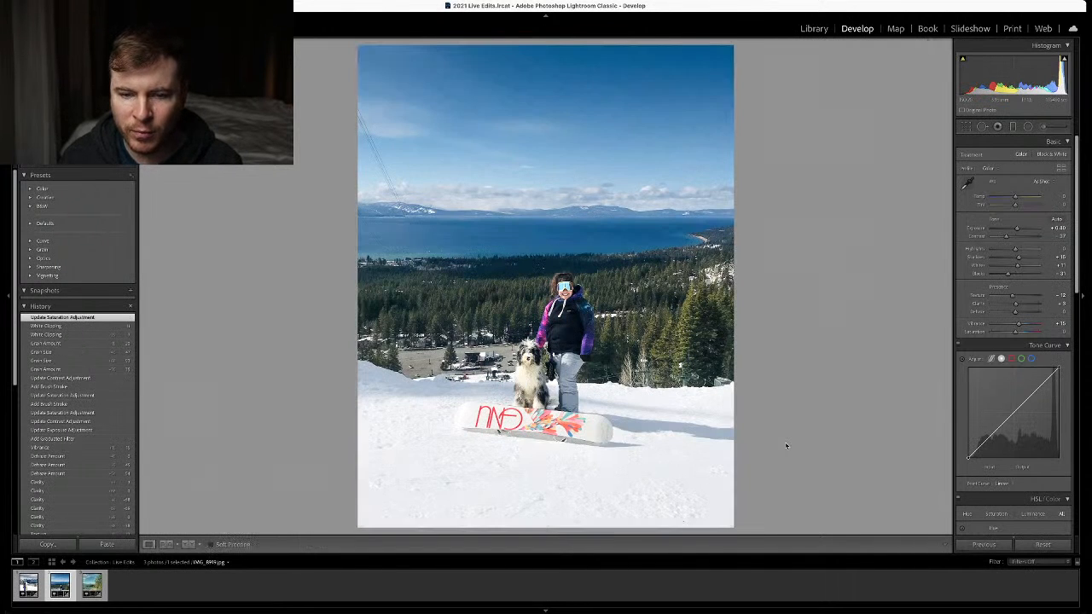
{"action": "key", "text": "backslash"}
{"action": "key", "text": "backslash"}
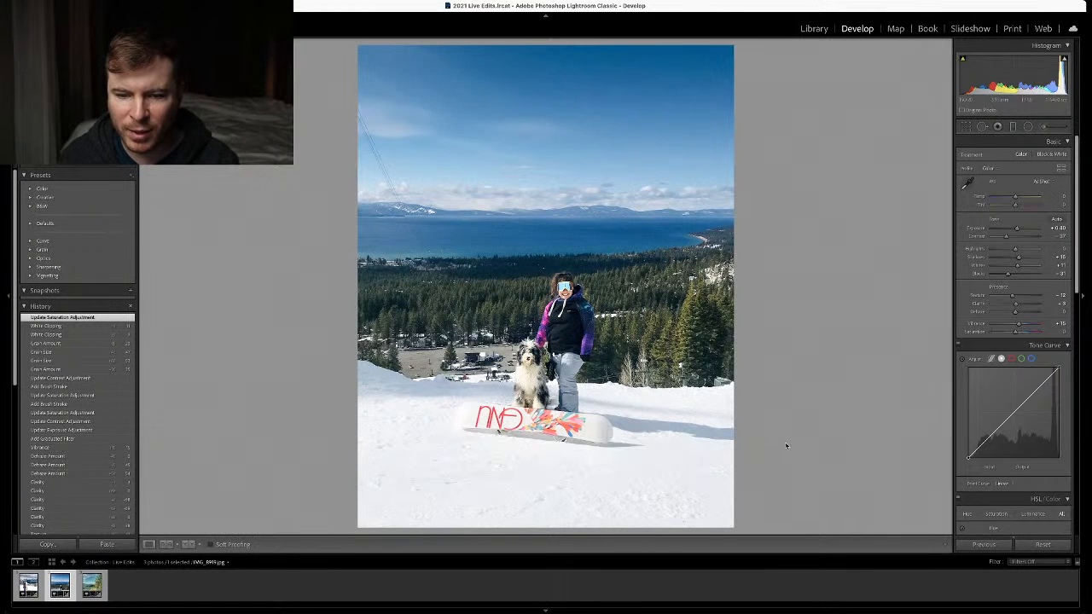
{"action": "key", "text": "backslash"}
{"action": "key", "text": "backslash"}
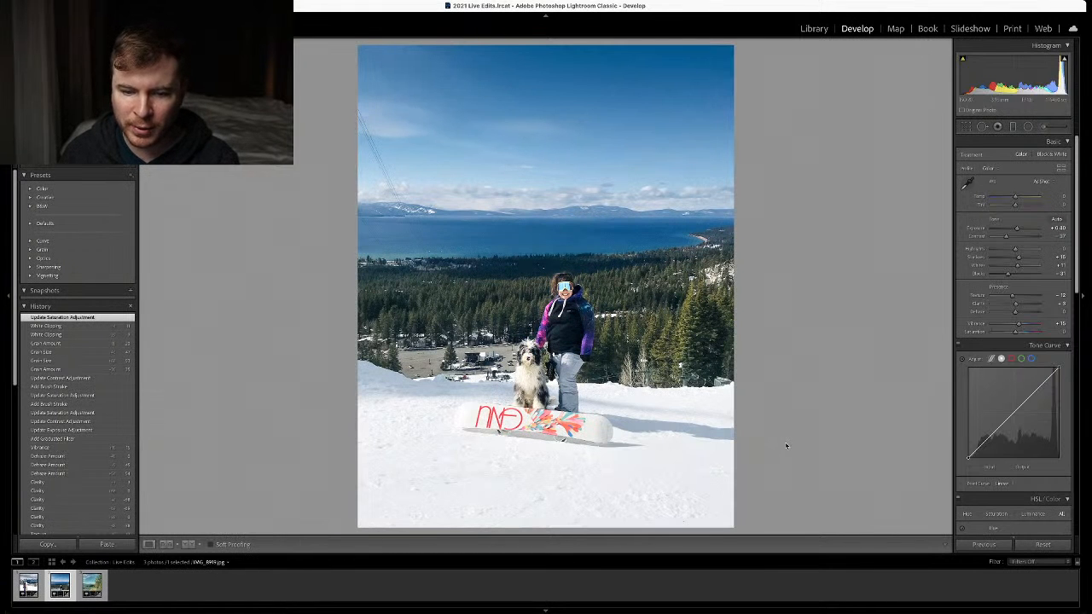
{"action": "key", "text": "backslash"}
{"action": "key", "text": "backslash"}
Return to the lake photo and compare its finished edit with the original
{"action": "key", "text": "Right"}
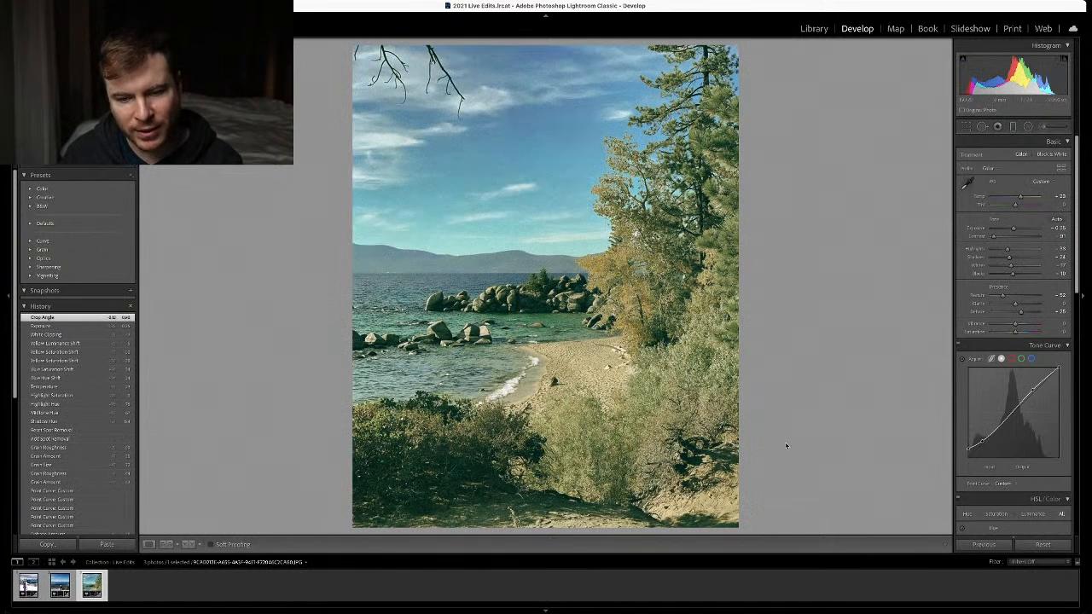
{"action": "key", "text": "backslash"}
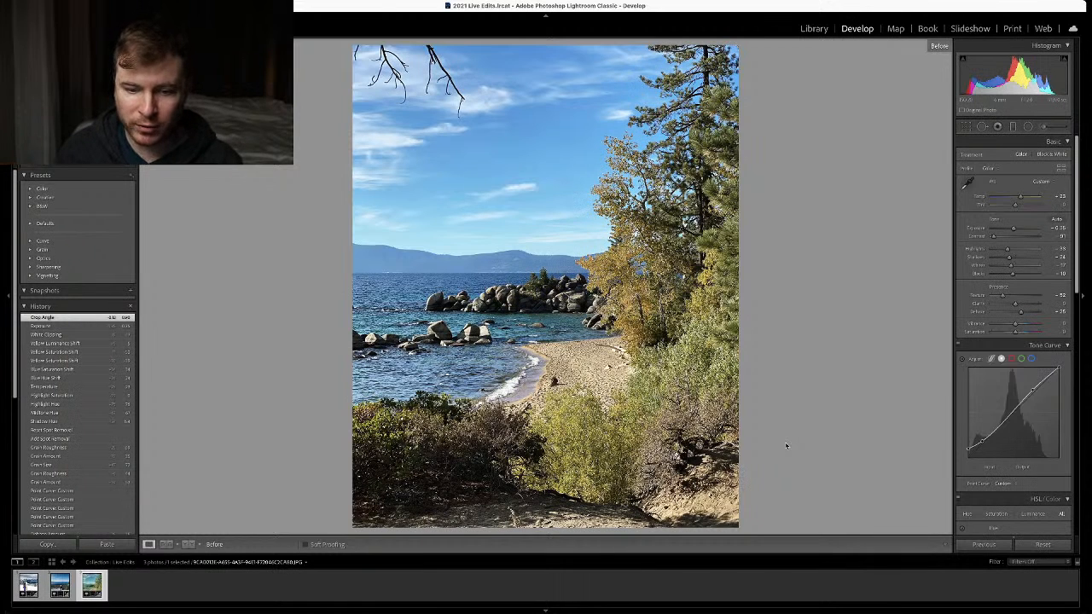
{"action": "key", "text": "backslash"}
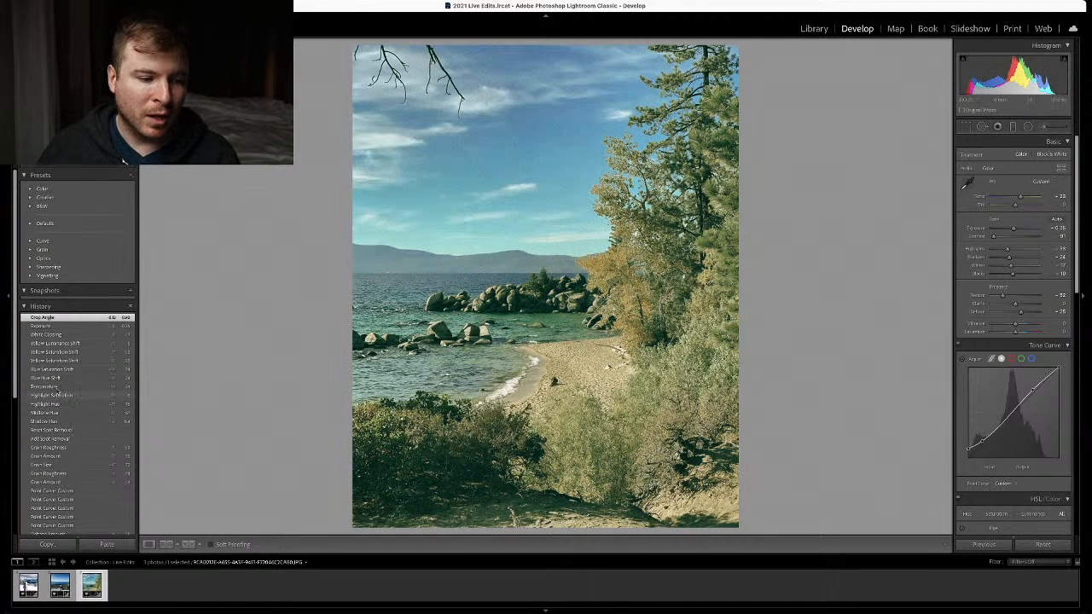
Switch to OBS and change the live scene to Photo Edit Main Camera
{"action": "left_click", "coordinate": [11, 367]}
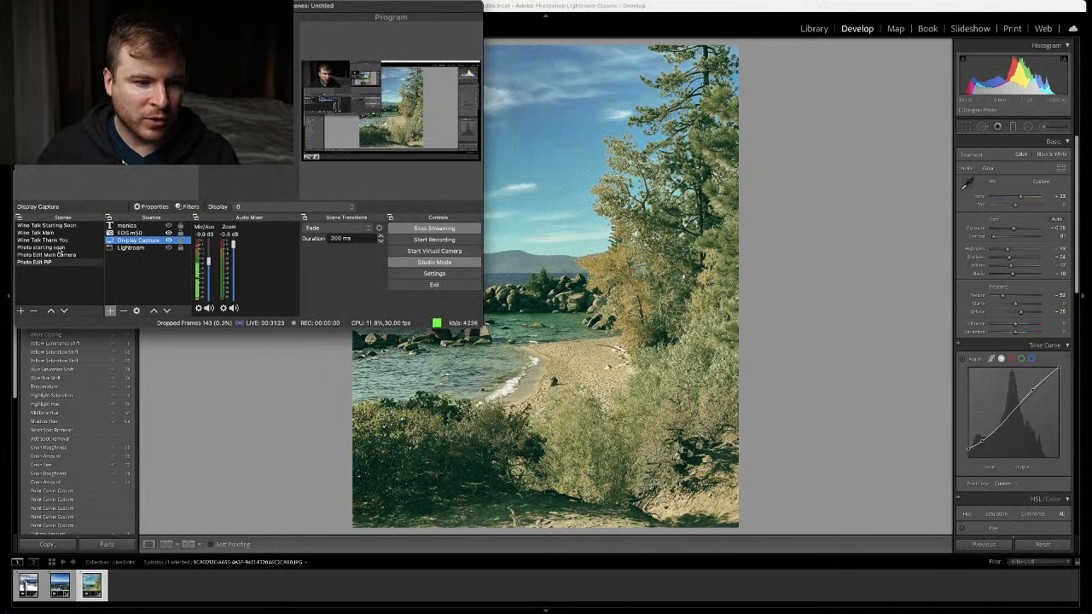
{"action": "key", "text": "Up"}
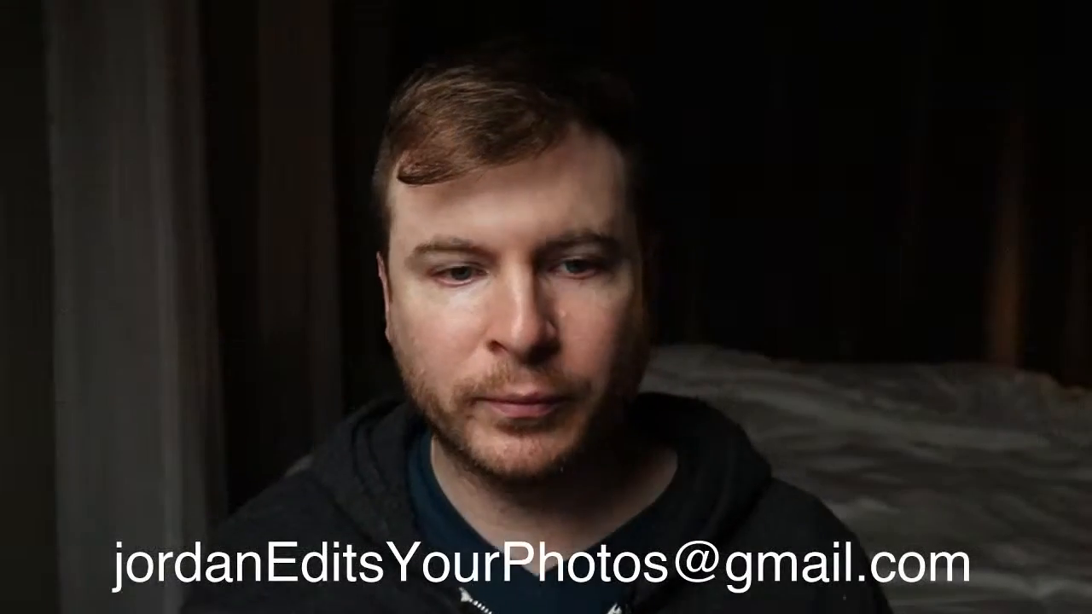